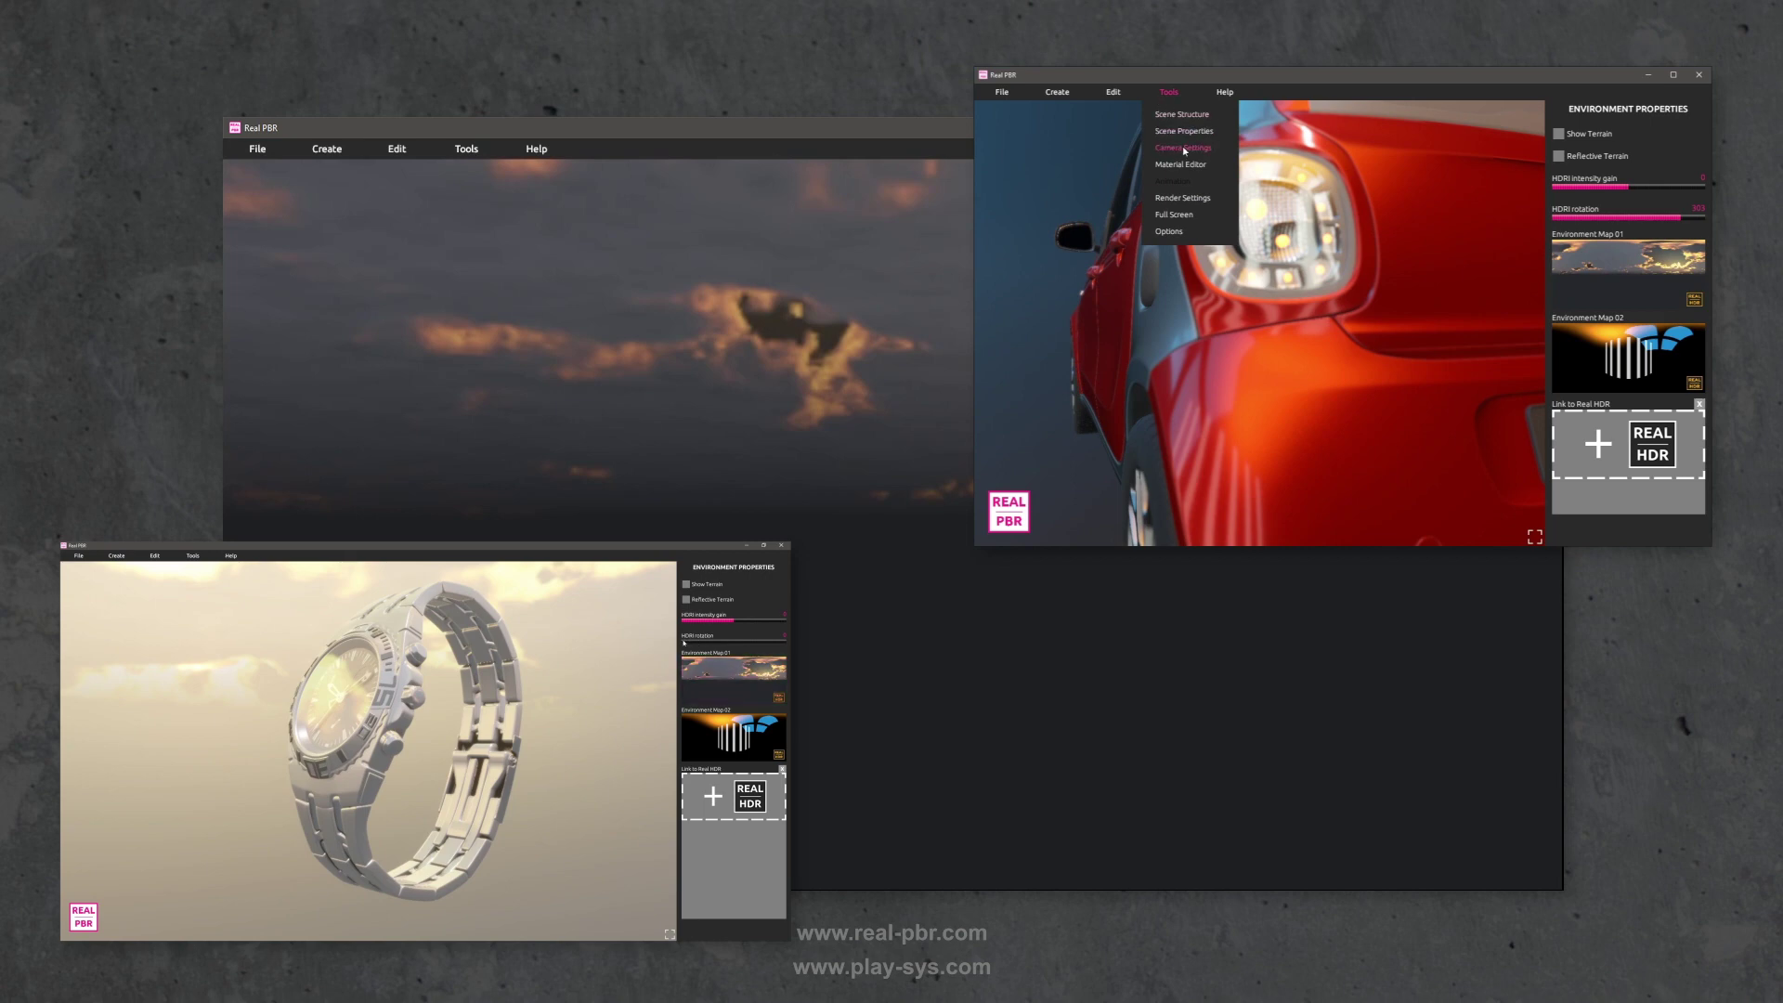
- Show the camera settings for the car scene, lower the exposure compensation and raise the glare intensity
{"action": "left_click", "coordinate": [1184, 148]}
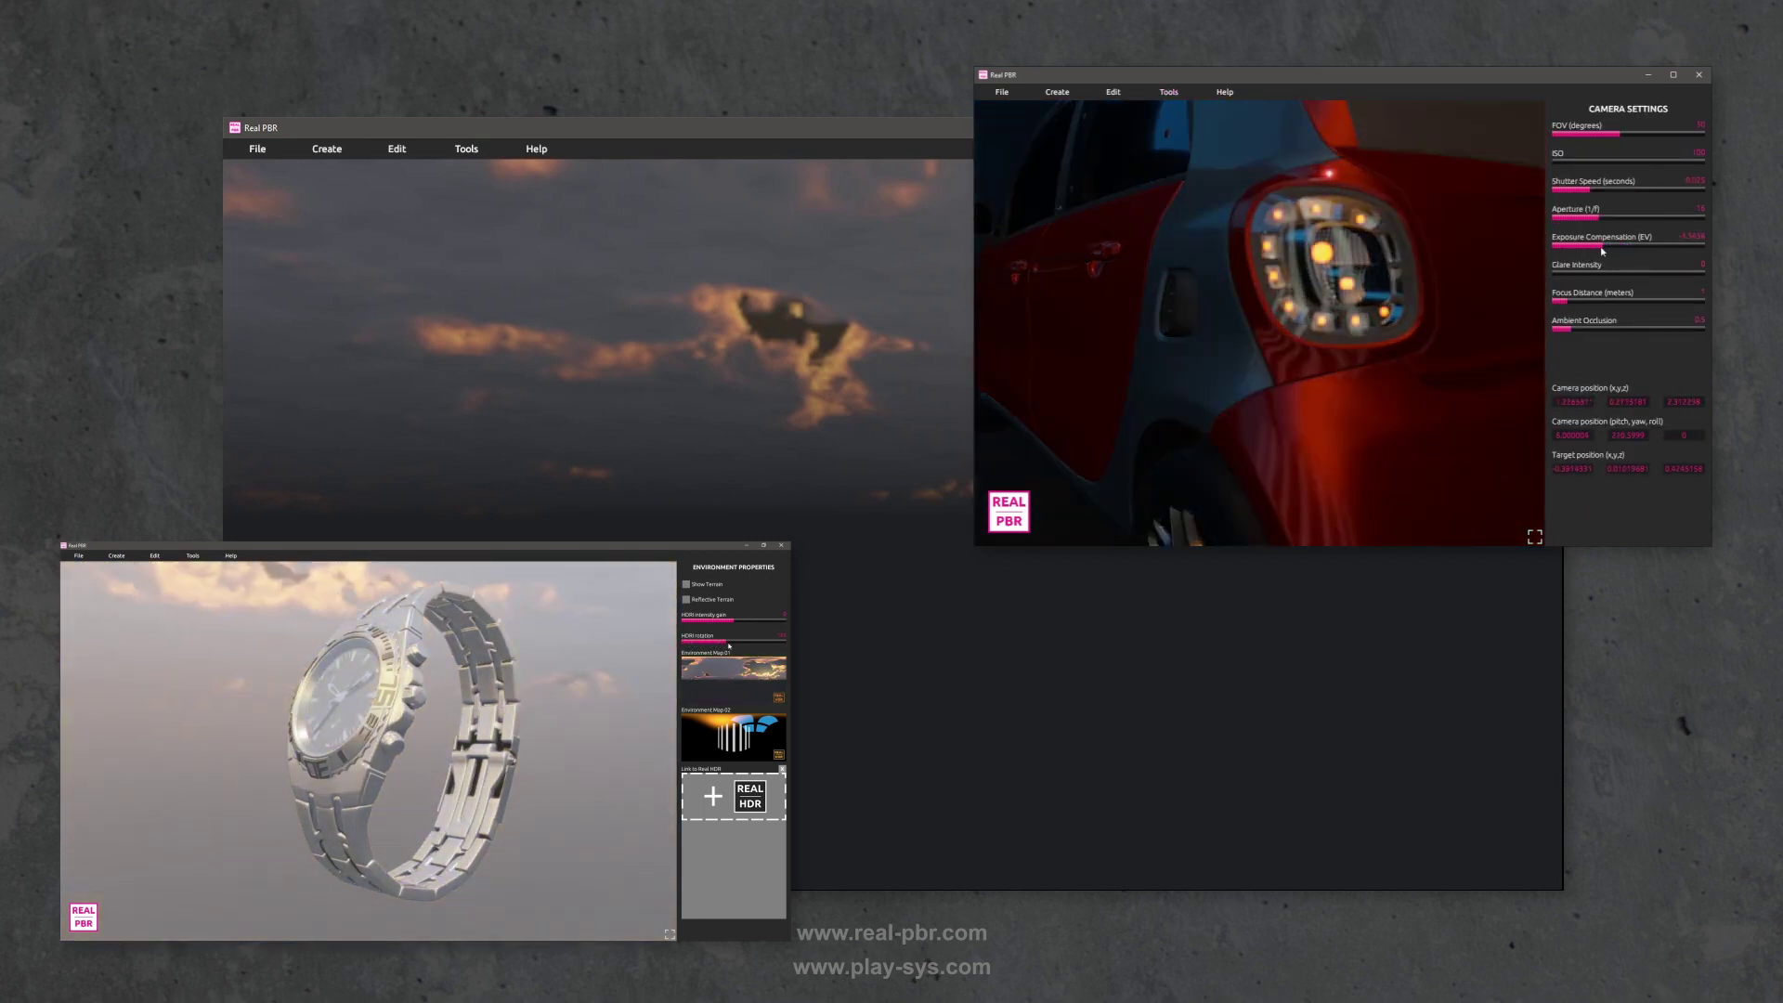
{"action": "left_click_drag", "start_coordinate": [1601, 251], "coordinate": [1623, 248]}
{"action": "left_click_drag", "start_coordinate": [1554, 274], "coordinate": [1607, 248]}
{"action": "scroll", "coordinate": [1178, 342], "scroll_direction": "down", "scroll_amount": 5}
{"action": "left_click_drag", "start_coordinate": [1178, 342], "coordinate": [1356, 362]}
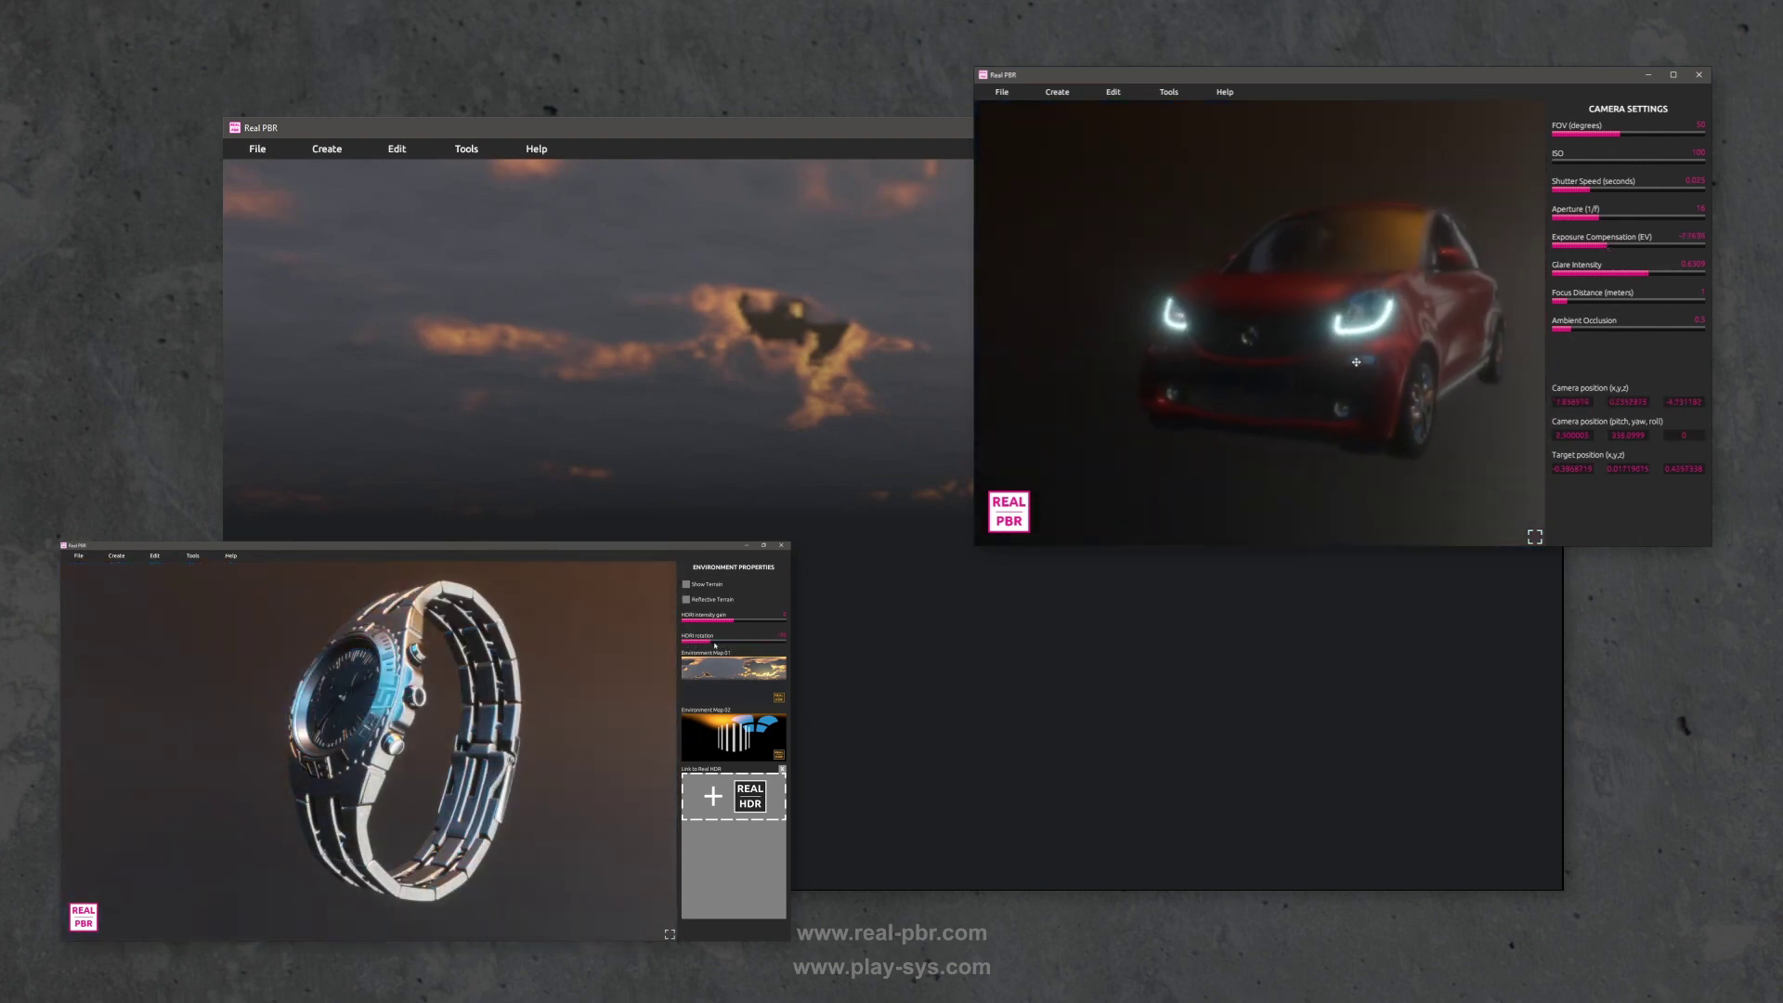
- Rebalance the car scene's camera with brighter exposure compensation, weaker glare intensity and a slightly adjusted ambient occlusion
{"action": "left_click_drag", "start_coordinate": [1607, 245], "coordinate": [1566, 274]}
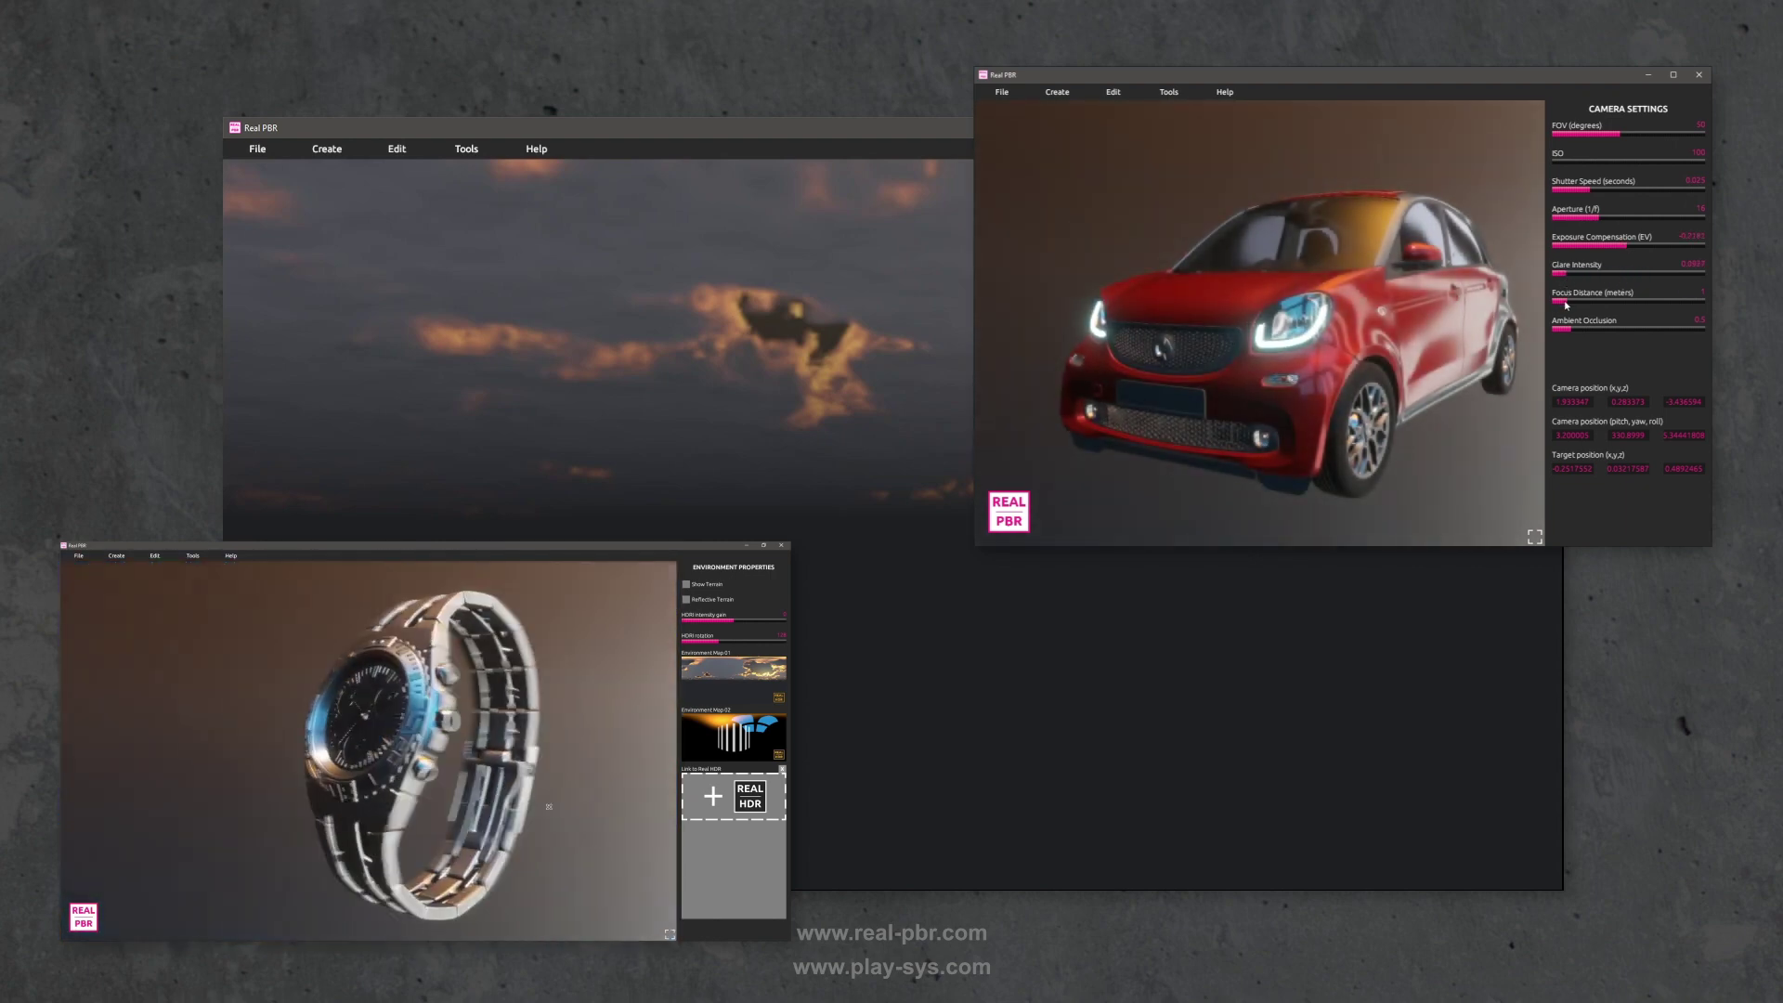
{"action": "left_click_drag", "start_coordinate": [1578, 332], "coordinate": [1575, 331]}
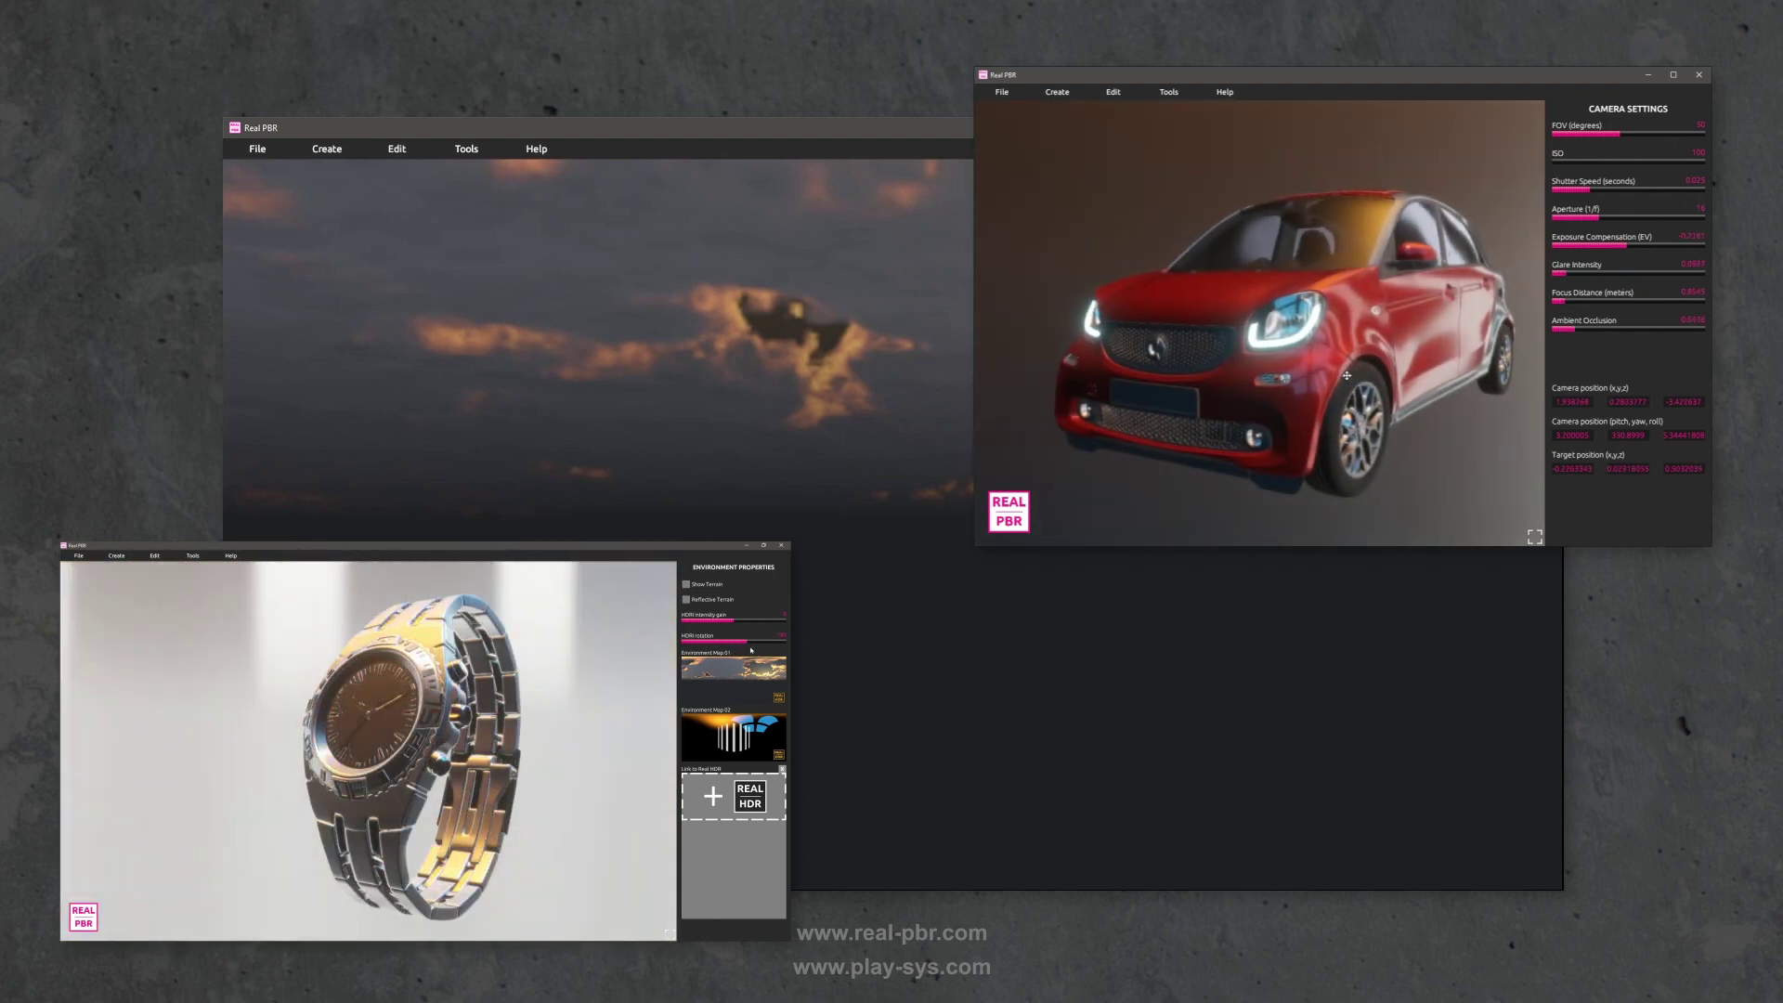
{"action": "scroll", "coordinate": [1329, 364], "scroll_direction": "up", "scroll_amount": 5}
{"action": "left_click_drag", "start_coordinate": [1333, 362], "coordinate": [1325, 373]}
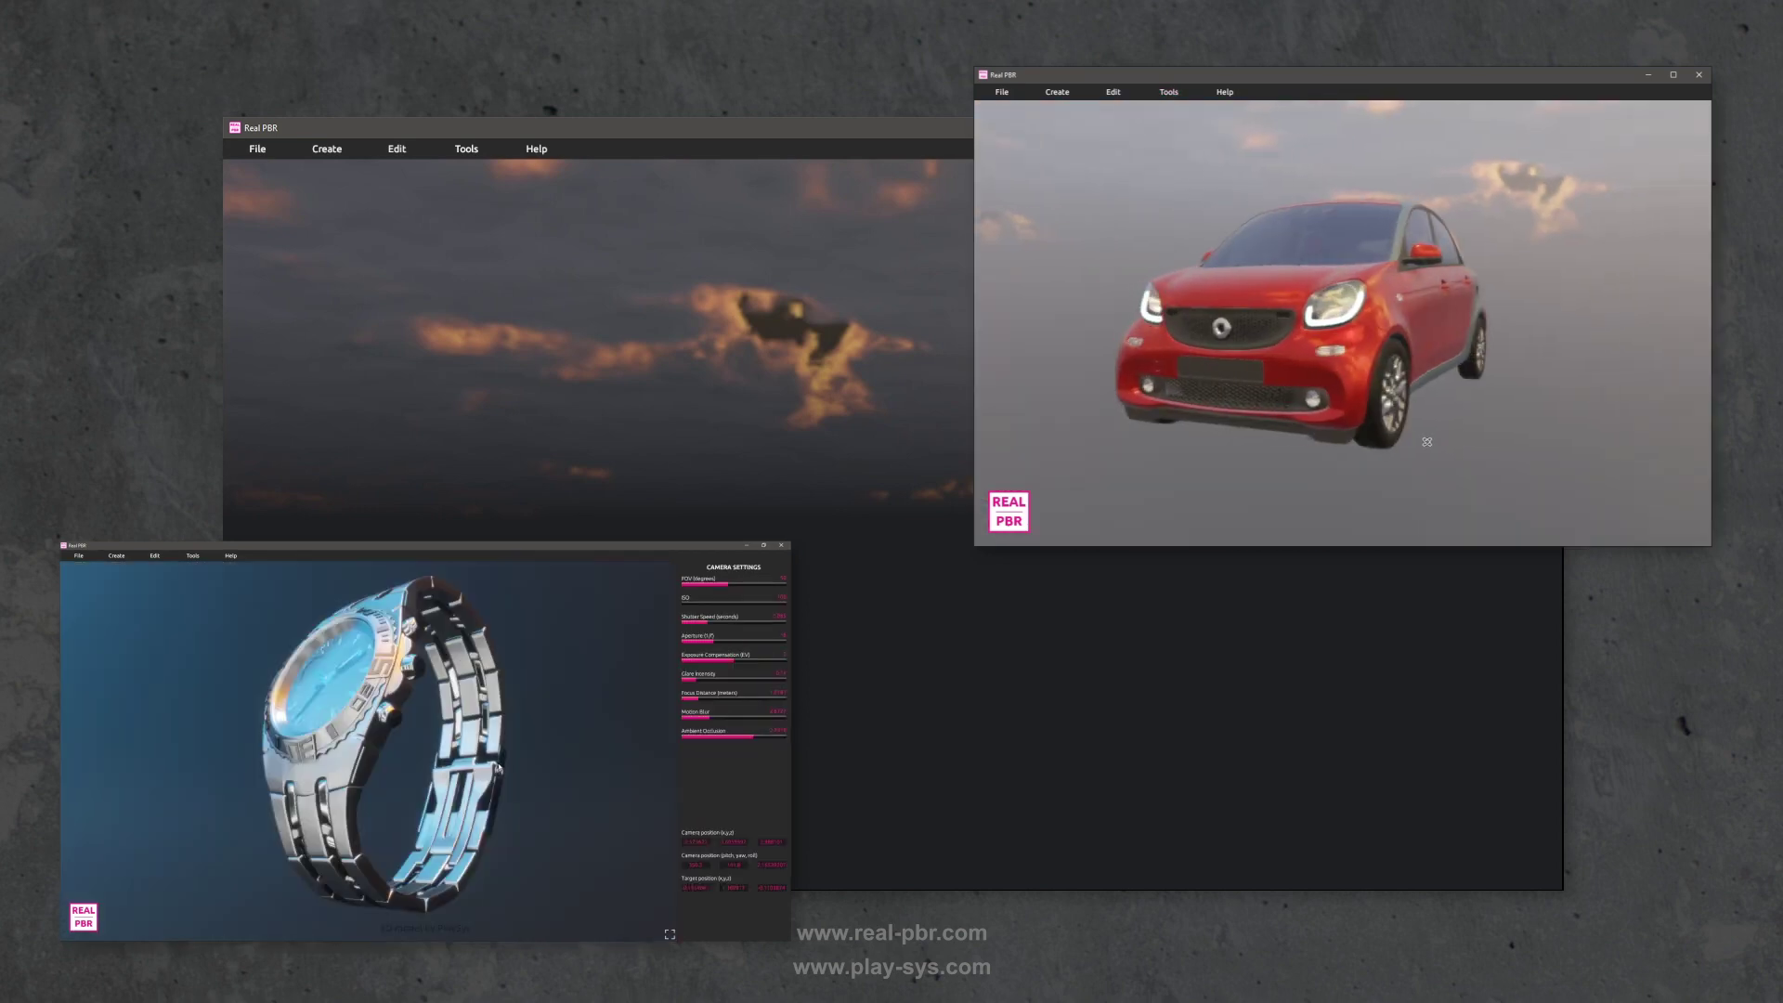
- Examine the red car's paint, doors and front from several angles and distances
{"action": "scroll", "coordinate": [1251, 328], "scroll_direction": "up", "scroll_amount": 5}
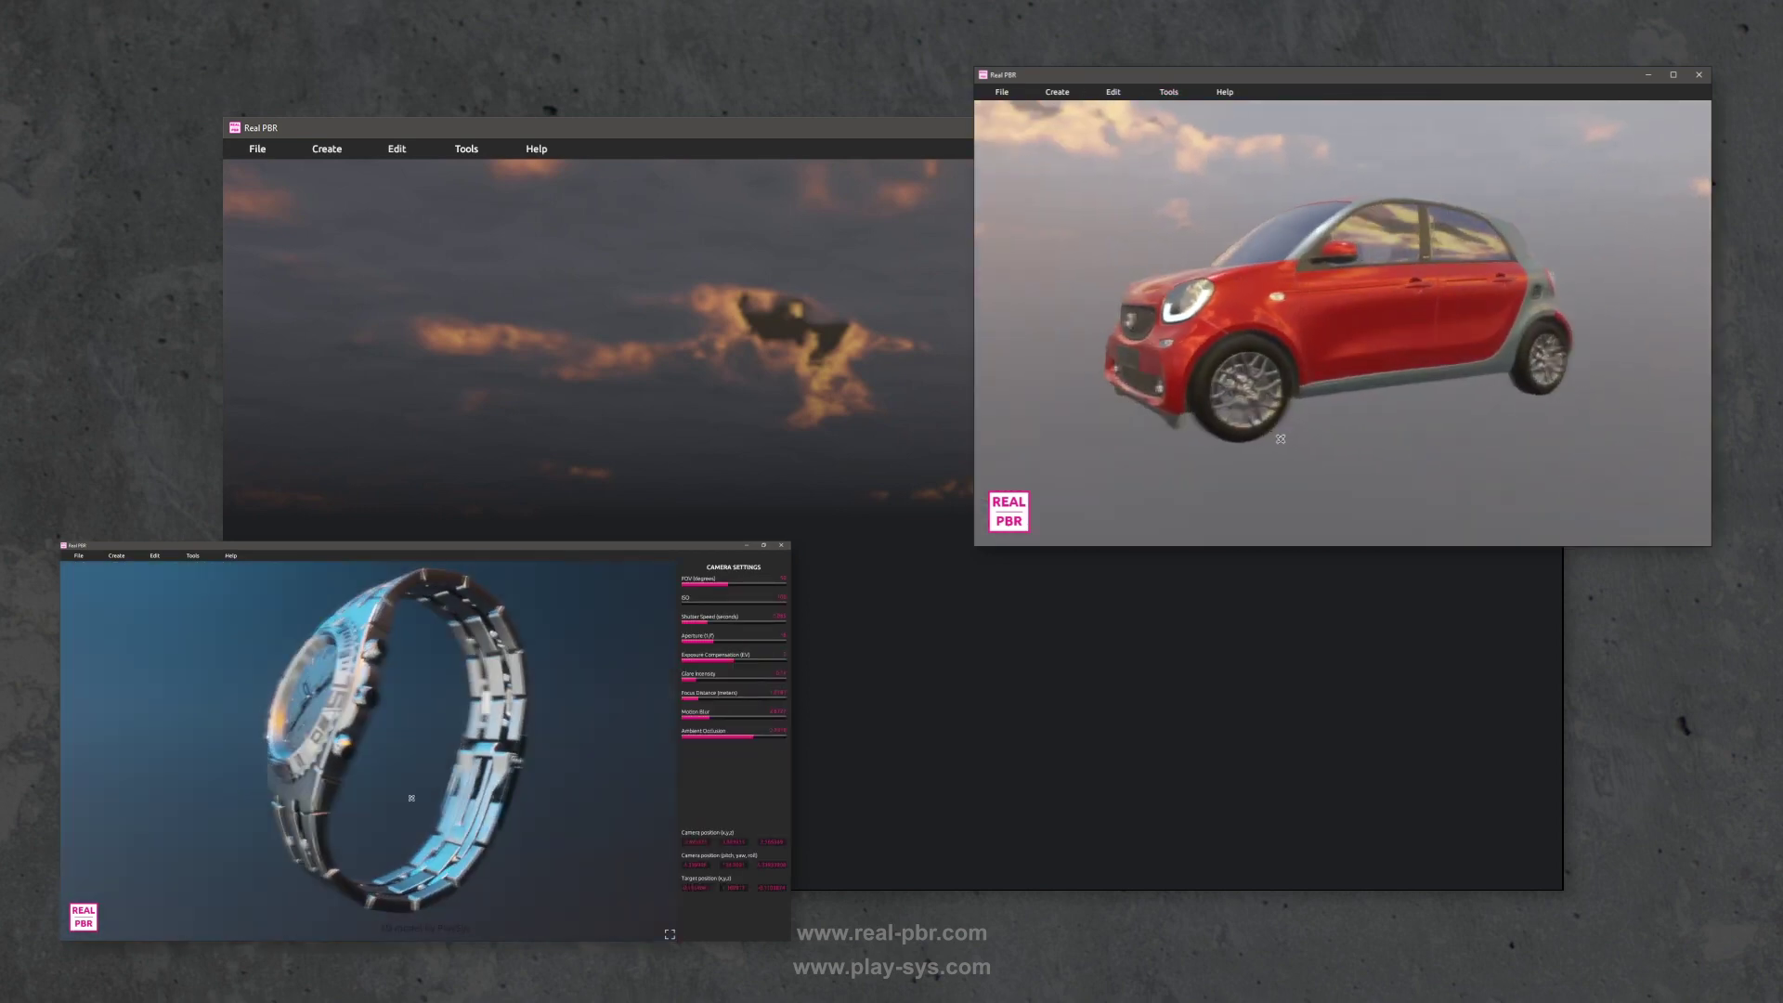
{"action": "scroll", "coordinate": [1250, 328], "scroll_direction": "up", "scroll_amount": 3}
{"action": "left_click_drag", "start_coordinate": [1251, 328], "coordinate": [1060, 322]}
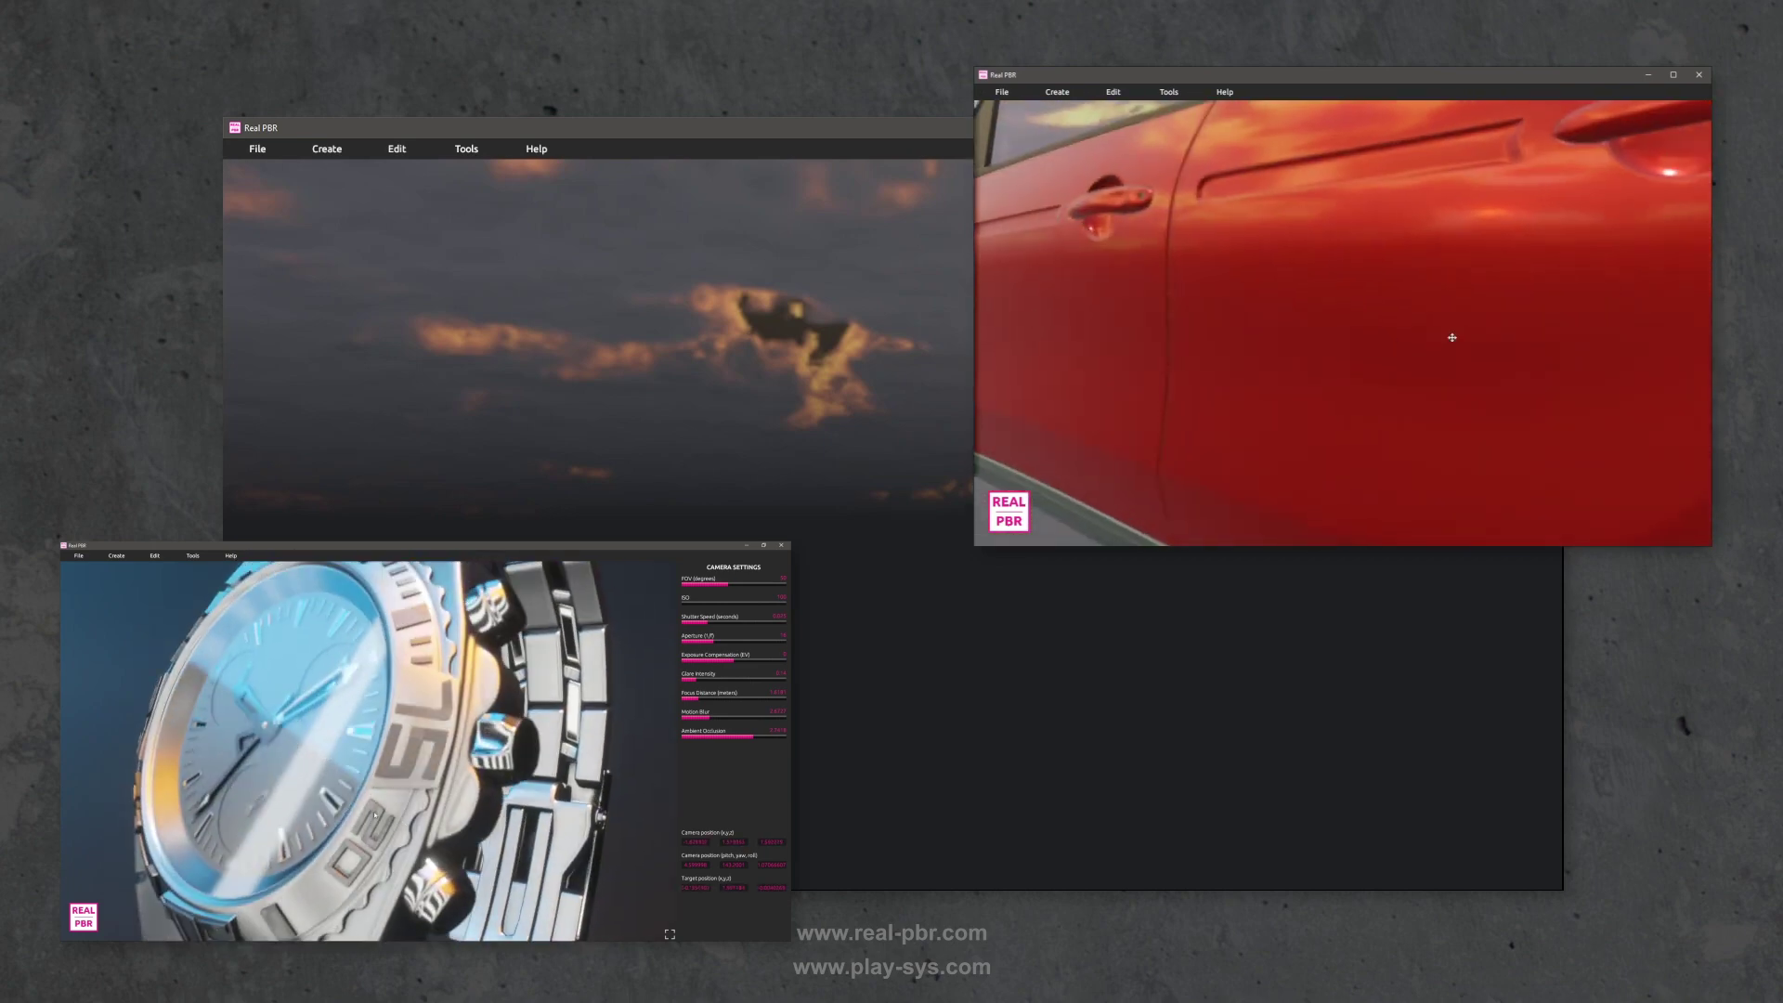
{"action": "left_click_drag", "start_coordinate": [1452, 337], "coordinate": [1274, 303]}
{"action": "scroll", "coordinate": [1325, 294], "scroll_direction": "up", "scroll_amount": 3}
{"action": "scroll", "coordinate": [1325, 294], "scroll_direction": "down", "scroll_amount": 3}
{"action": "middle_click_drag", "start_coordinate": [1274, 302], "coordinate": [1328, 492]}
{"action": "left_click_drag", "start_coordinate": [1328, 372], "coordinate": [1381, 354]}
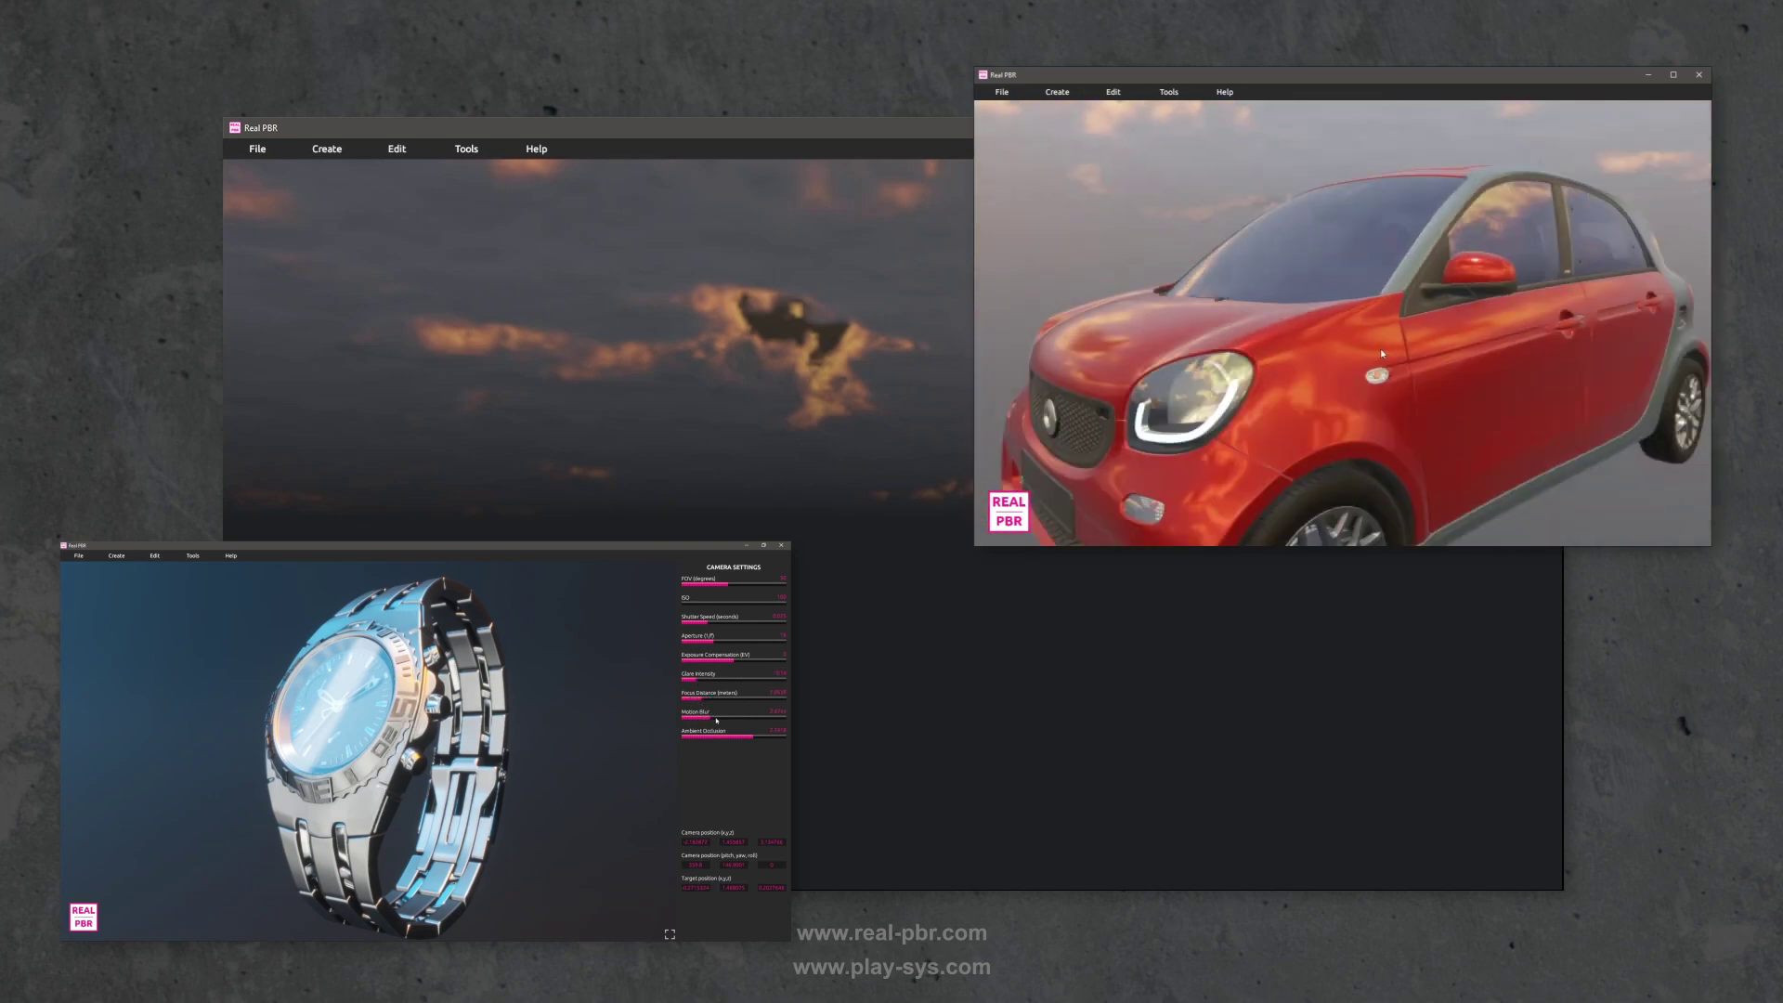
- Show the environment properties in both the car and watch scenes and increase the HDRI rotation of the car scene
{"action": "left_click", "coordinate": [1167, 92]}
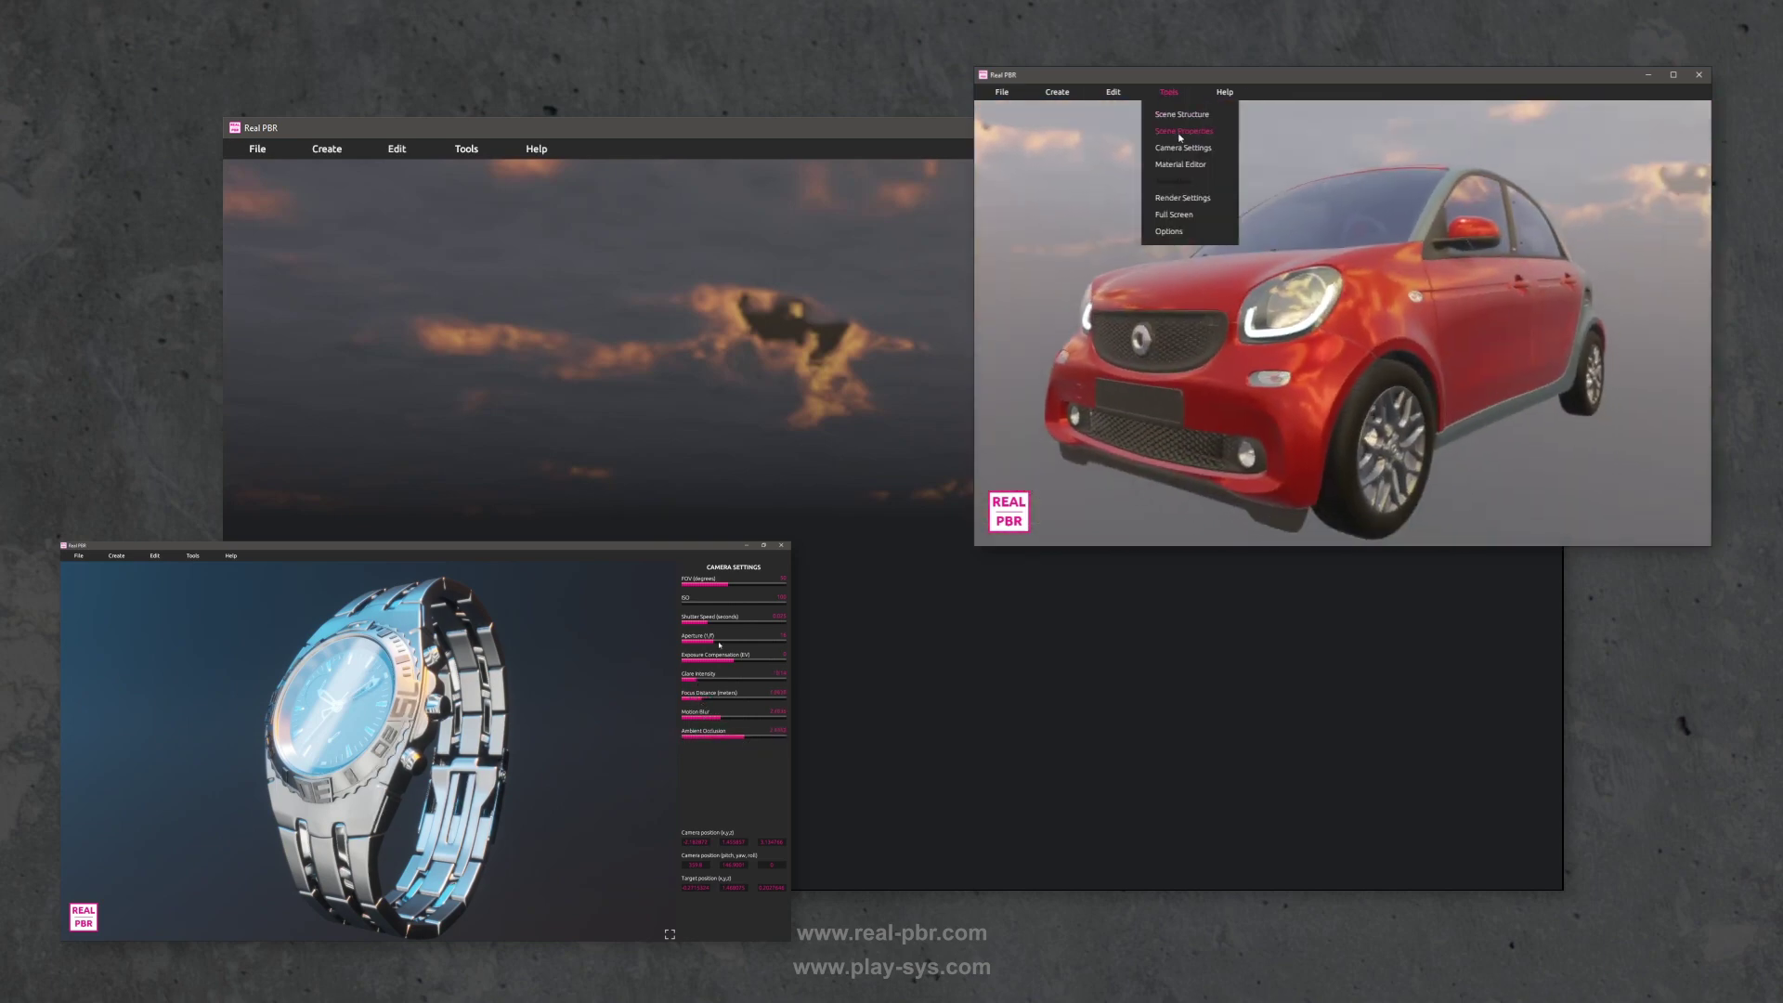
{"action": "left_click", "coordinate": [1182, 131]}
{"action": "left_click", "coordinate": [190, 555]}
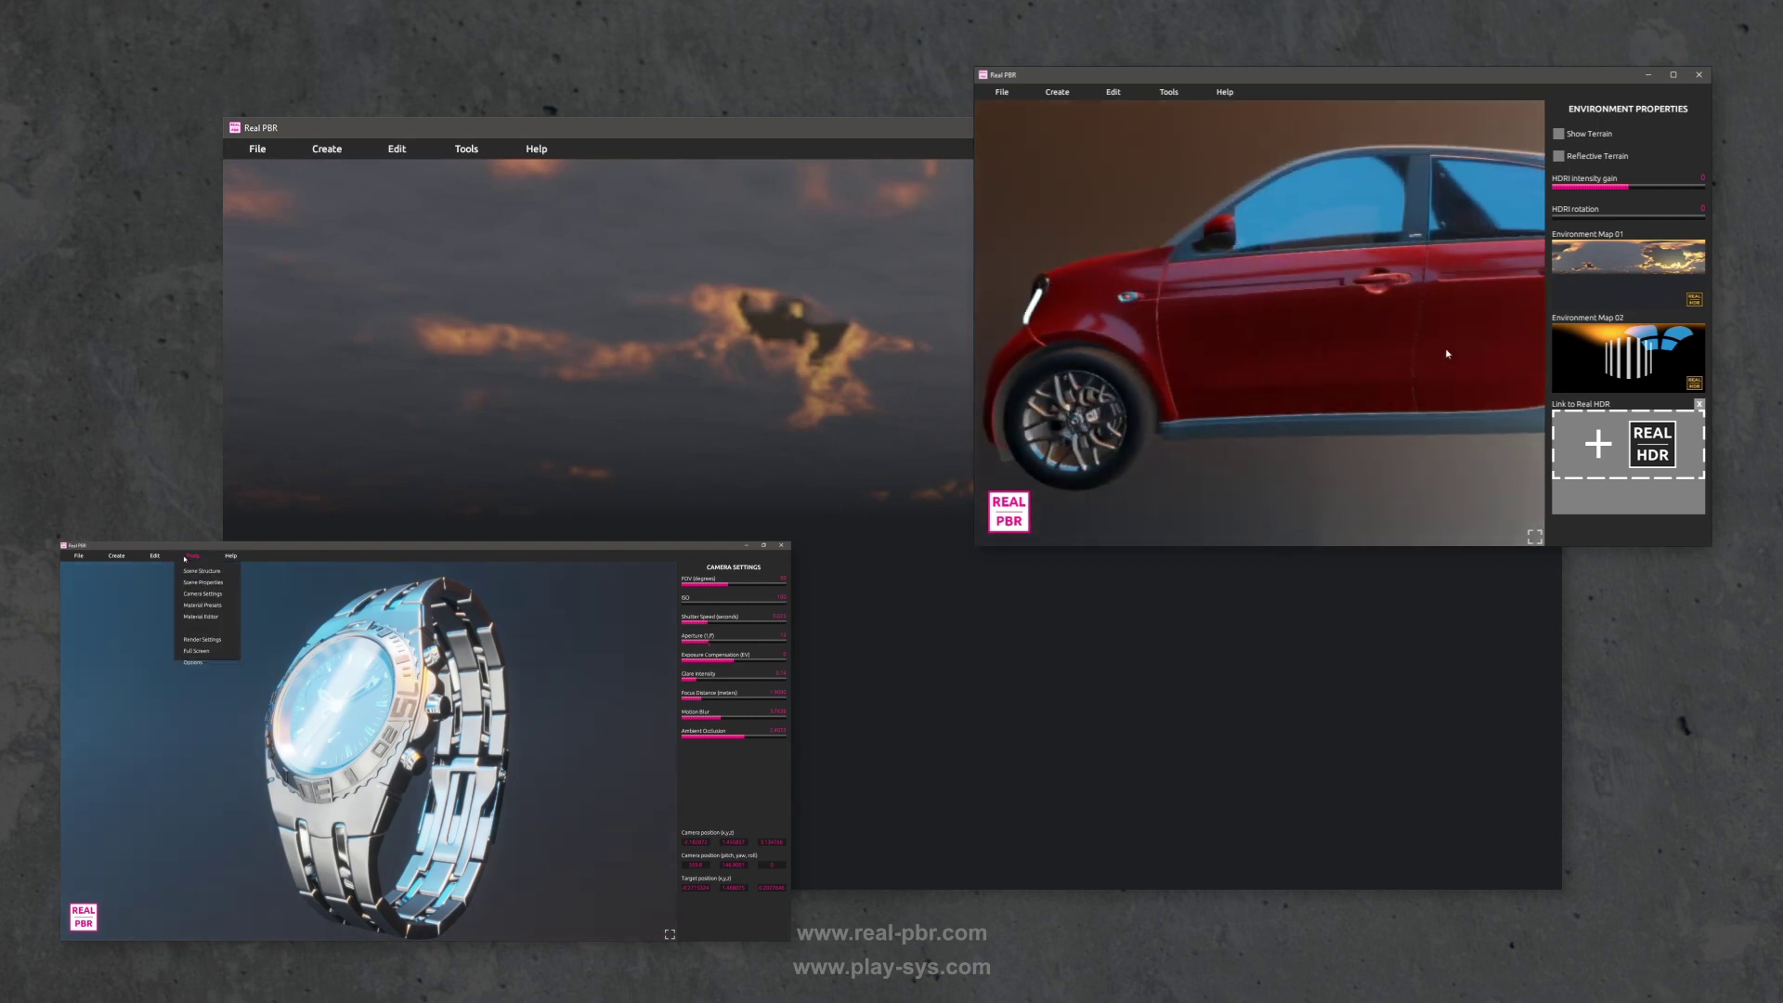
{"action": "left_click", "coordinate": [186, 582]}
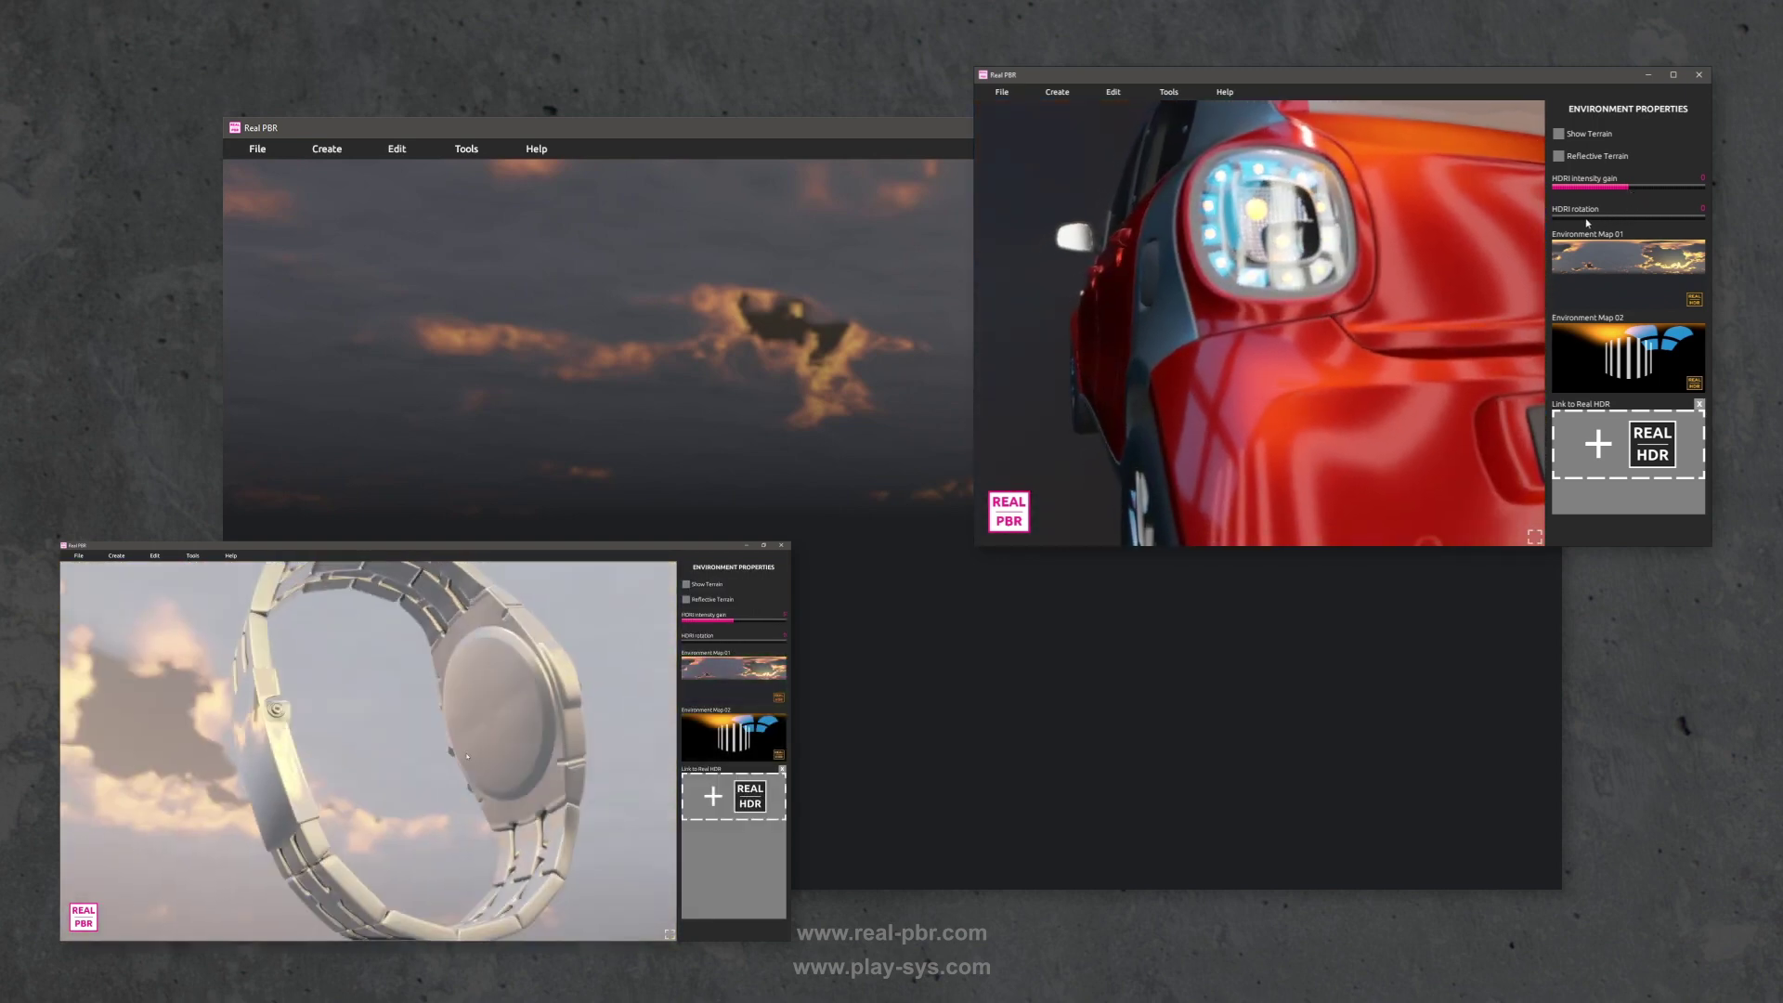
{"action": "left_click_drag", "start_coordinate": [1580, 224], "coordinate": [1661, 222]}
- Reduce the car scene's exposure compensation and import the 3D mesh StudioOdontotecnico.FBX into the empty scene
{"action": "left_click", "coordinate": [326, 150]}
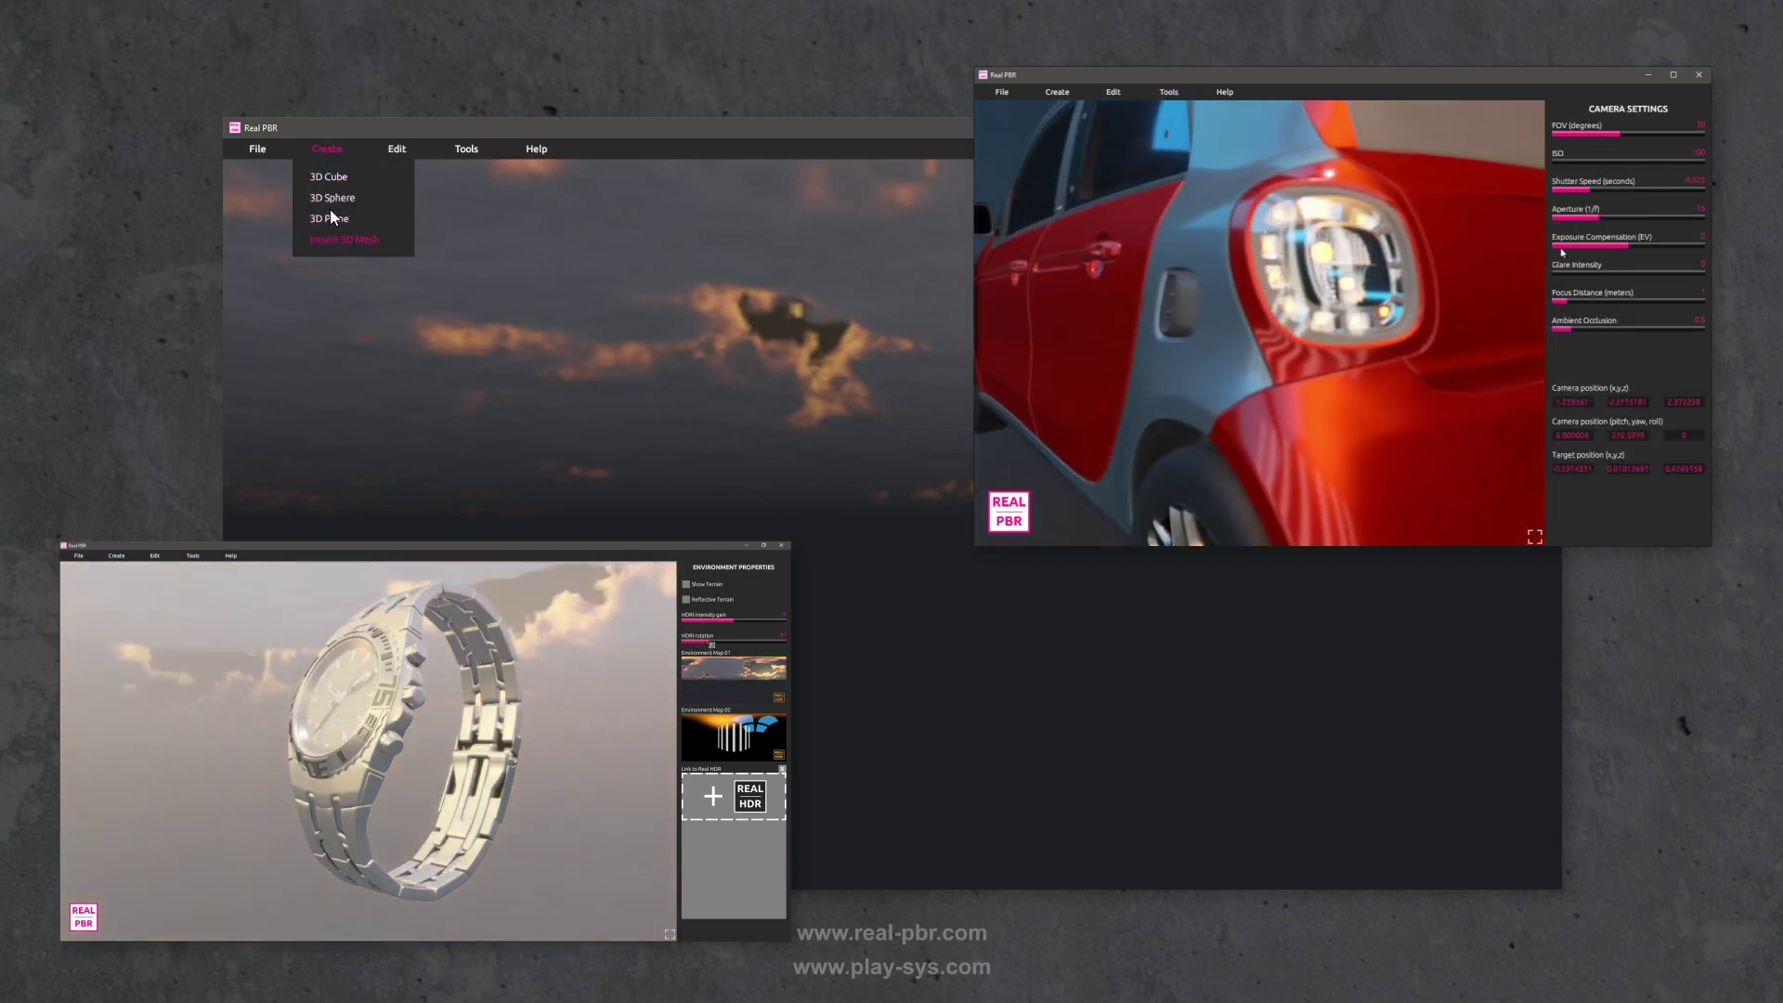
{"action": "mouse_move", "coordinate": [1627, 246]}
{"action": "left_mouse_down"}
{"action": "mouse_move", "coordinate": [1596, 248]}
{"action": "mouse_move", "coordinate": [1640, 248]}
{"action": "mouse_move", "coordinate": [1622, 248]}
{"action": "left_mouse_up"}
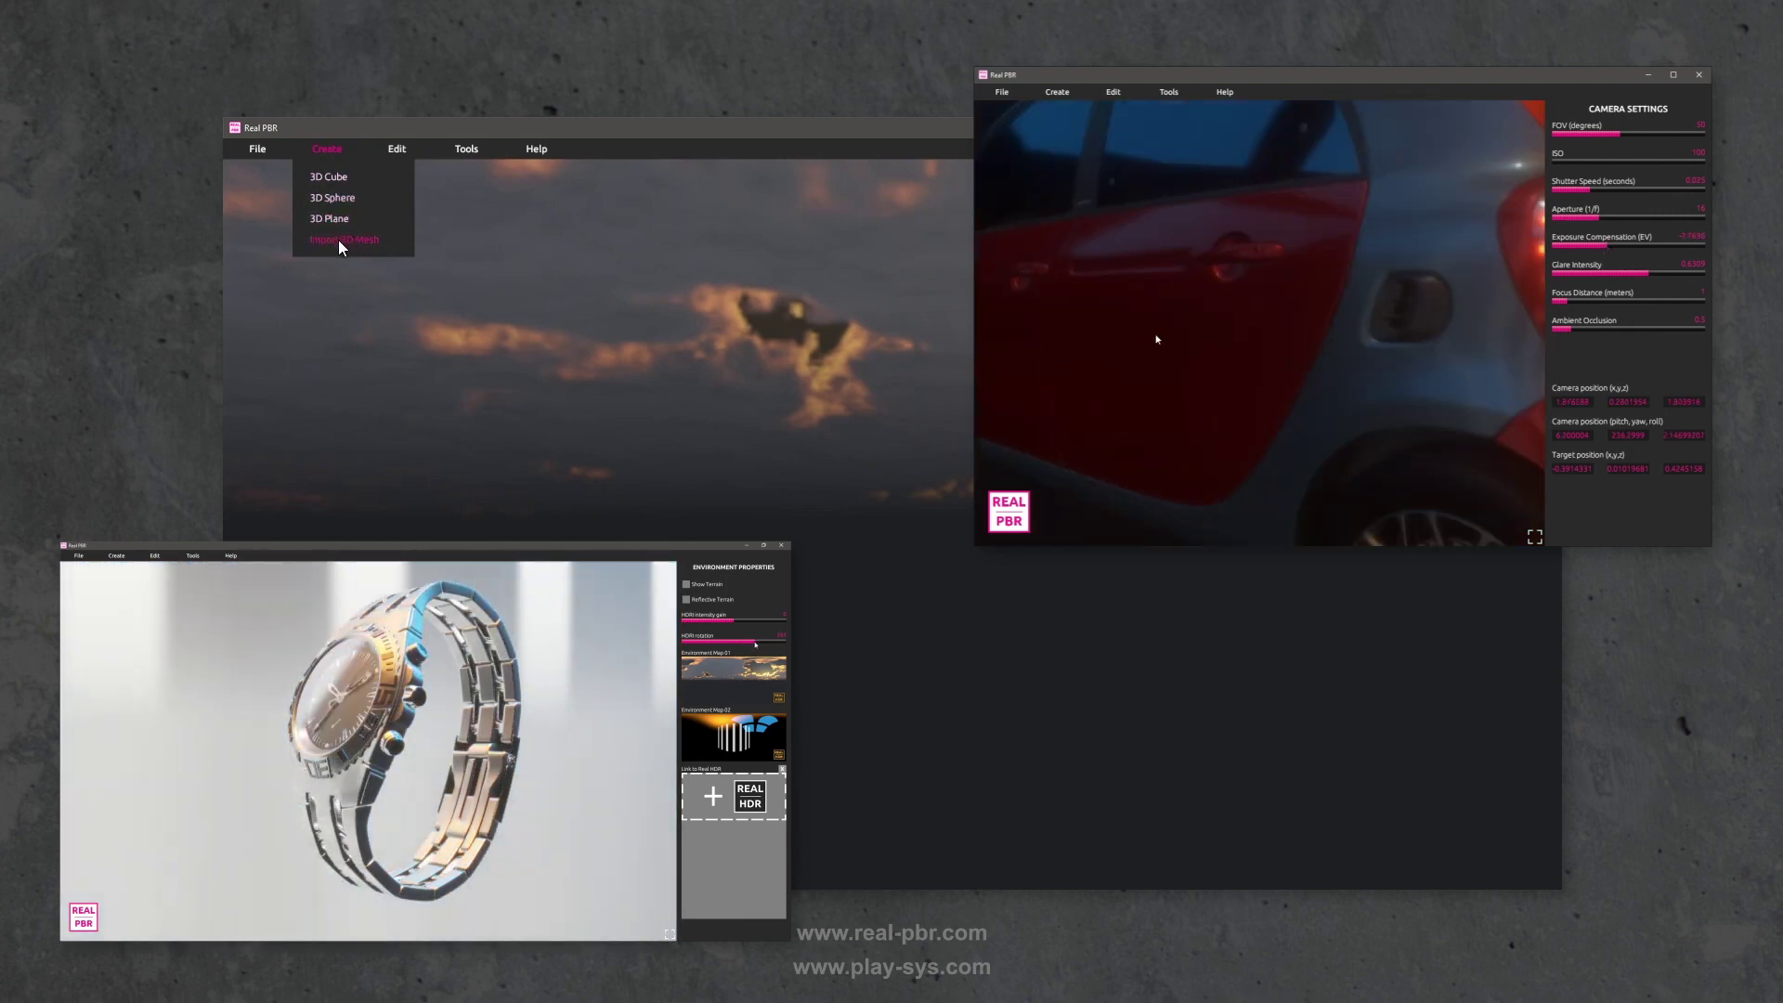
{"action": "left_click", "coordinate": [351, 241]}
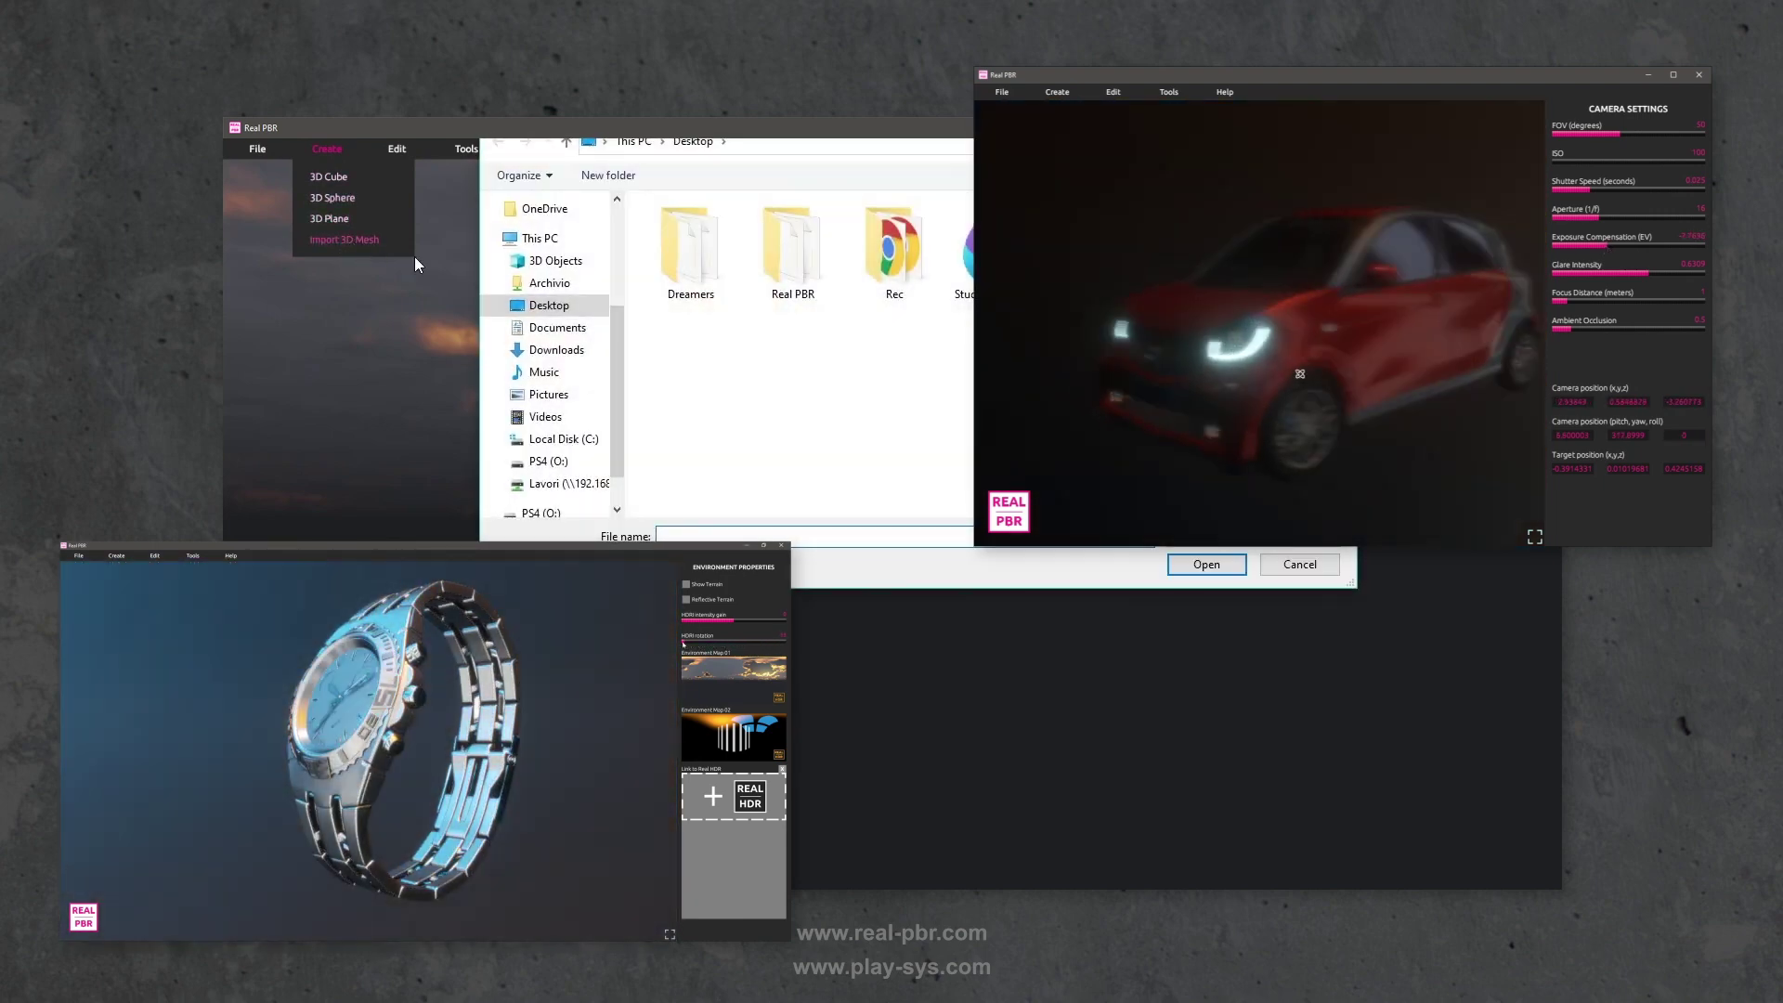
{"action": "left_click", "coordinate": [1198, 564]}
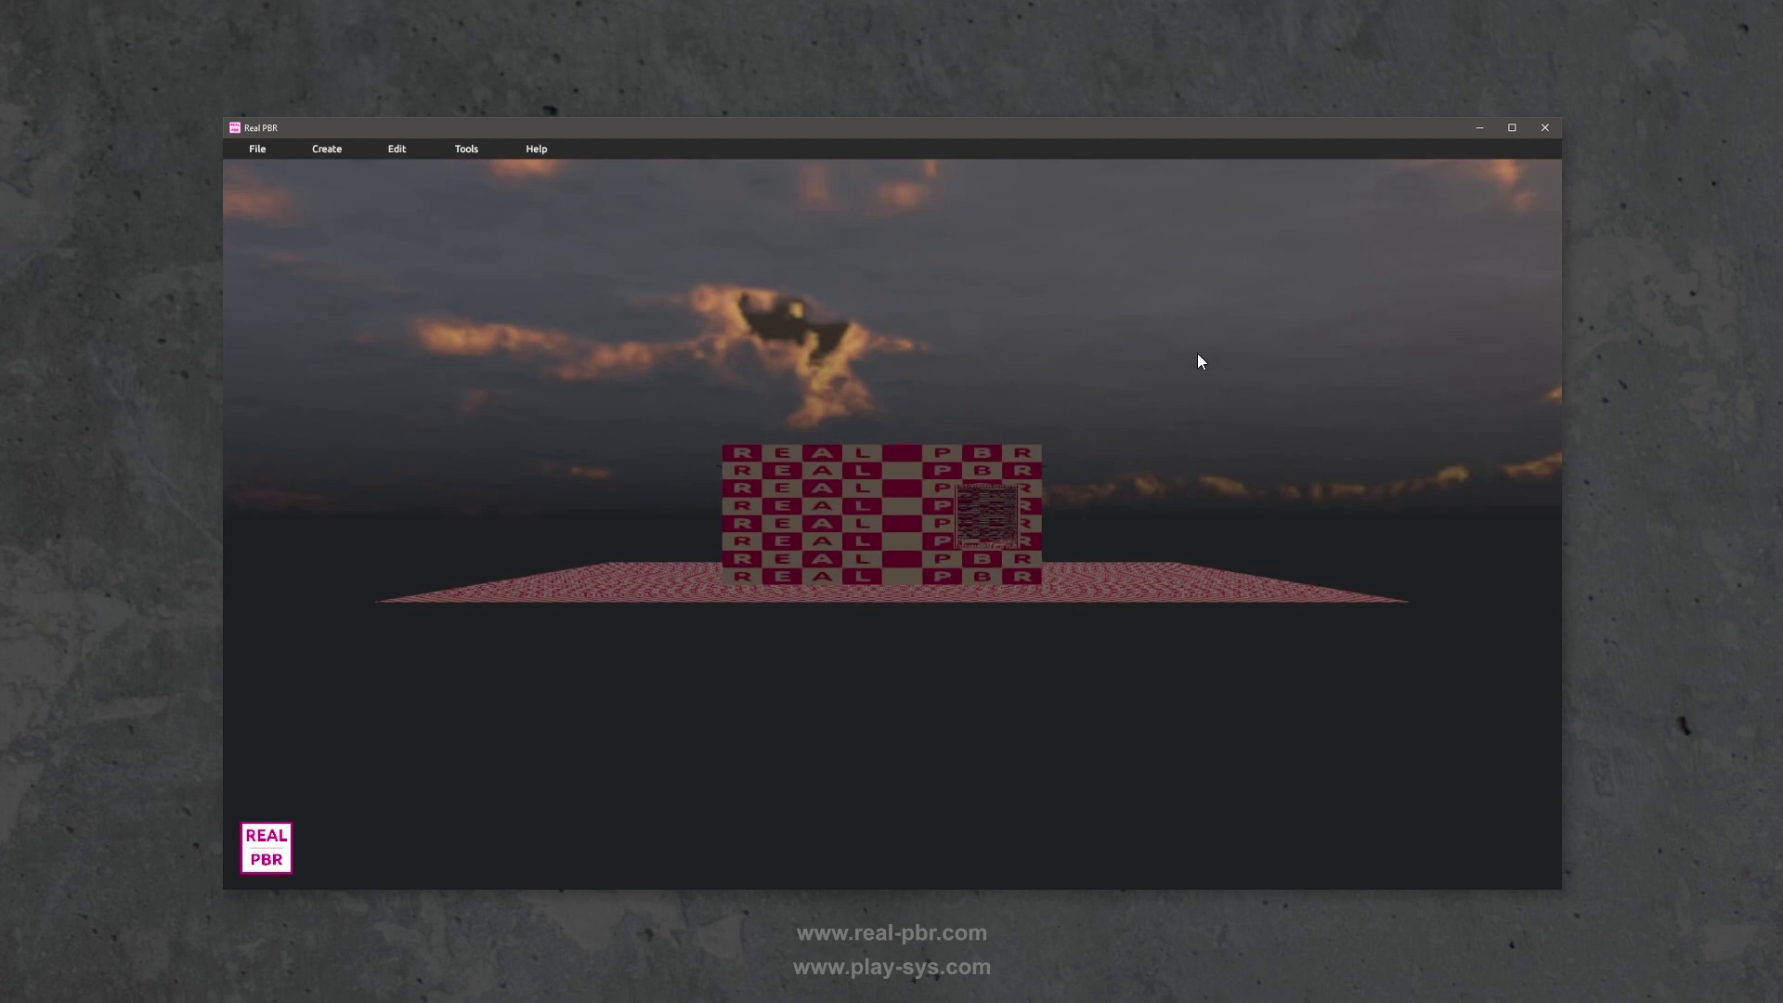
- Examine the imported room model from outside and from above, including its walls and ground plane
{"action": "middle_click_drag", "start_coordinate": [1206, 354], "coordinate": [1086, 336]}
{"action": "middle_click_drag", "start_coordinate": [777, 789], "coordinate": [1134, 764]}
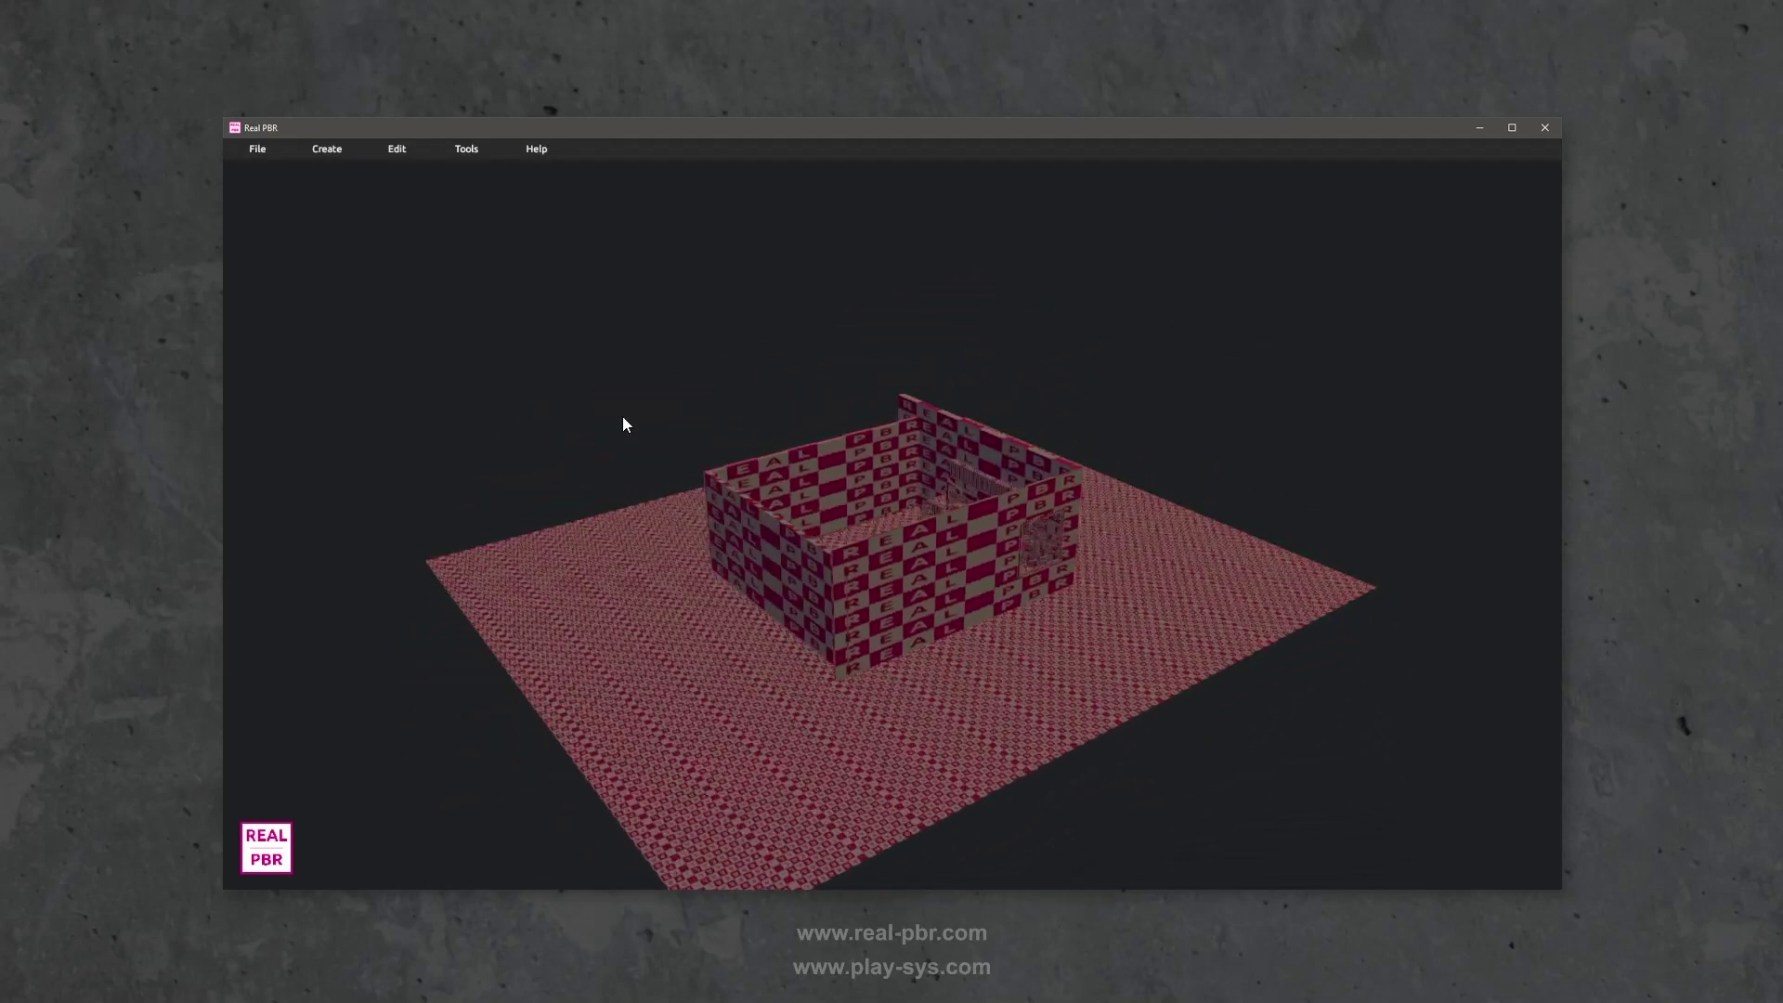
{"action": "middle_click_drag", "start_coordinate": [625, 421], "coordinate": [1173, 761]}
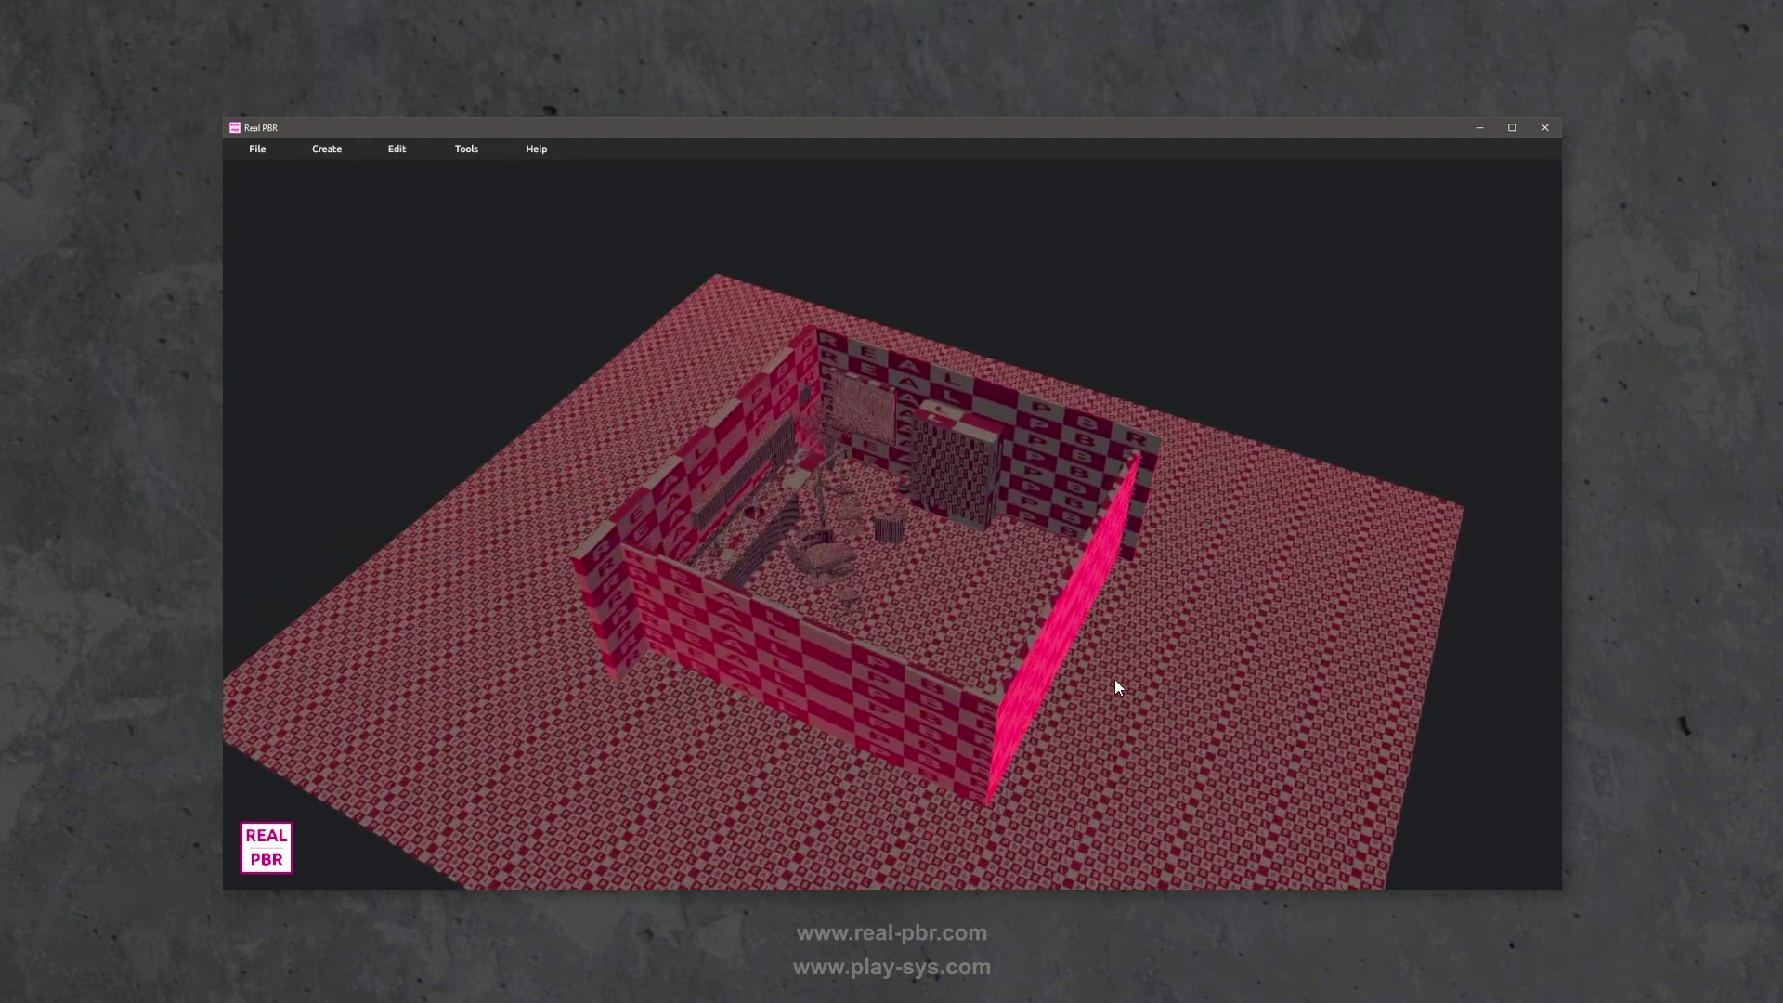
{"action": "middle_click_drag", "start_coordinate": [1117, 685], "coordinate": [1015, 384]}
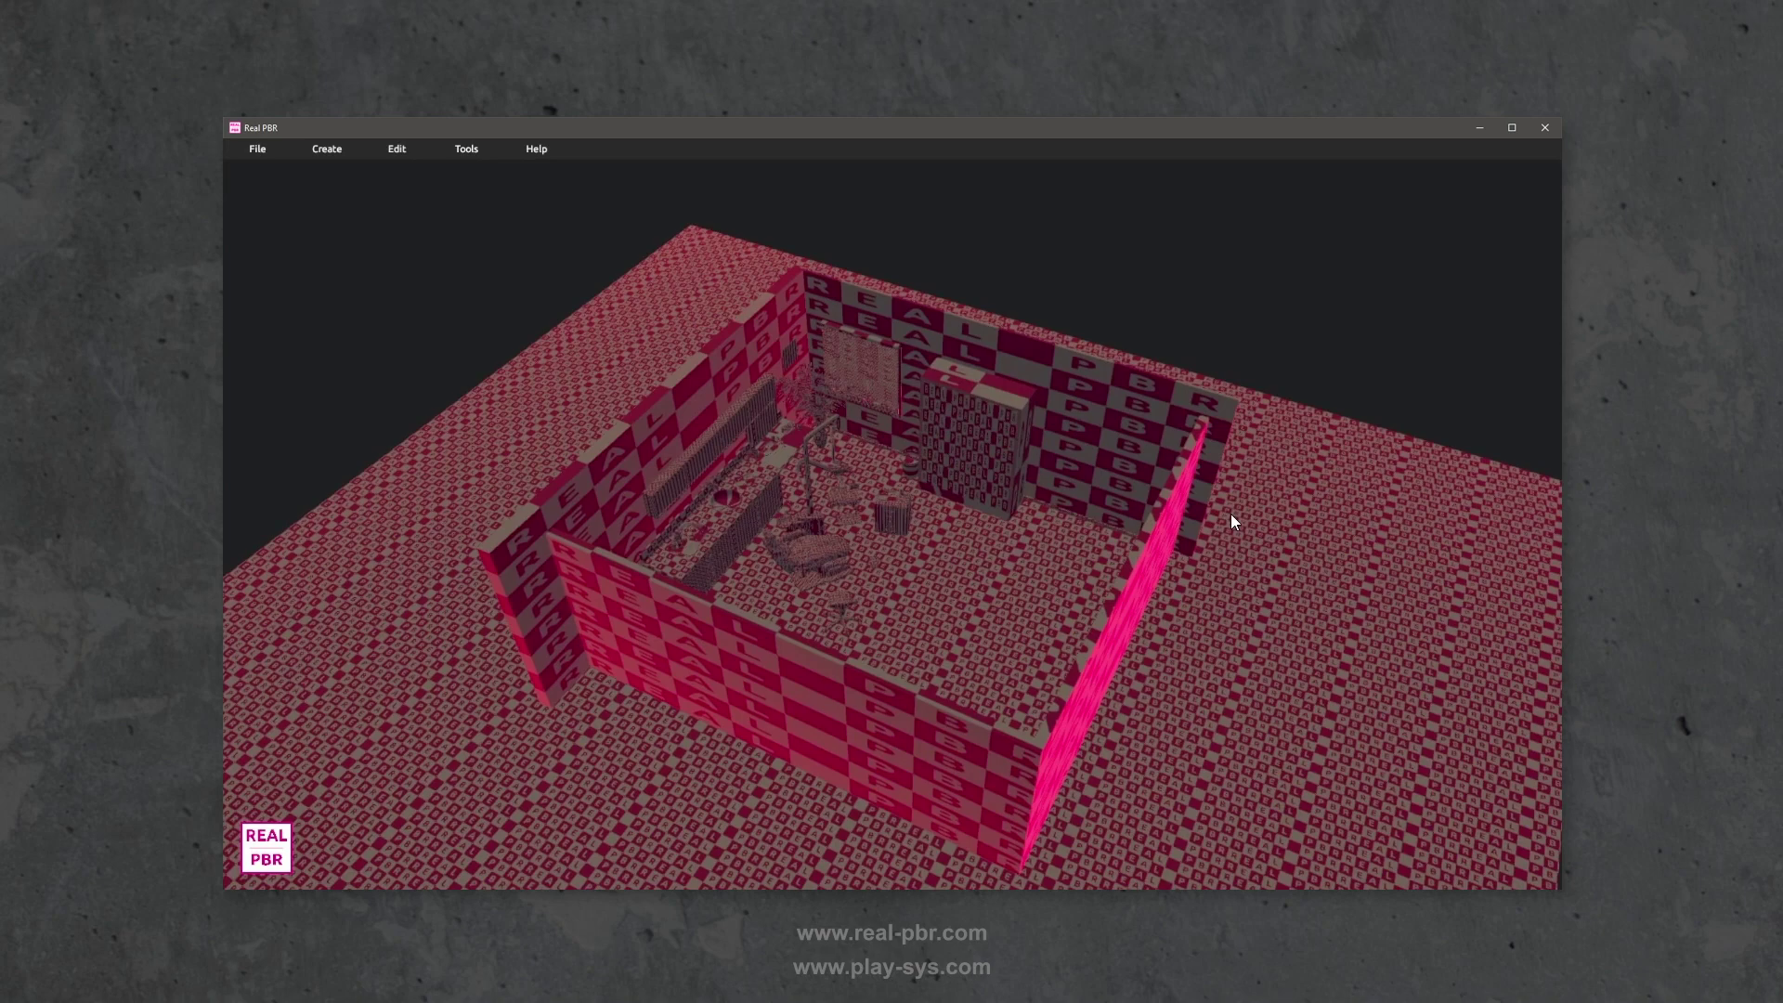
{"action": "middle_click_drag", "start_coordinate": [1230, 634], "coordinate": [636, 409]}
- Examine the room's interior, framing the dental chair, cabinets, plant and window with blinds
{"action": "scroll", "coordinate": [918, 615], "scroll_direction": "up", "scroll_amount": 10}
{"action": "scroll", "coordinate": [1077, 599], "scroll_direction": "up", "scroll_amount": 5}
{"action": "scroll", "coordinate": [1088, 530], "scroll_direction": "down", "scroll_amount": 3}
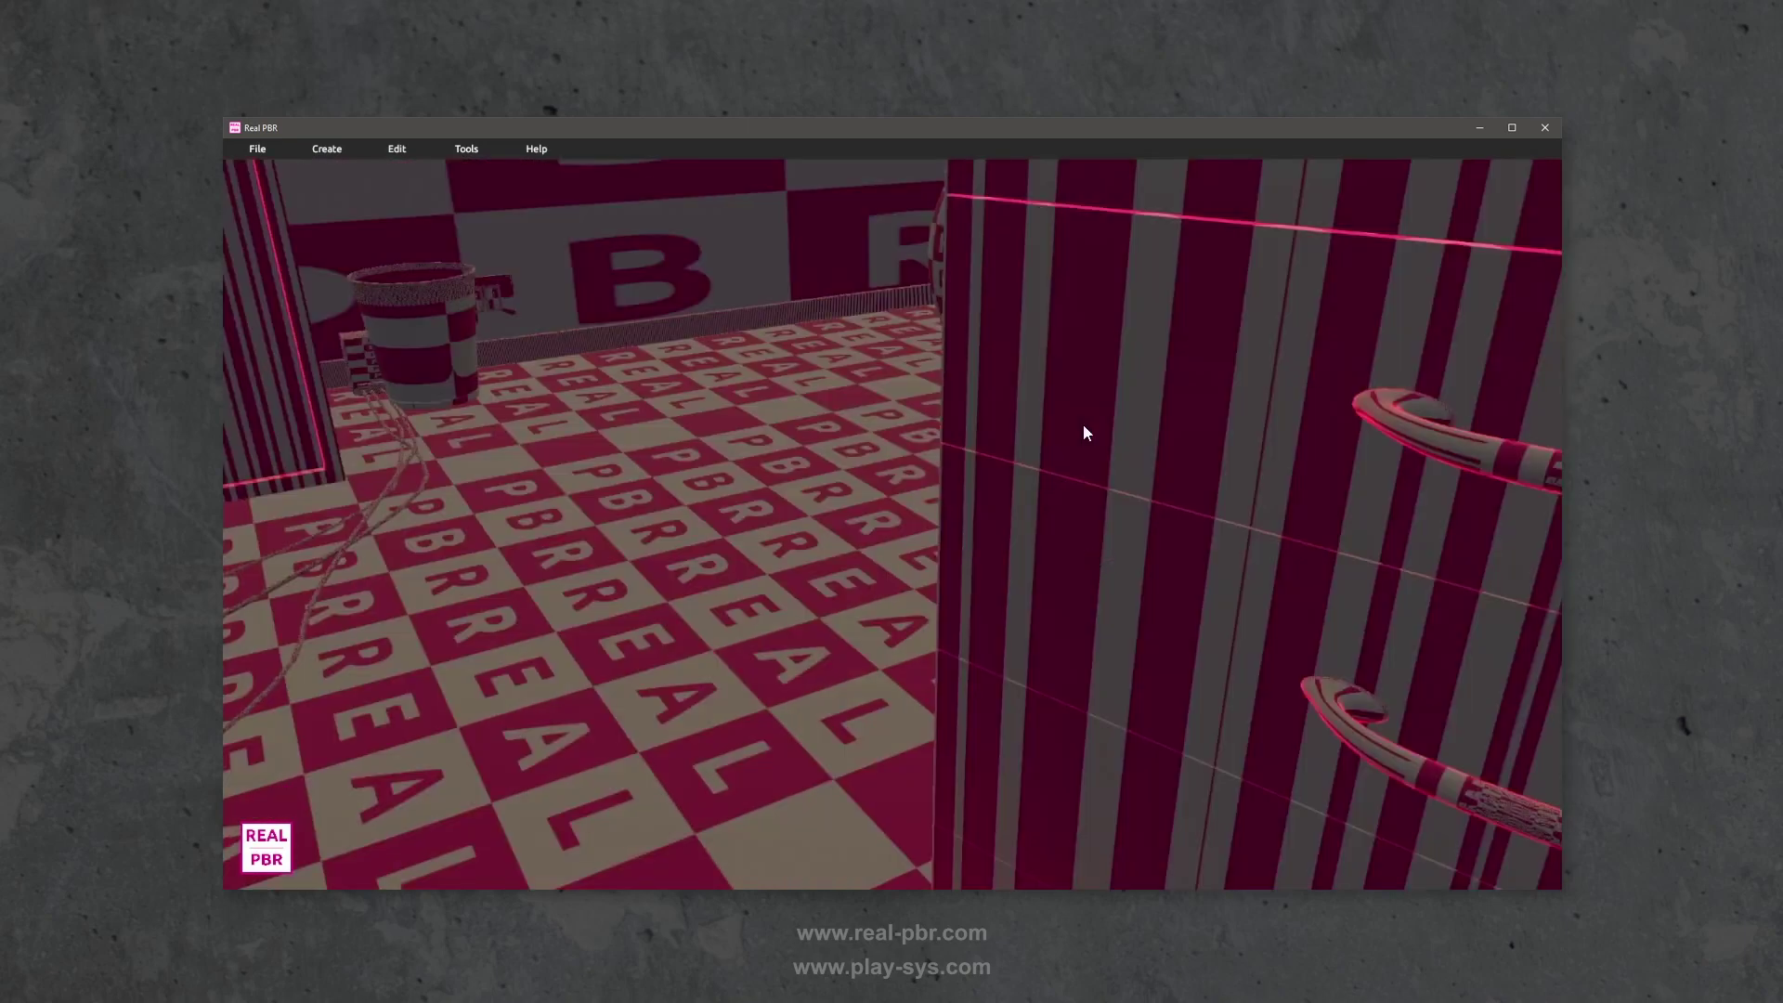
{"action": "scroll", "coordinate": [1245, 587], "scroll_direction": "down", "scroll_amount": 5}
{"action": "middle_click_drag", "start_coordinate": [1190, 610], "coordinate": [1199, 534]}
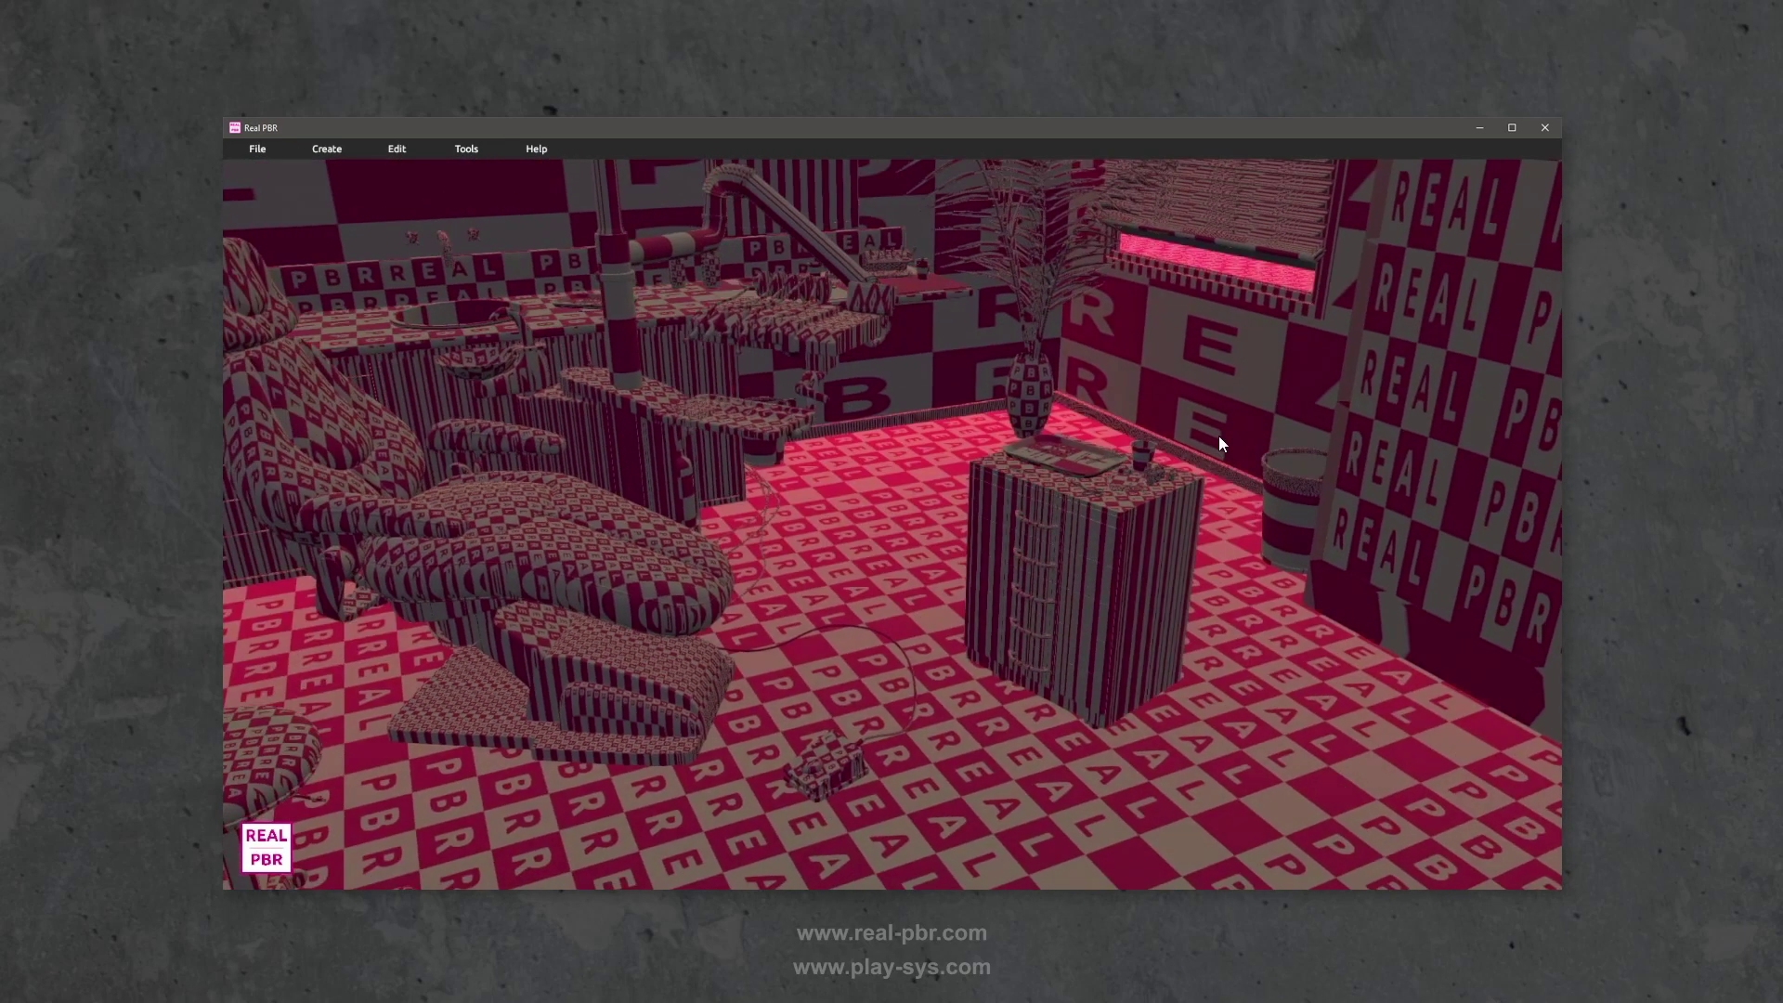
{"action": "middle_click_drag", "start_coordinate": [1218, 436], "coordinate": [1158, 306]}
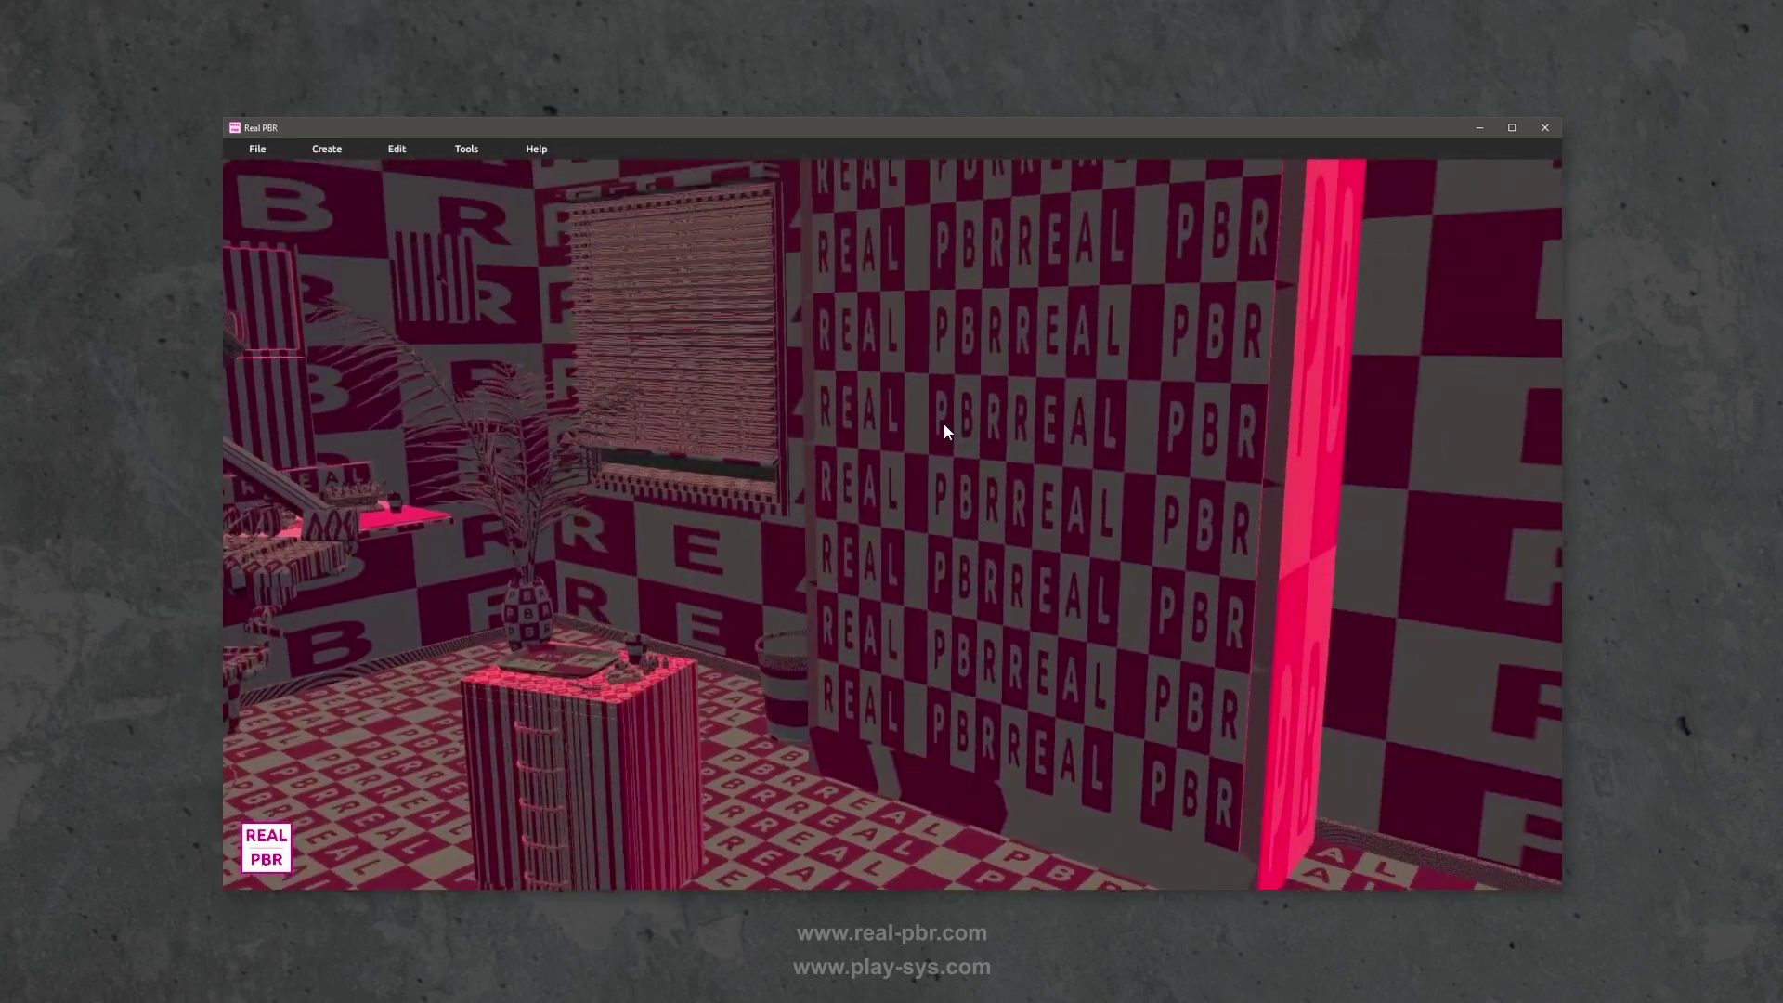
{"action": "middle_click_drag", "start_coordinate": [943, 423], "coordinate": [1079, 399]}
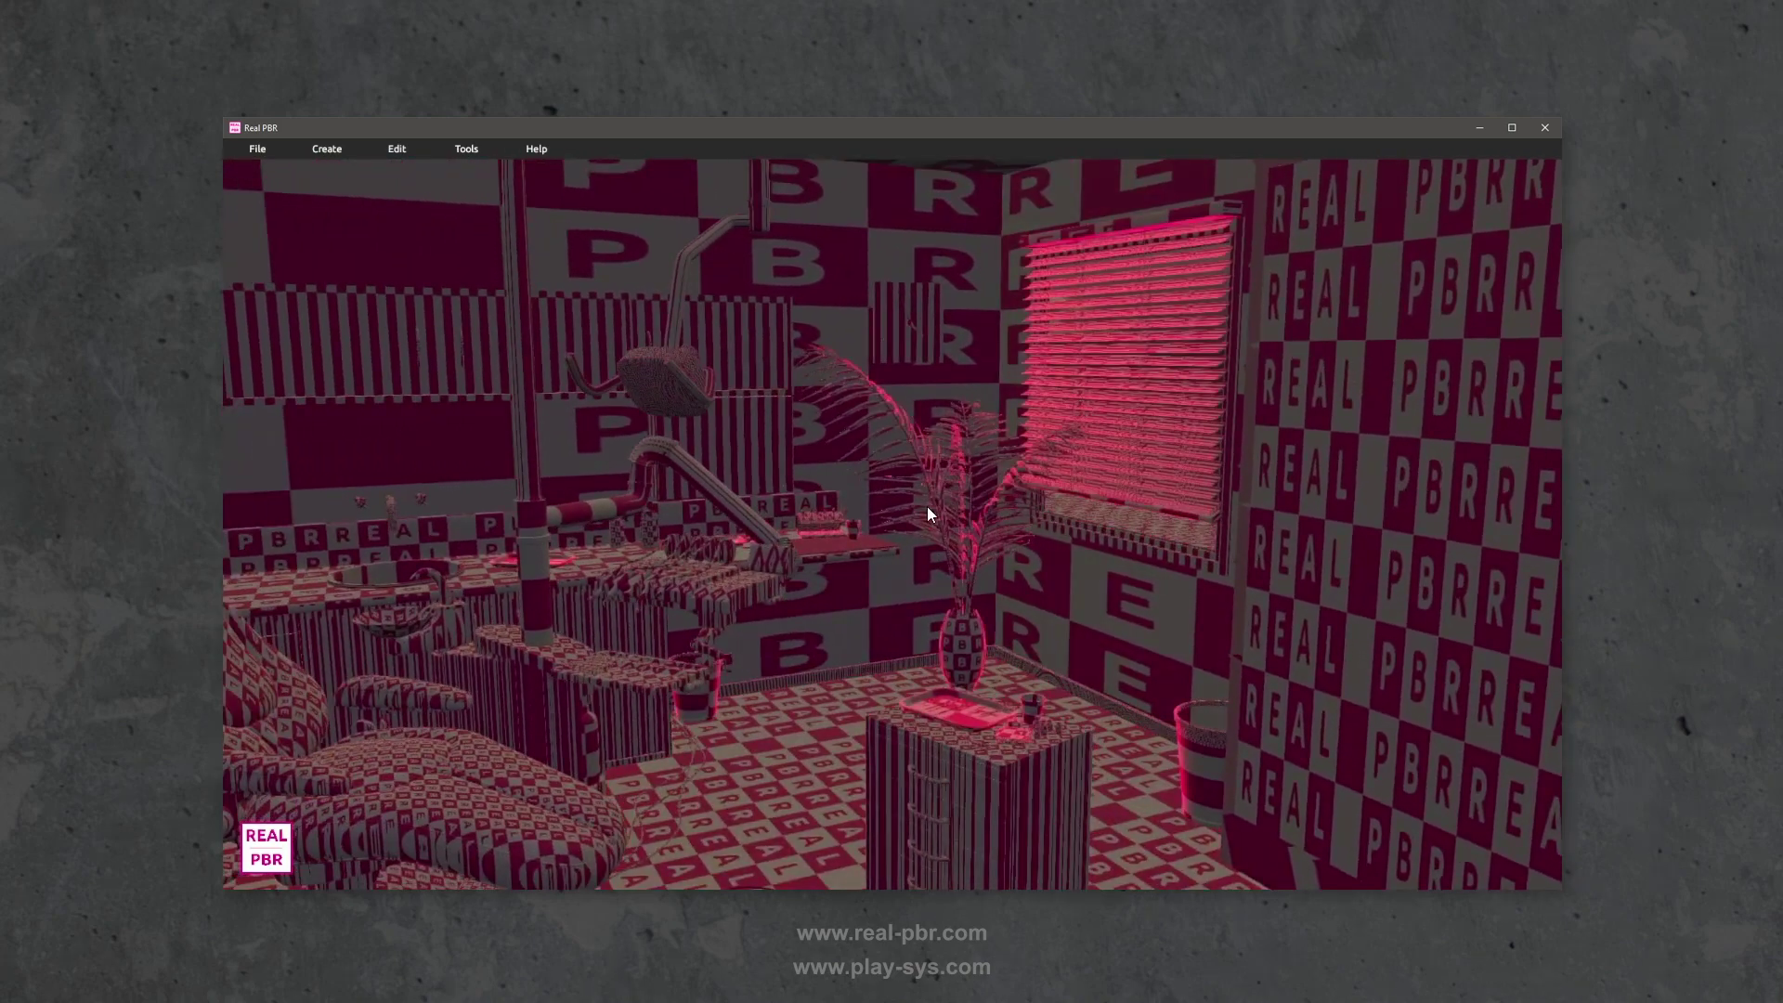
{"action": "middle_click_drag", "start_coordinate": [927, 513], "coordinate": [956, 556]}
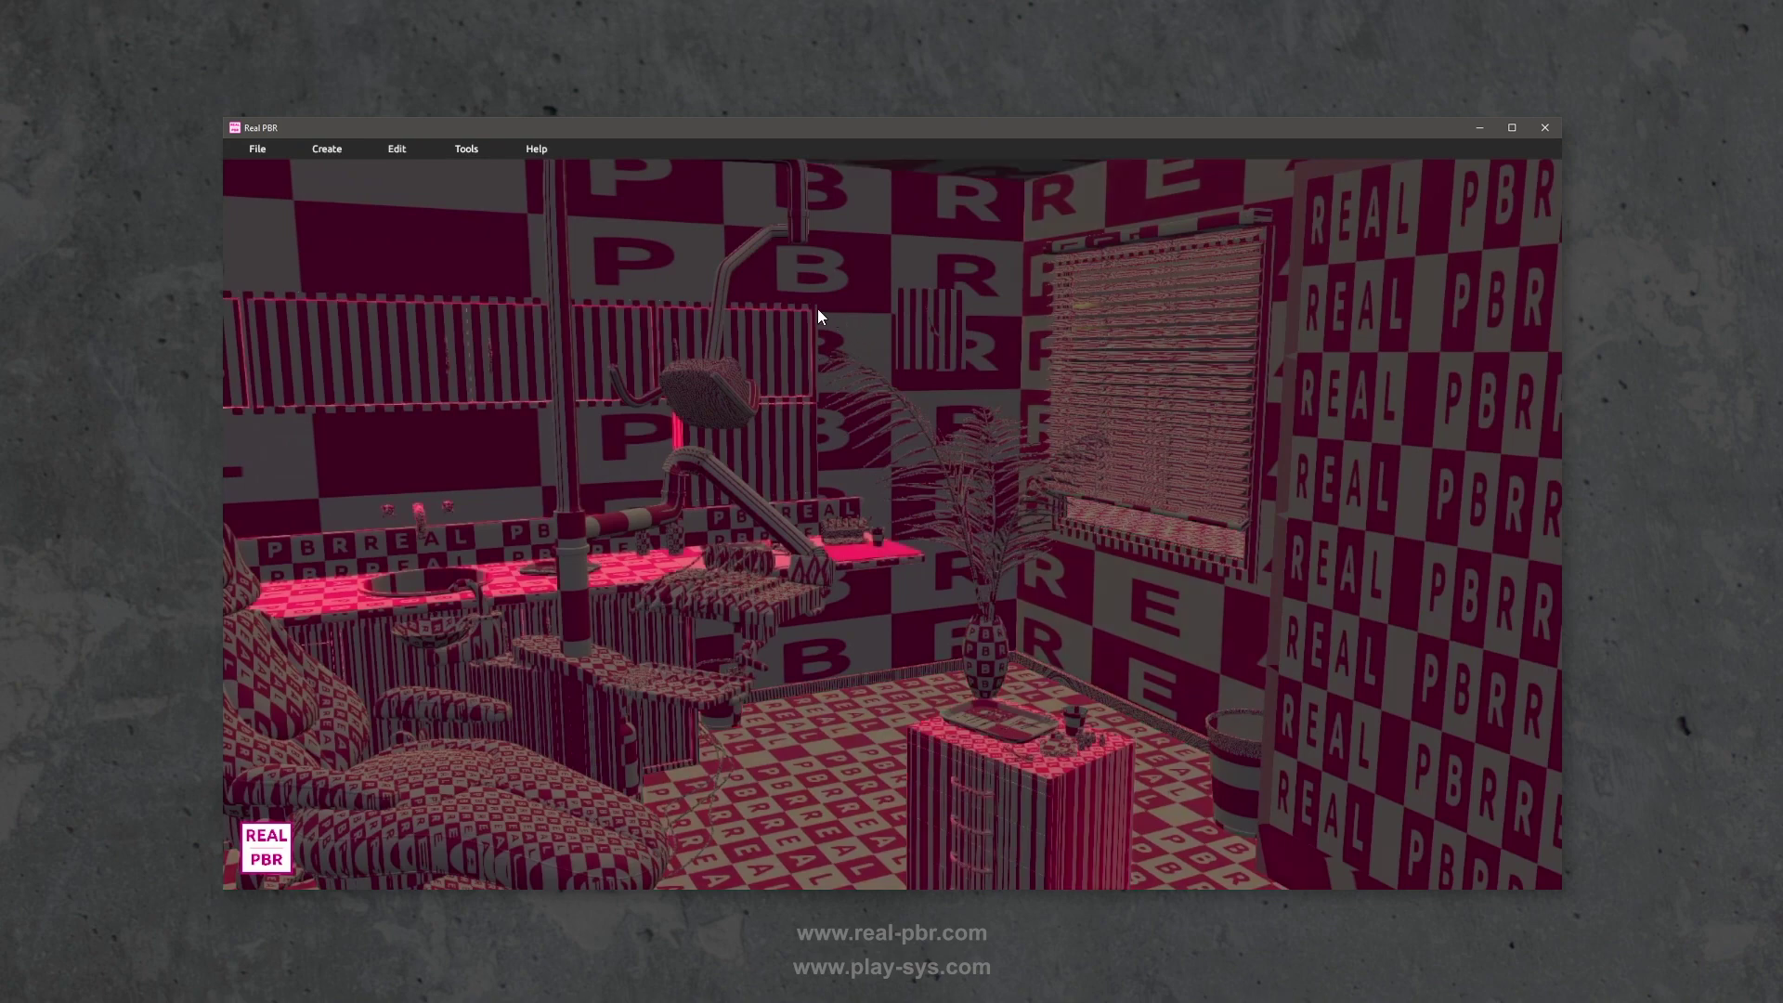
{"action": "middle_click_drag", "start_coordinate": [845, 313], "coordinate": [917, 358]}
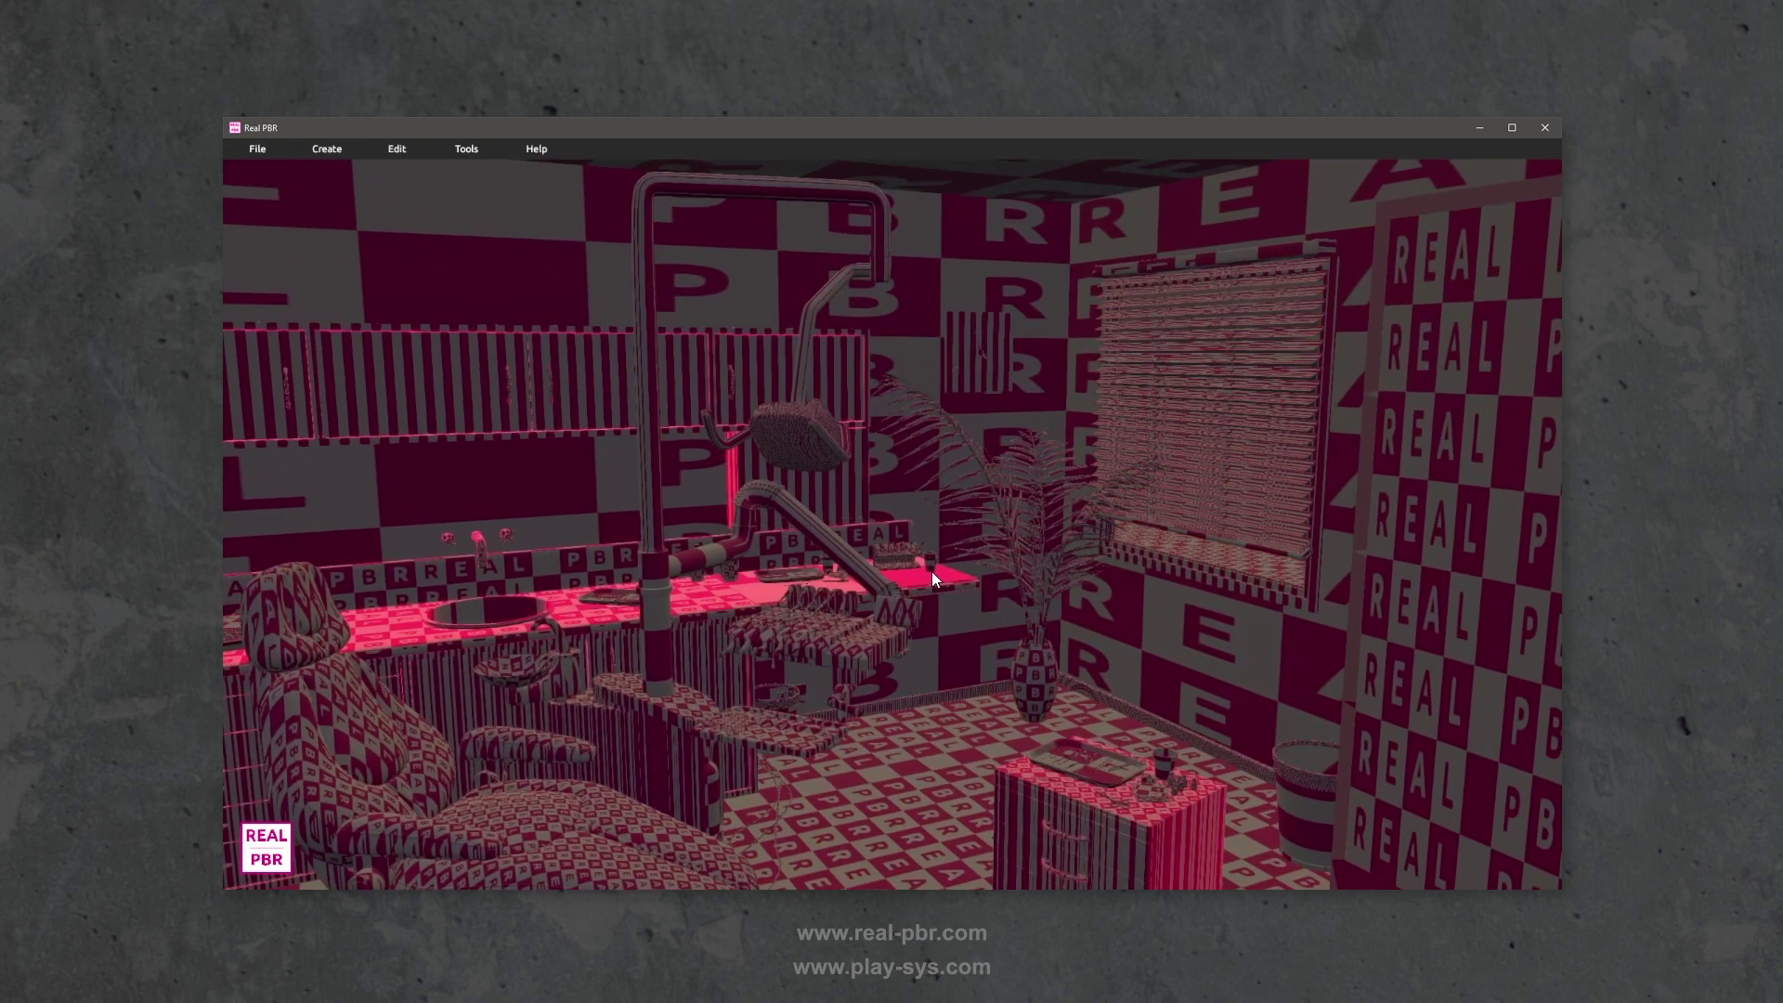
{"action": "middle_click_drag", "start_coordinate": [862, 577], "coordinate": [903, 454]}
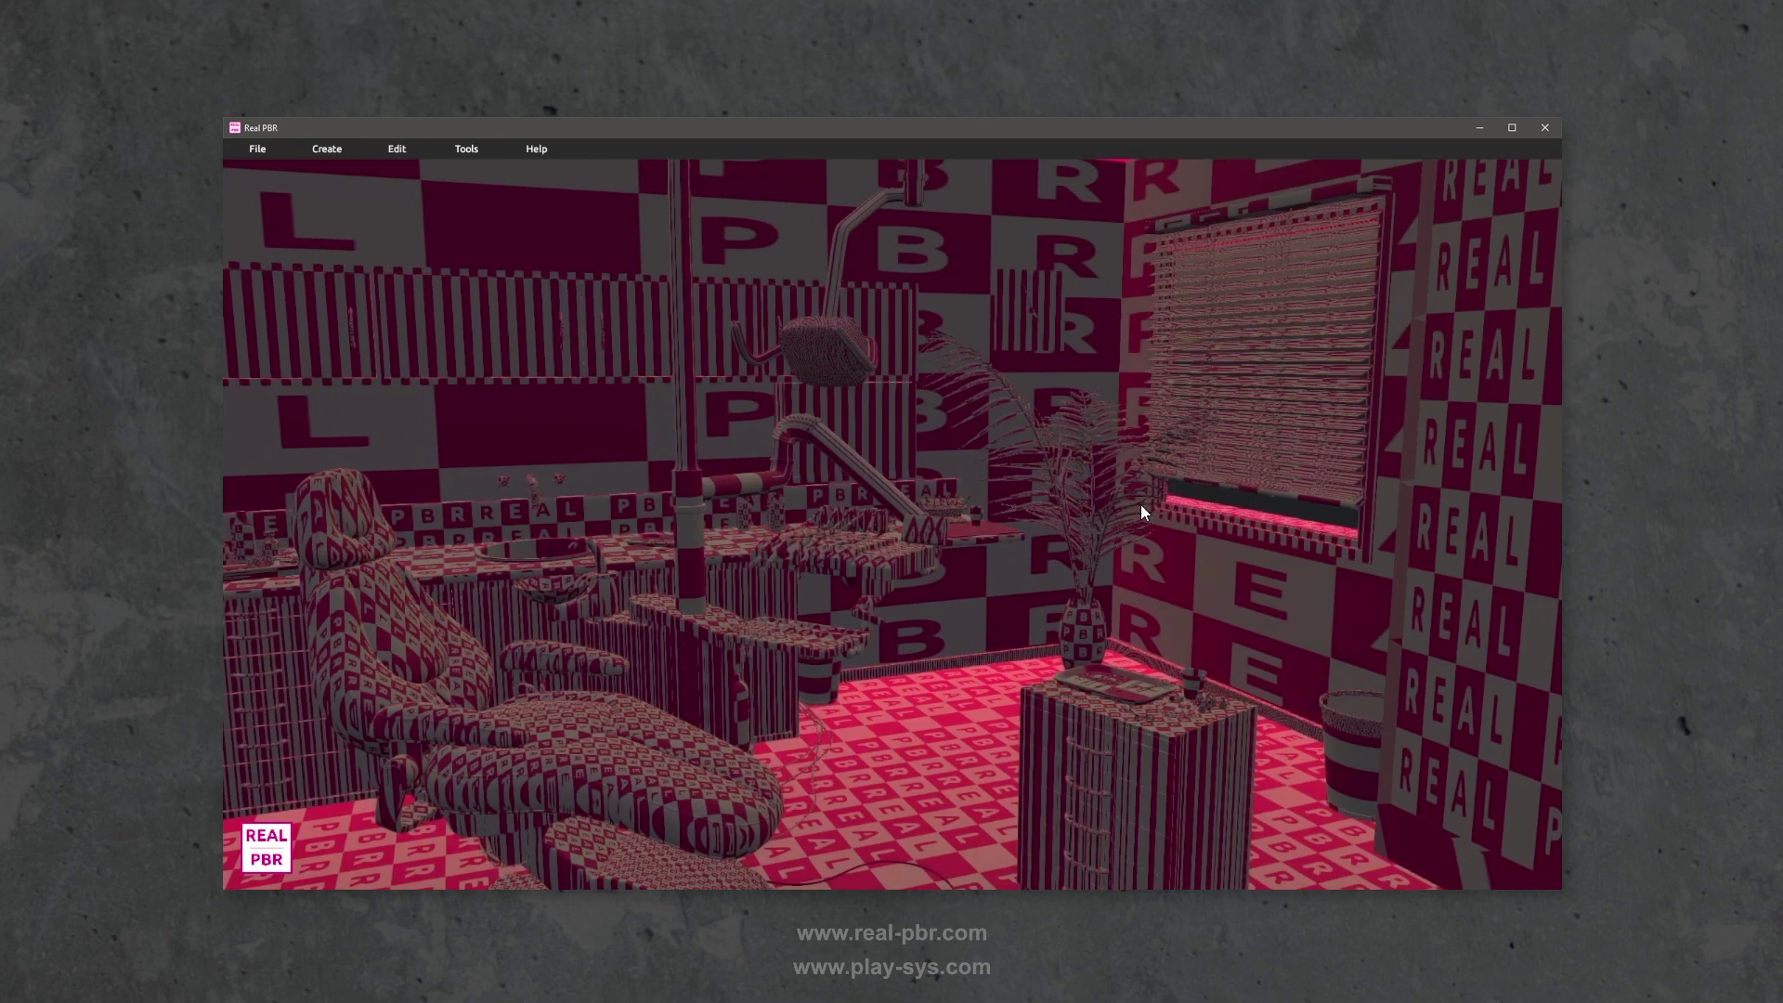
{"action": "middle_click_drag", "start_coordinate": [1190, 533], "coordinate": [1137, 527]}
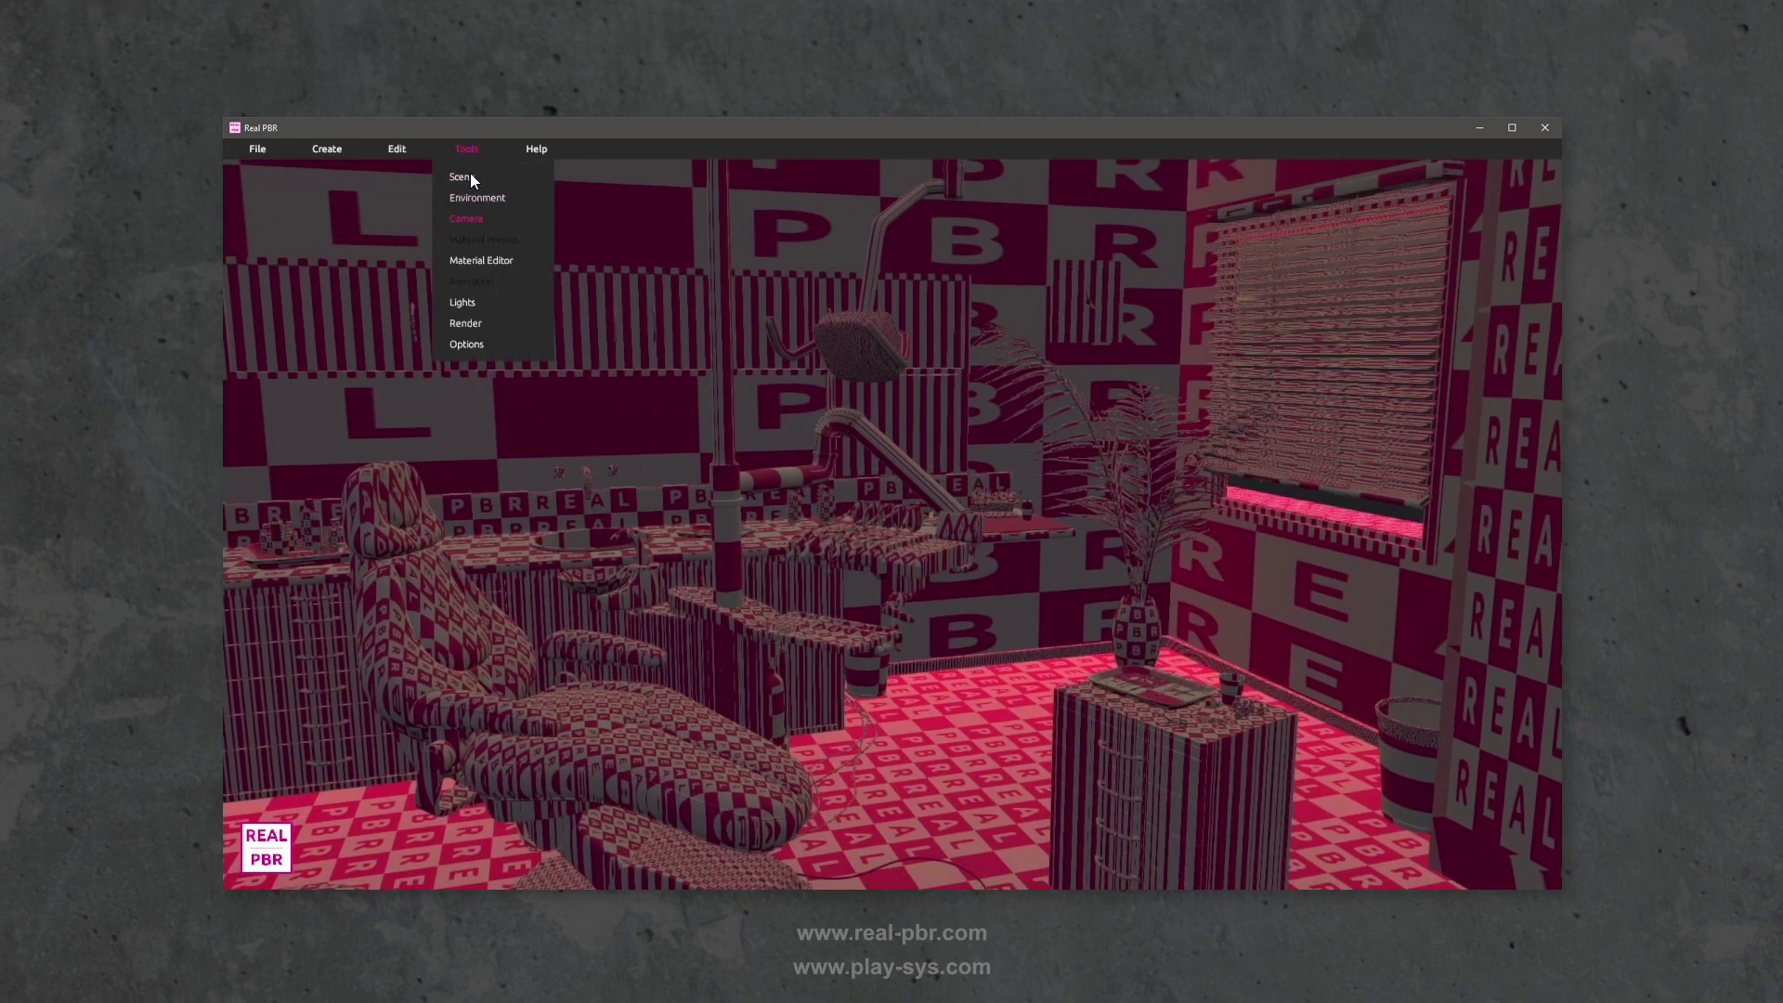
- Show the scene structure, then hide the Poltrona group and make it visible again
{"action": "left_click", "coordinate": [464, 177]}
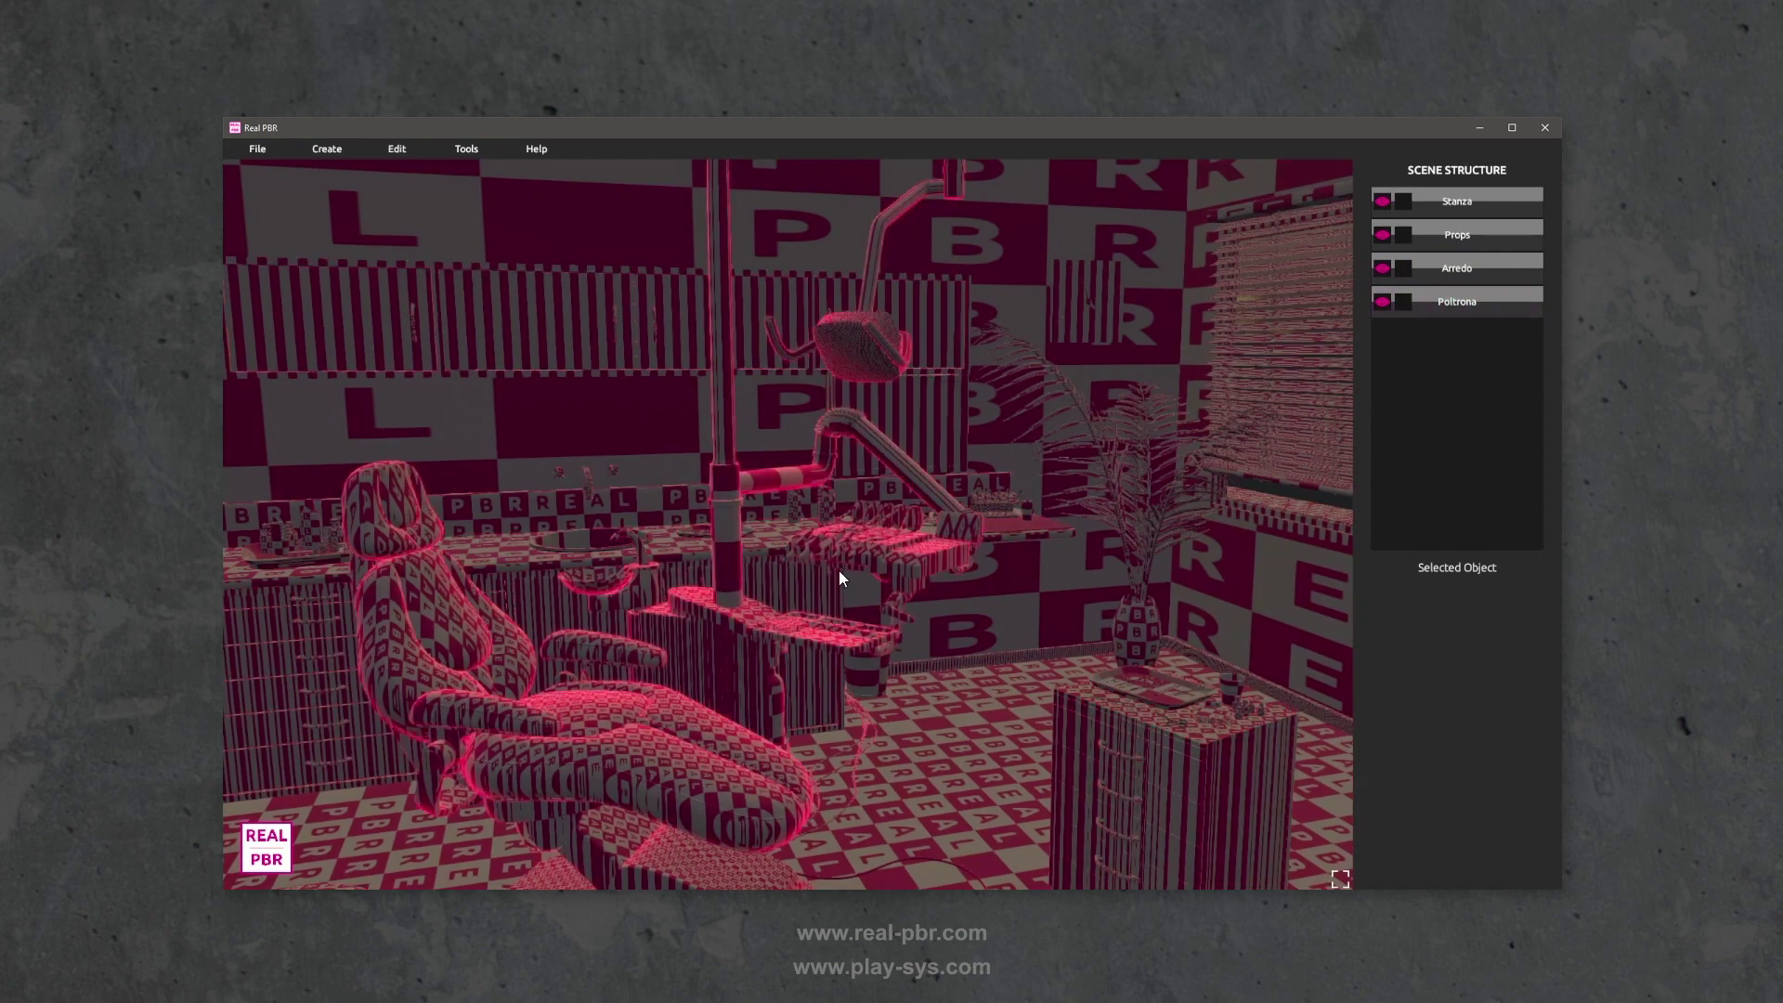
{"action": "middle_click_drag", "start_coordinate": [973, 645], "coordinate": [1035, 578]}
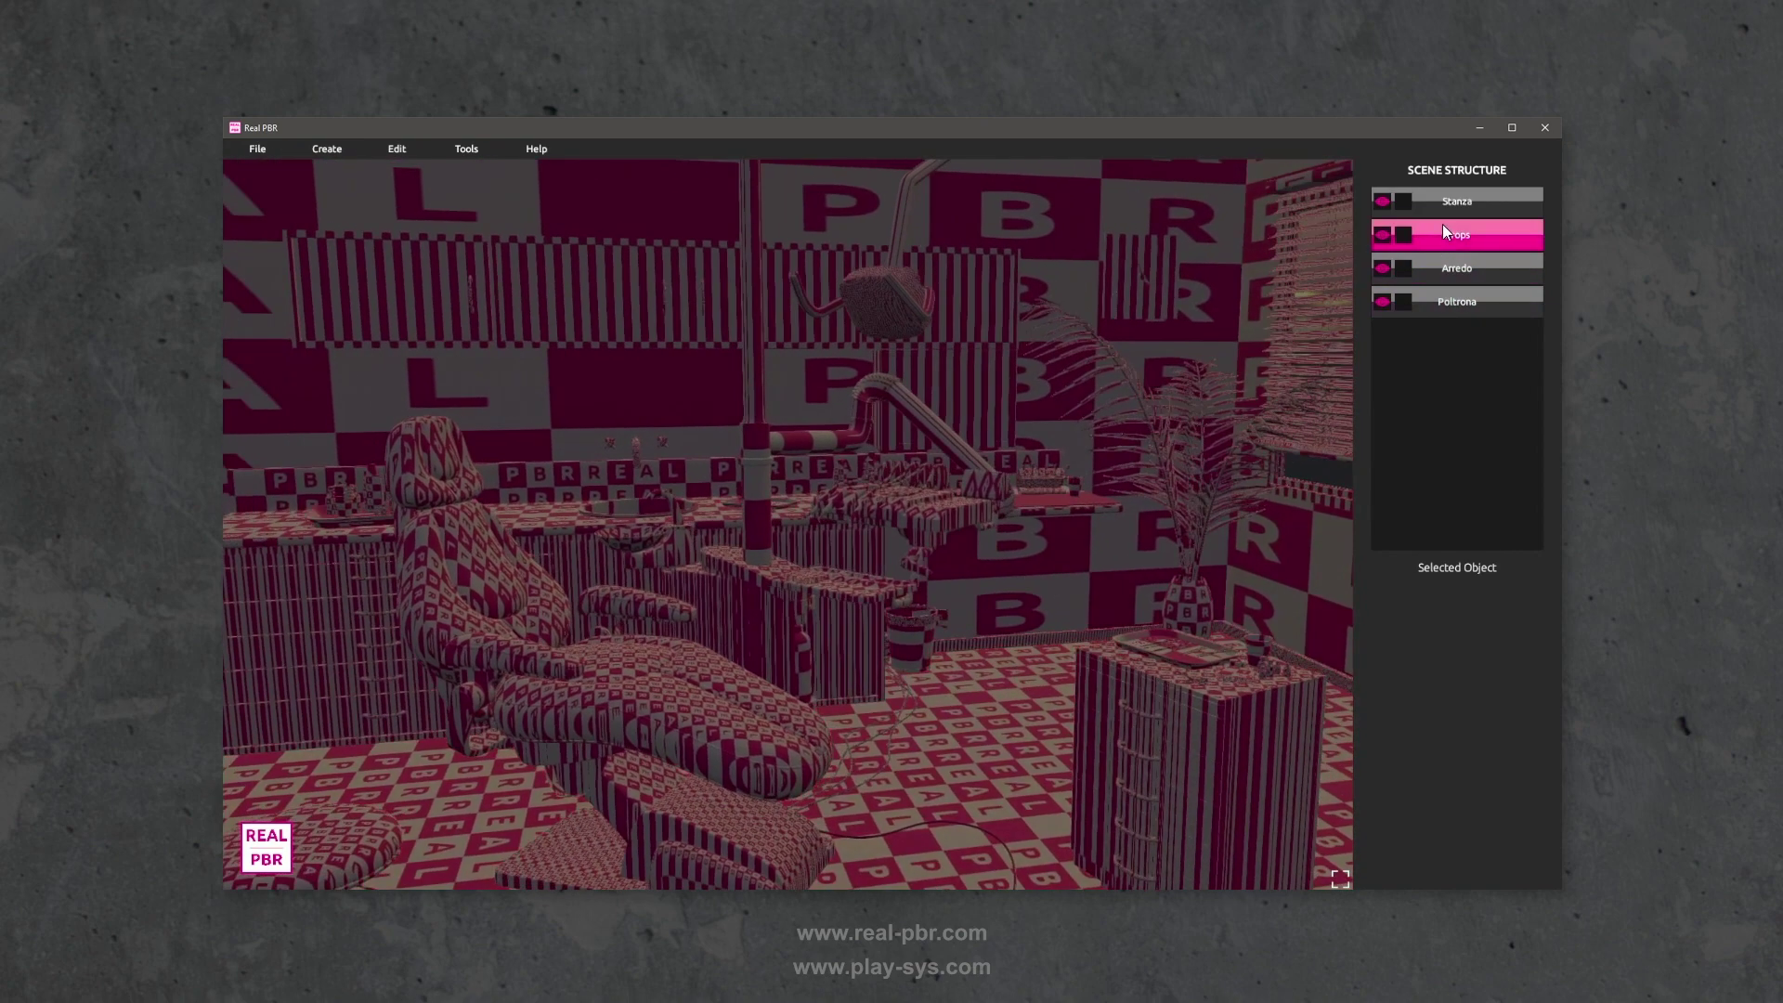
{"action": "left_click", "coordinate": [1382, 302]}
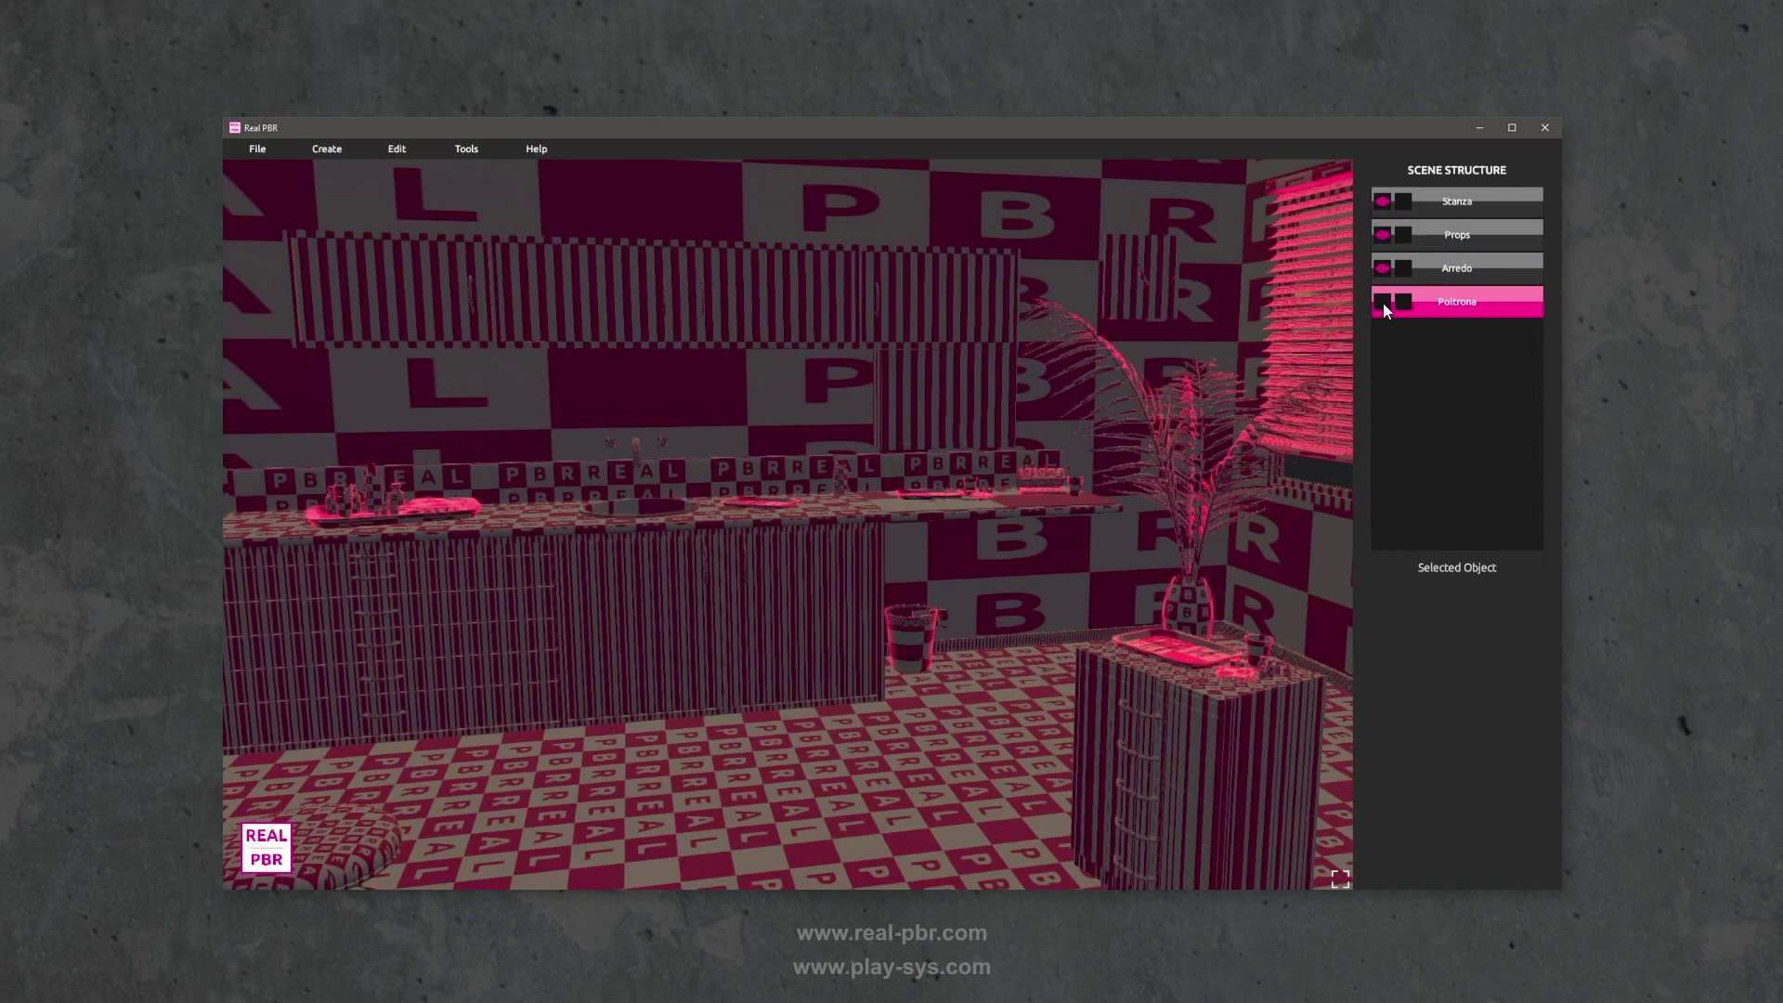
{"action": "left_click", "coordinate": [1382, 301]}
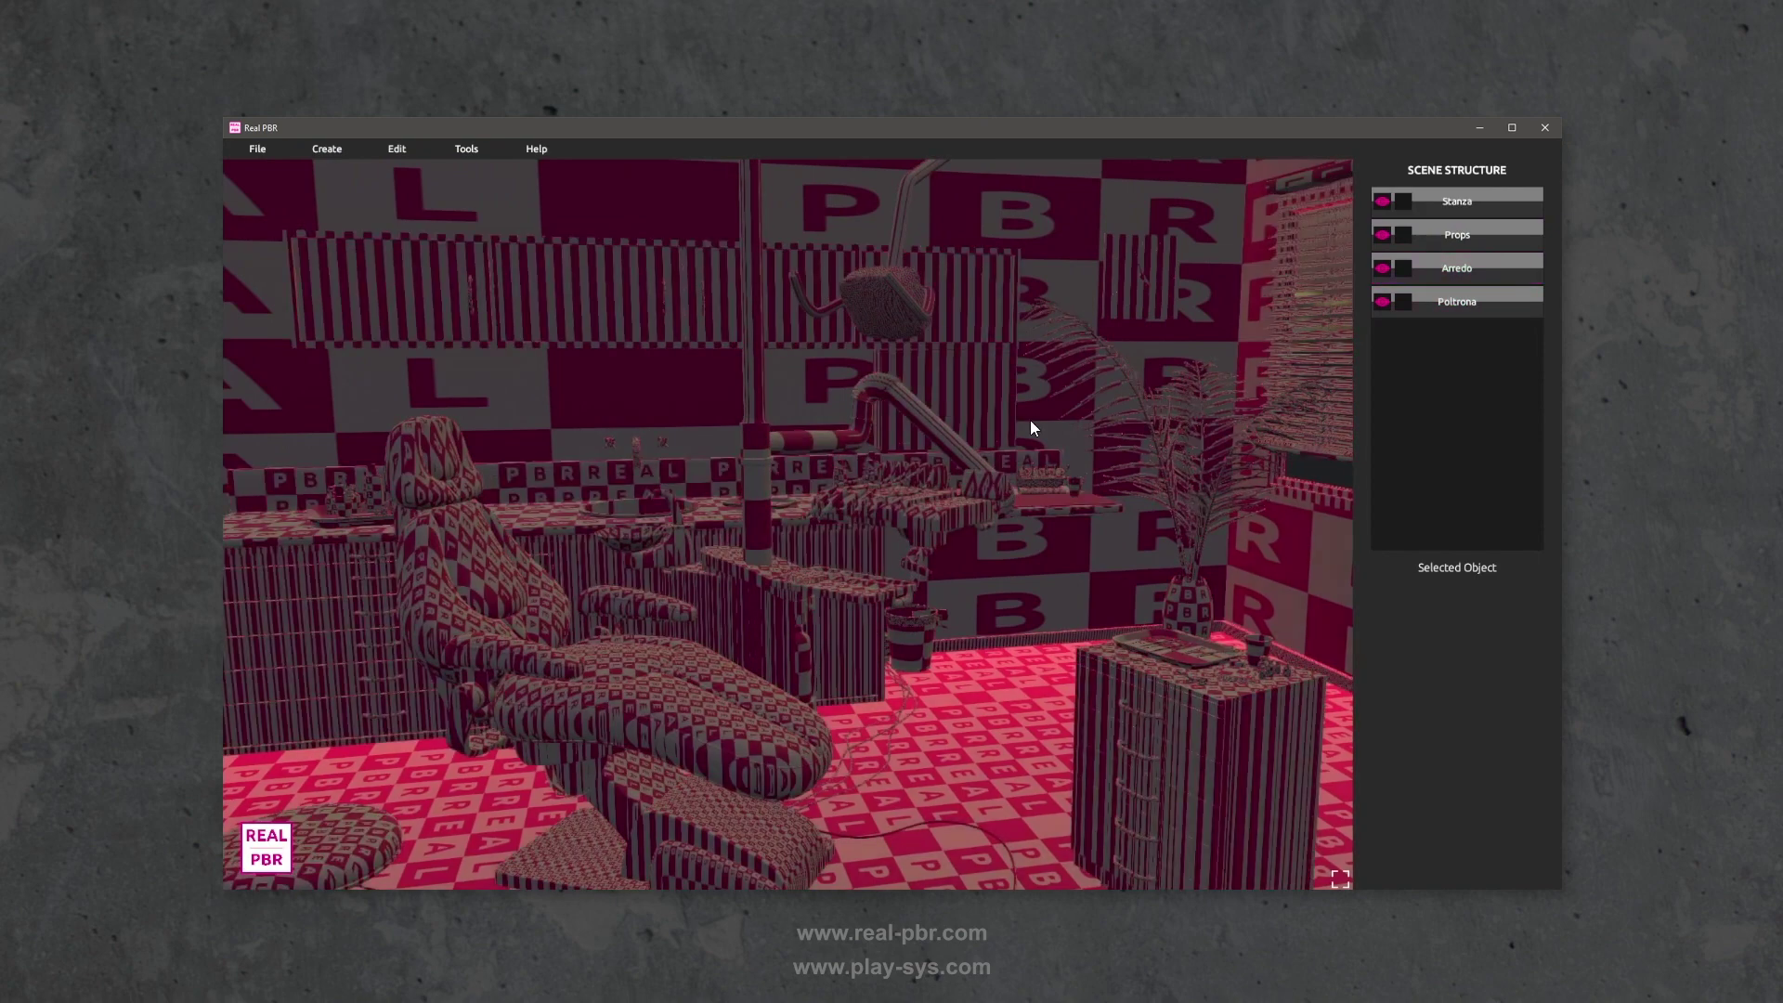
- Load the dental chair's material into the Material Editor and add a new material slot
{"action": "left_click_drag", "start_coordinate": [1029, 419], "coordinate": [908, 388]}
{"action": "left_click", "coordinate": [465, 149]}
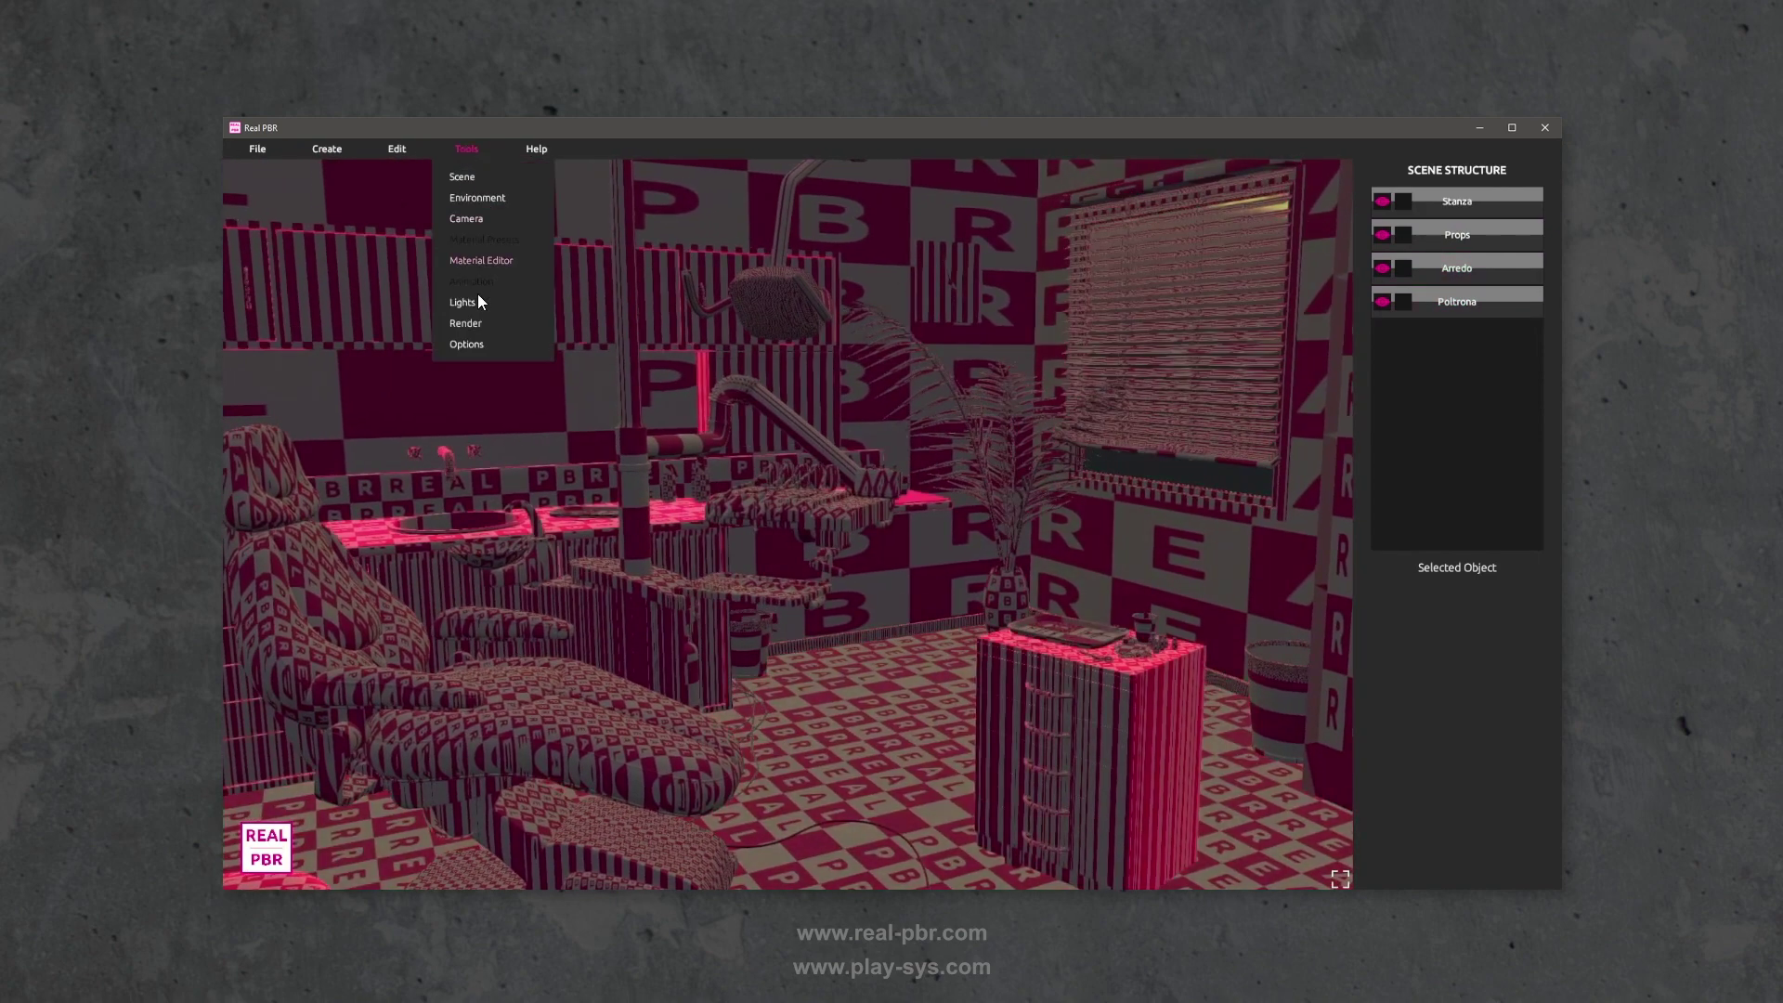
{"action": "left_click", "coordinate": [481, 262]}
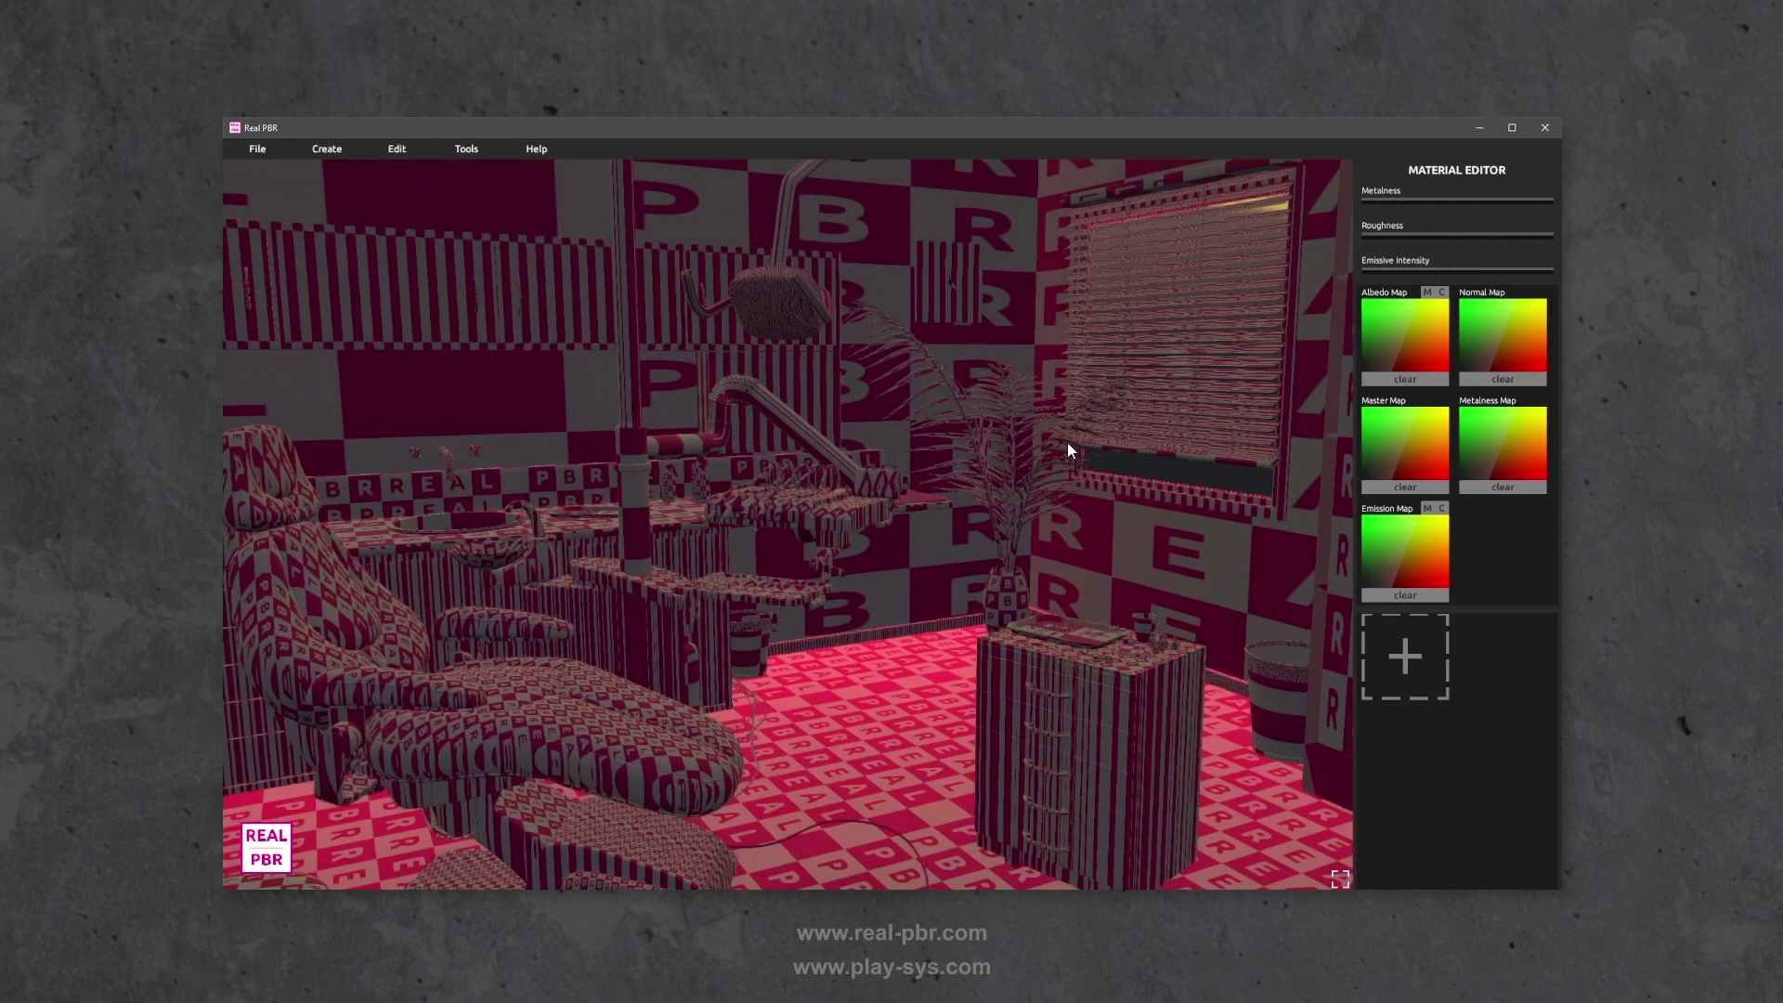
{"action": "left_click_drag", "start_coordinate": [880, 668], "coordinate": [877, 605]}
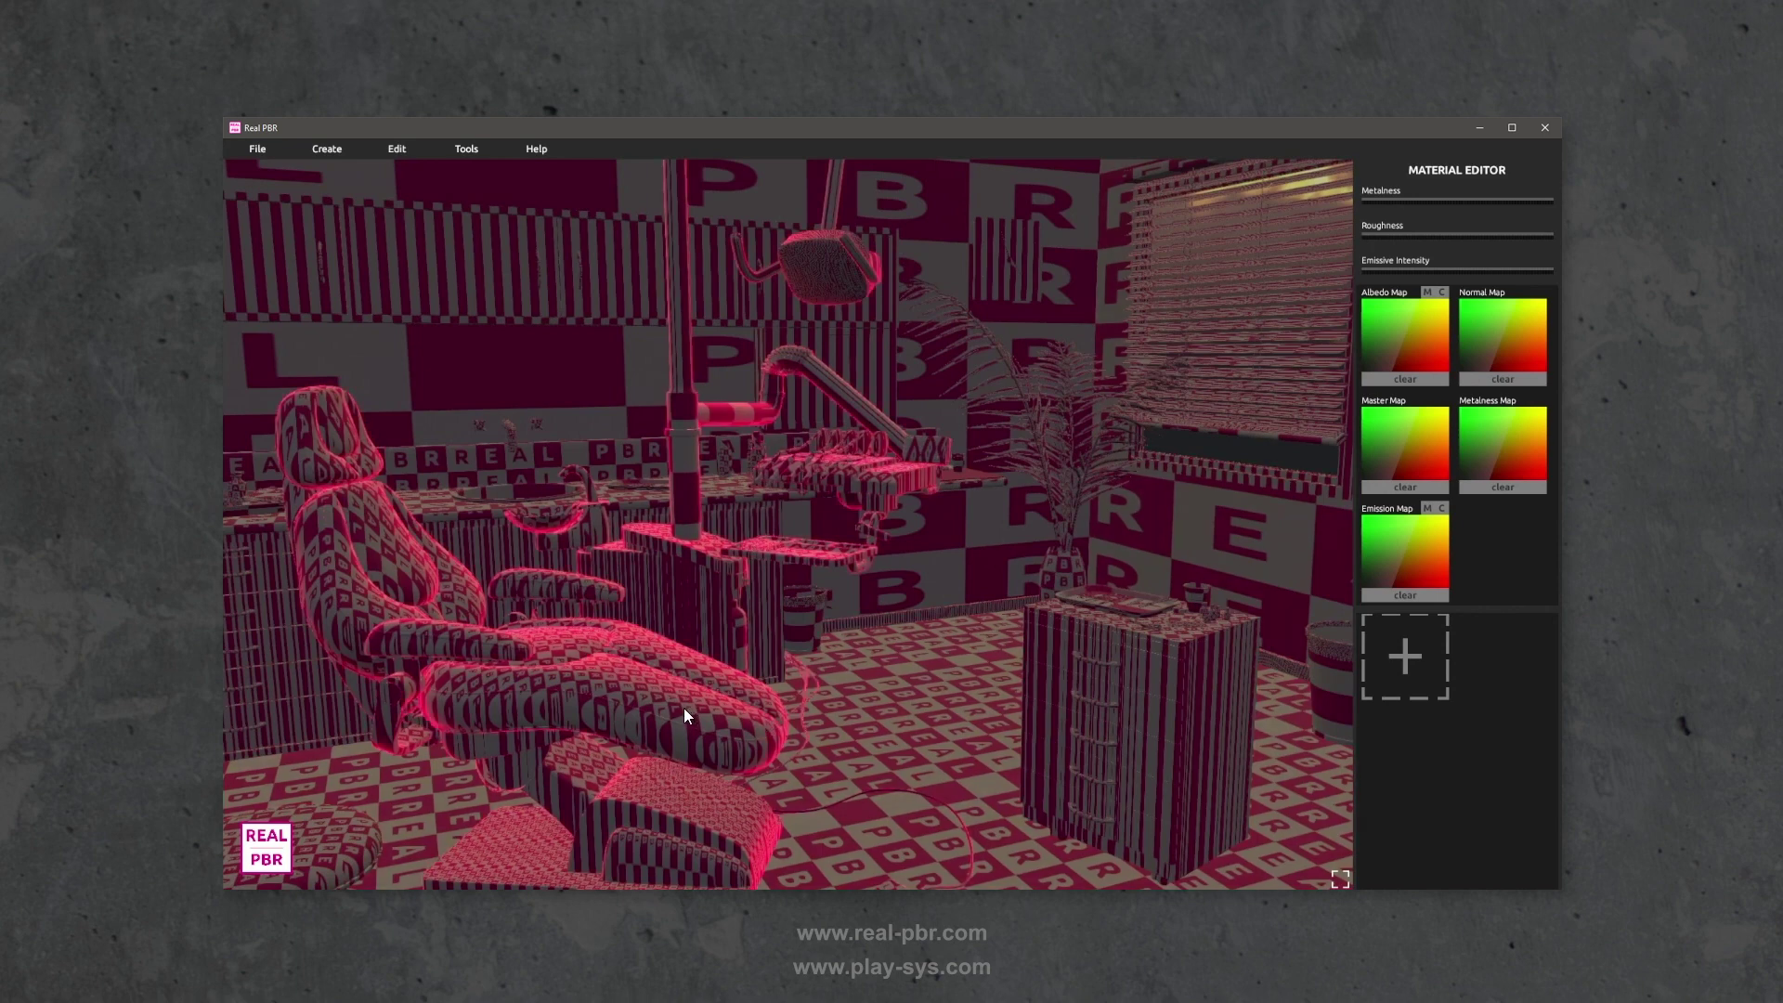
{"action": "left_click", "coordinate": [683, 707]}
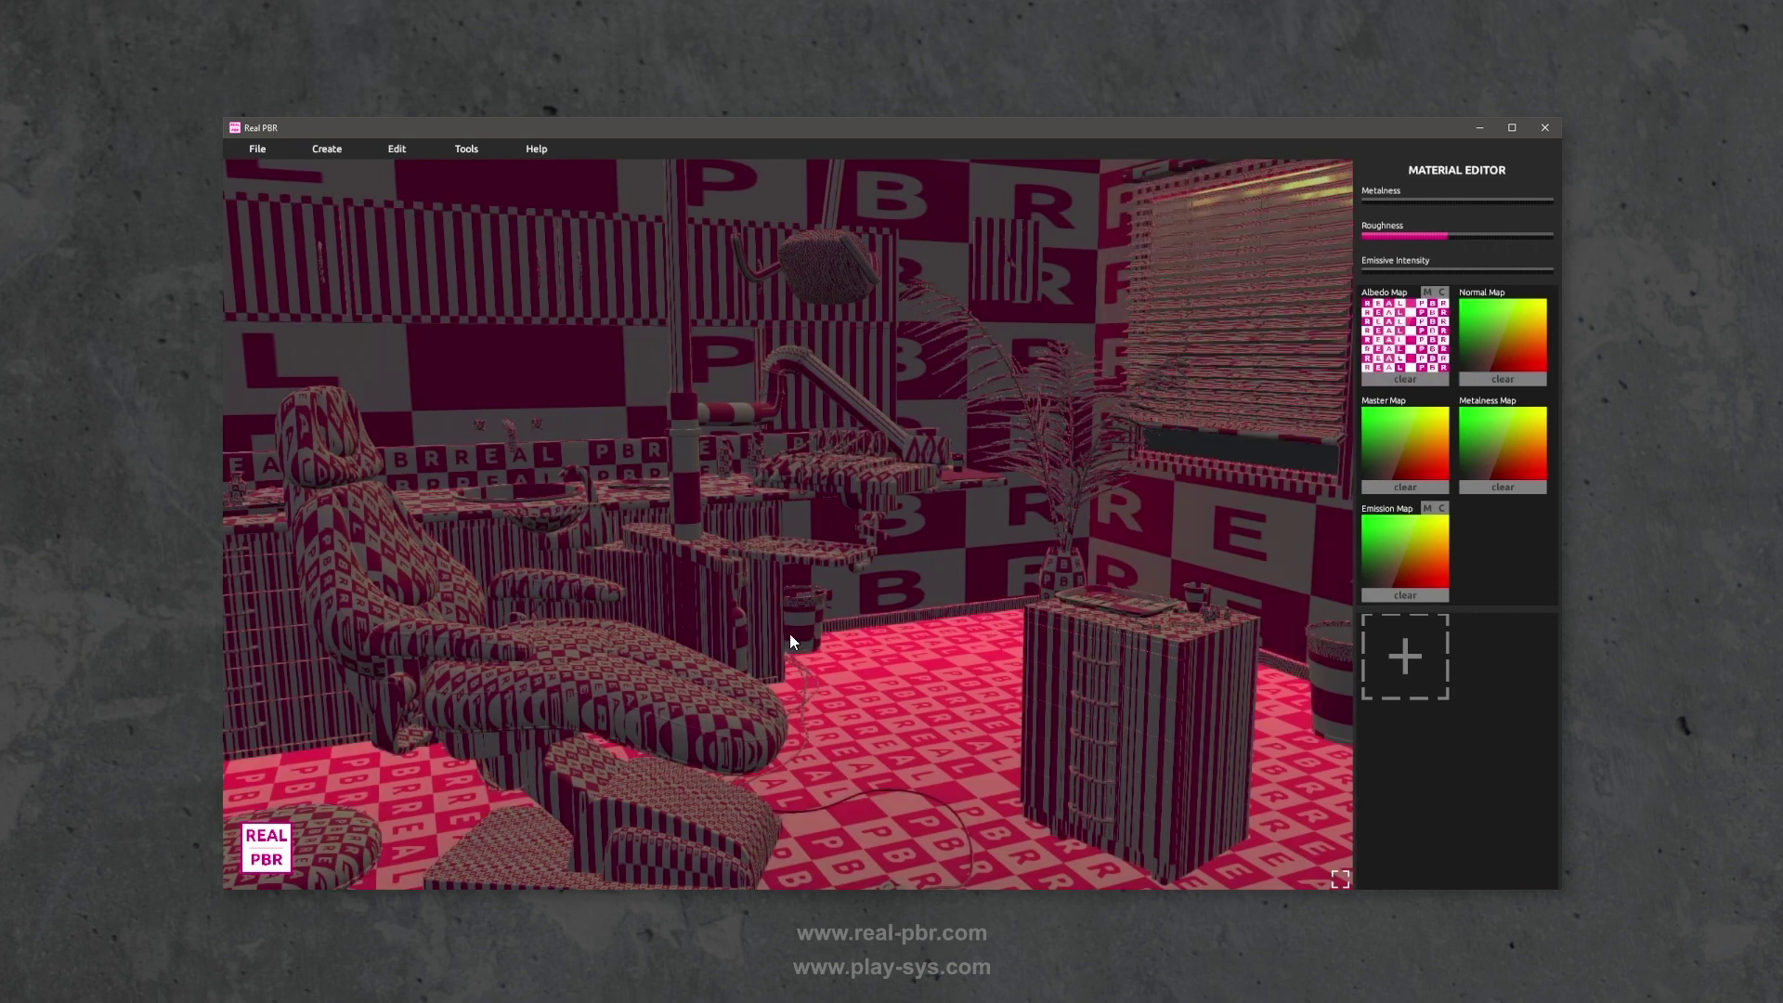
{"action": "left_click", "coordinate": [1403, 657]}
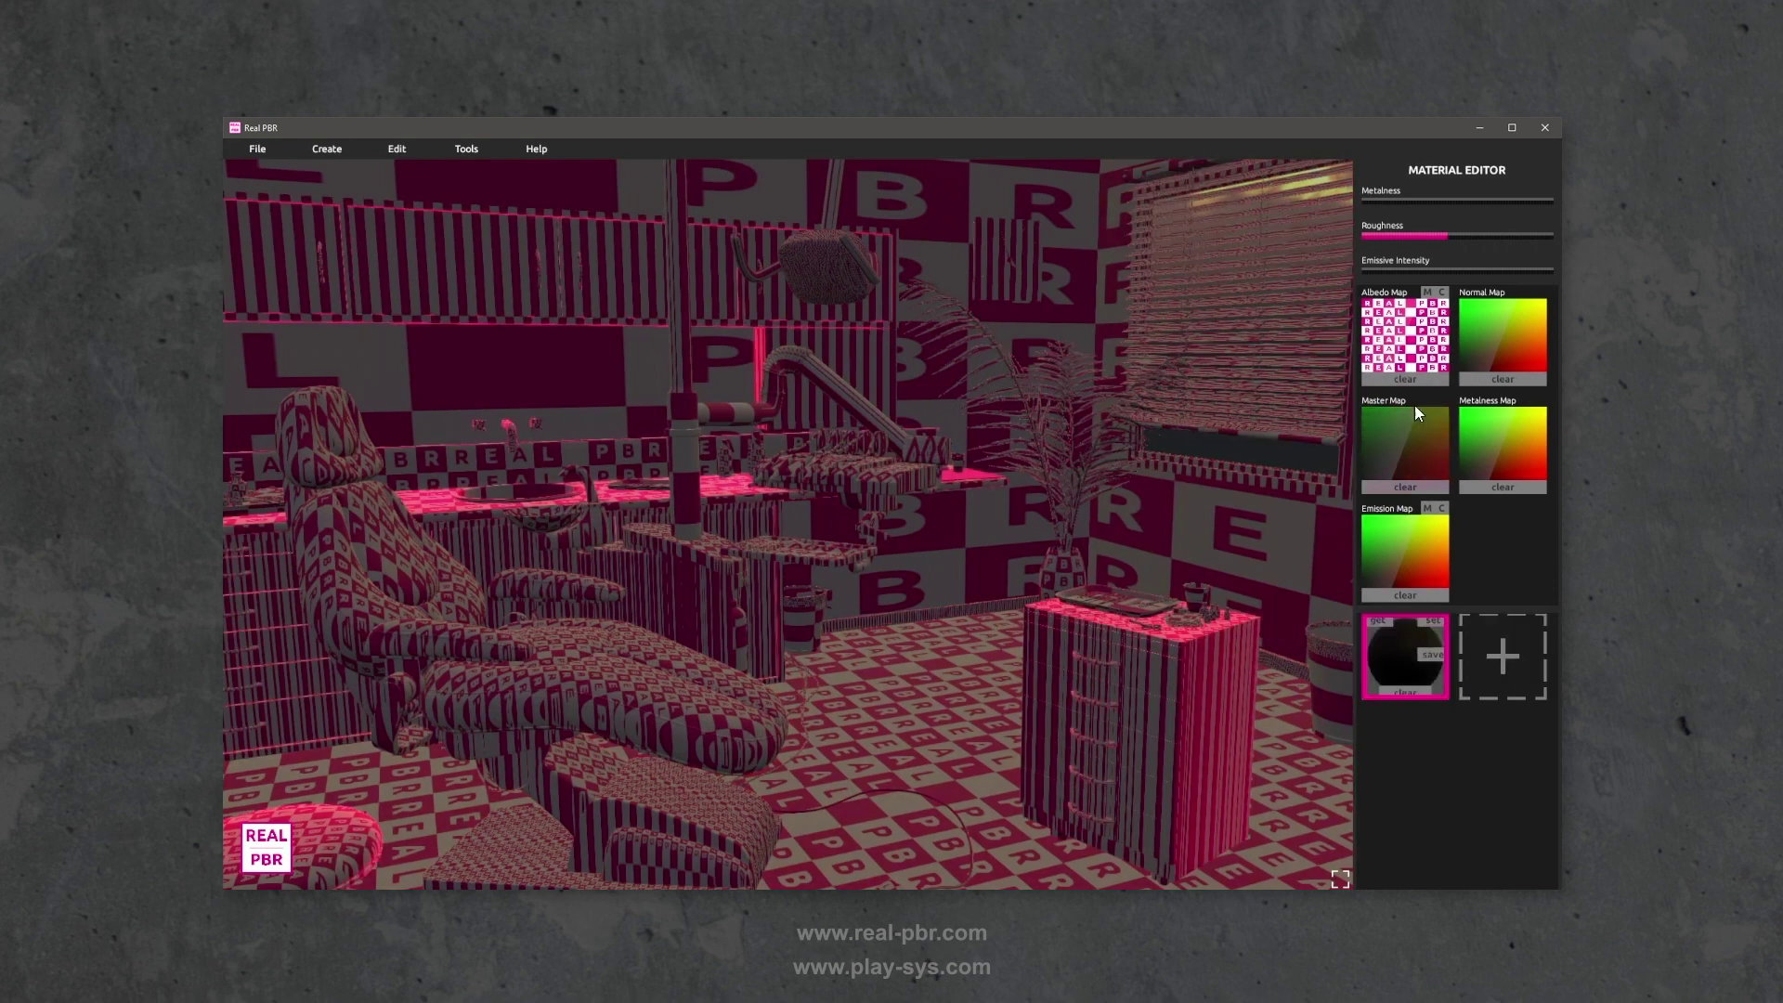
- Clear the dental chair material's albedo map and use a plain near-white albedo colour instead
{"action": "left_click", "coordinate": [1406, 382]}
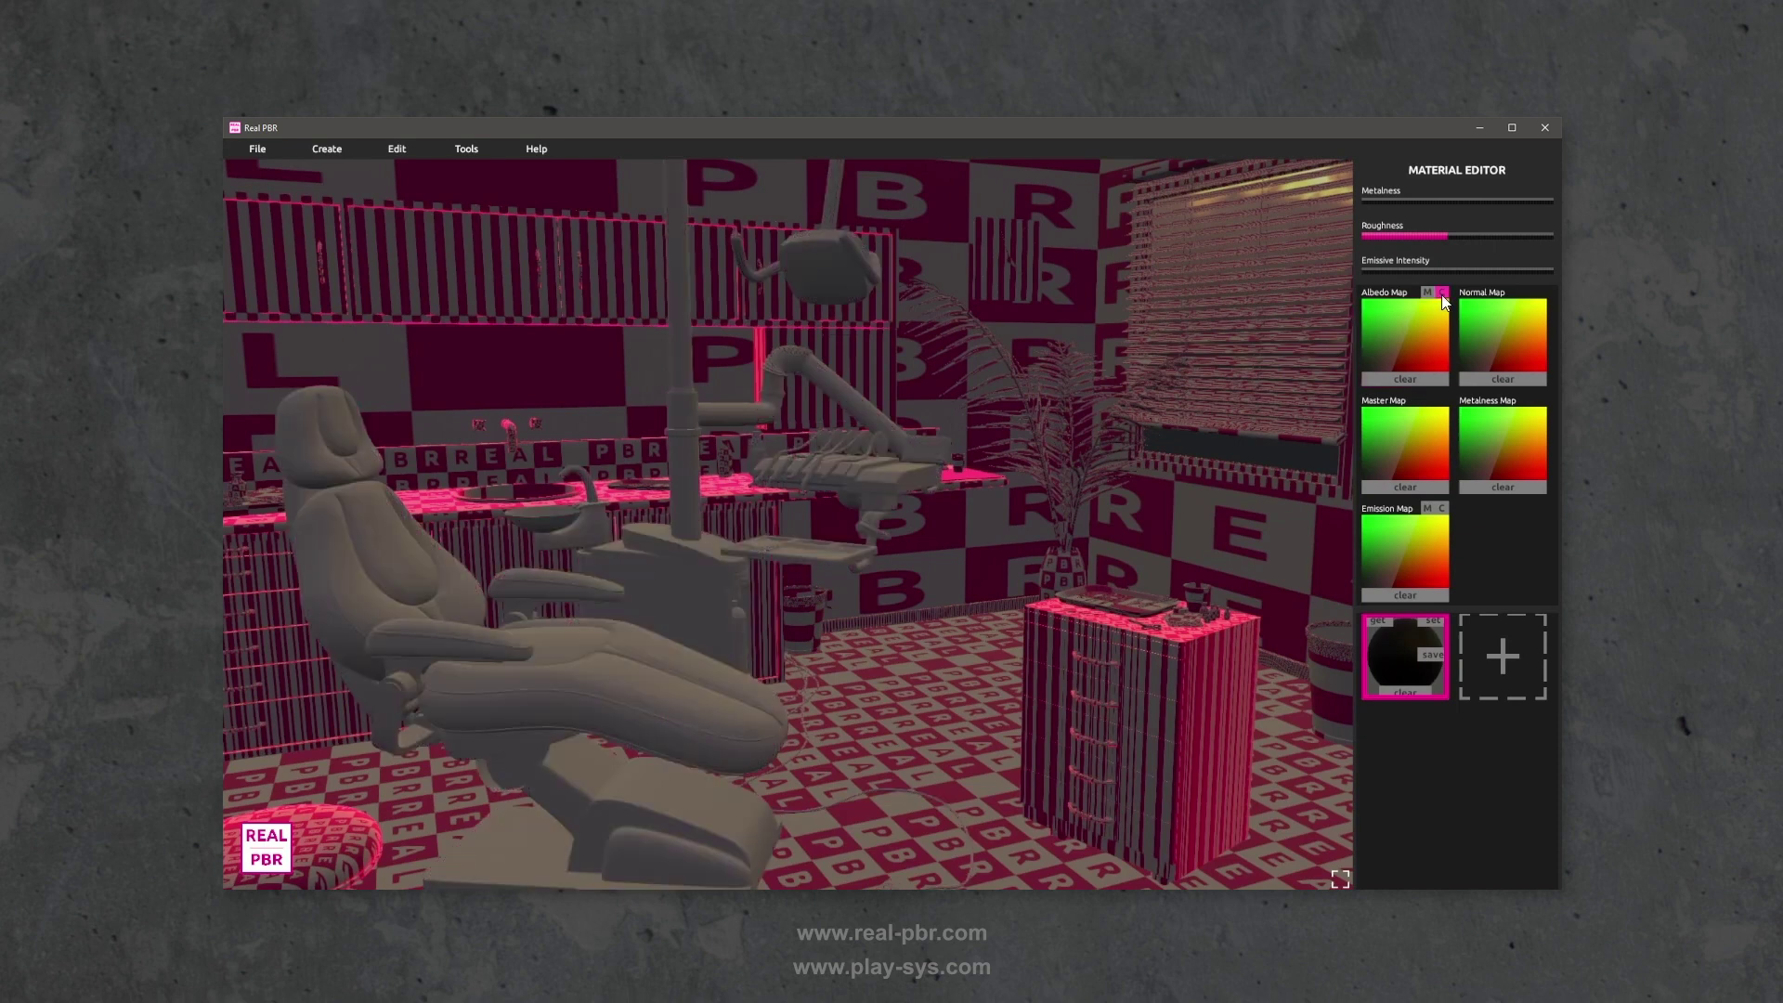
{"action": "left_click", "coordinate": [1435, 324]}
{"action": "left_click", "coordinate": [1367, 304]}
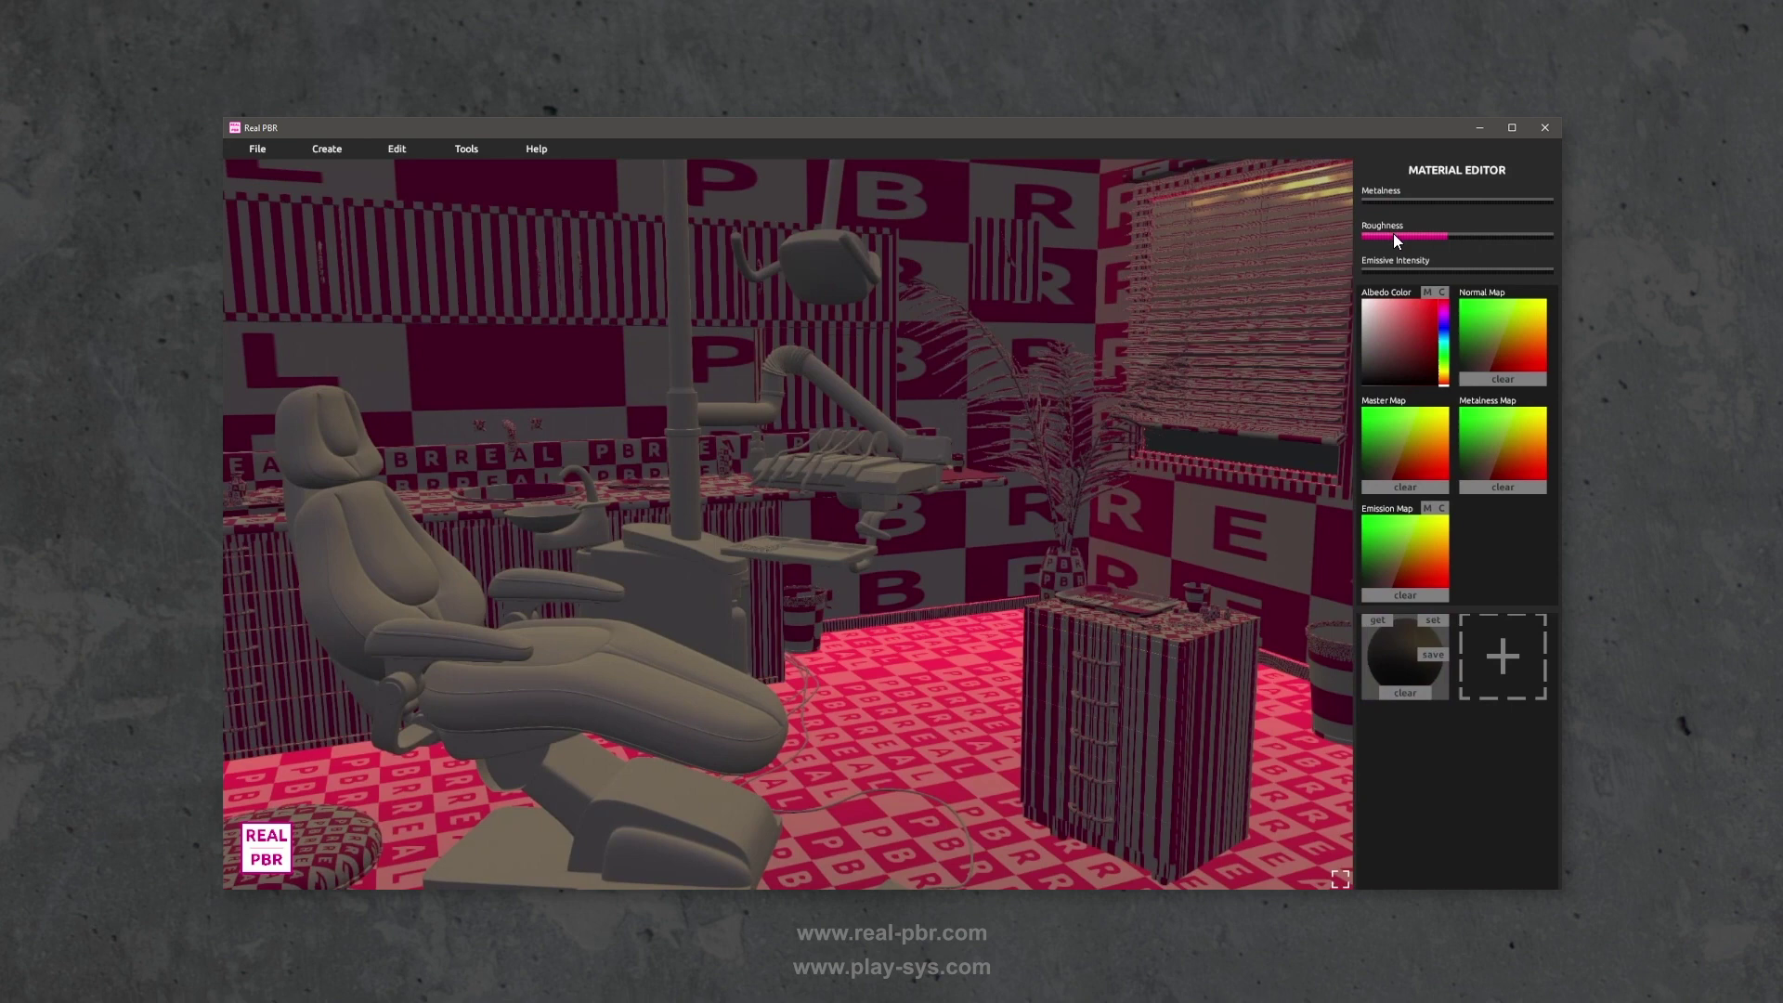
{"action": "left_click_drag", "start_coordinate": [1400, 237], "coordinate": [1391, 236]}
- Apply the plain chair material to the cabinets, floor, walls, window blinds, plant and remaining room objects
{"action": "left_click", "coordinate": [1129, 657]}
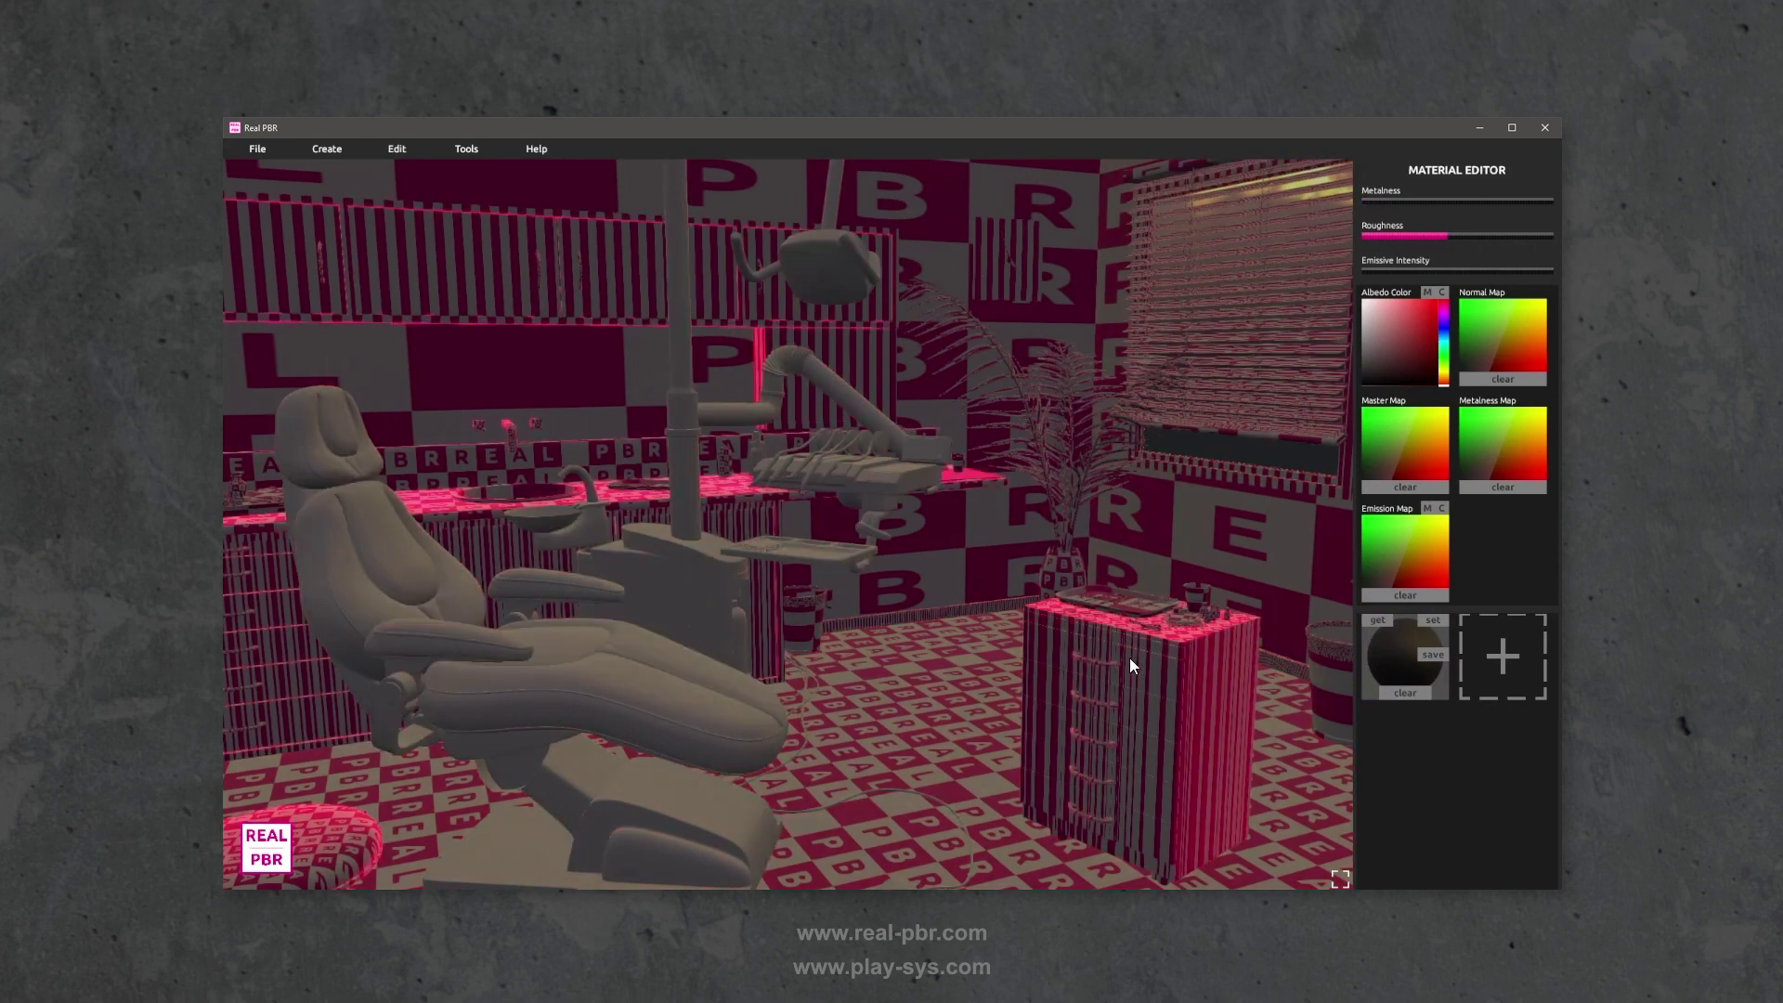
{"action": "left_click", "coordinate": [1442, 620]}
{"action": "left_click", "coordinate": [1317, 572]}
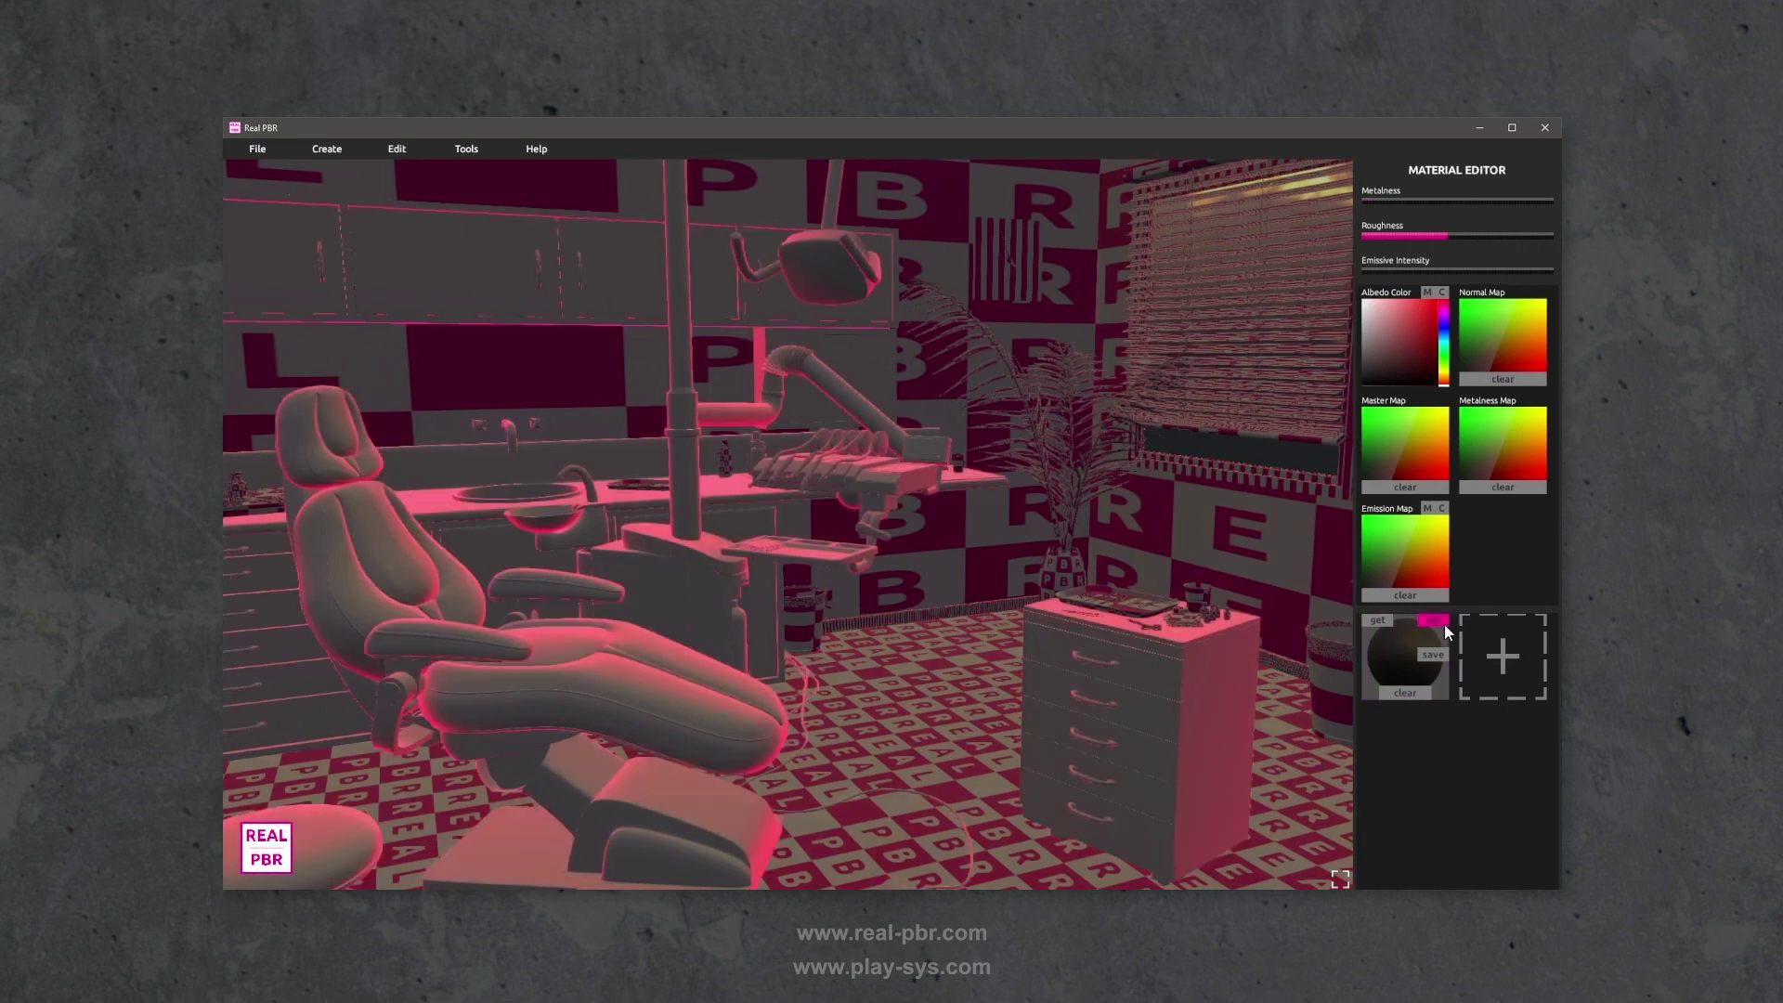
{"action": "left_click", "coordinate": [1444, 623]}
{"action": "left_click", "coordinate": [1435, 620]}
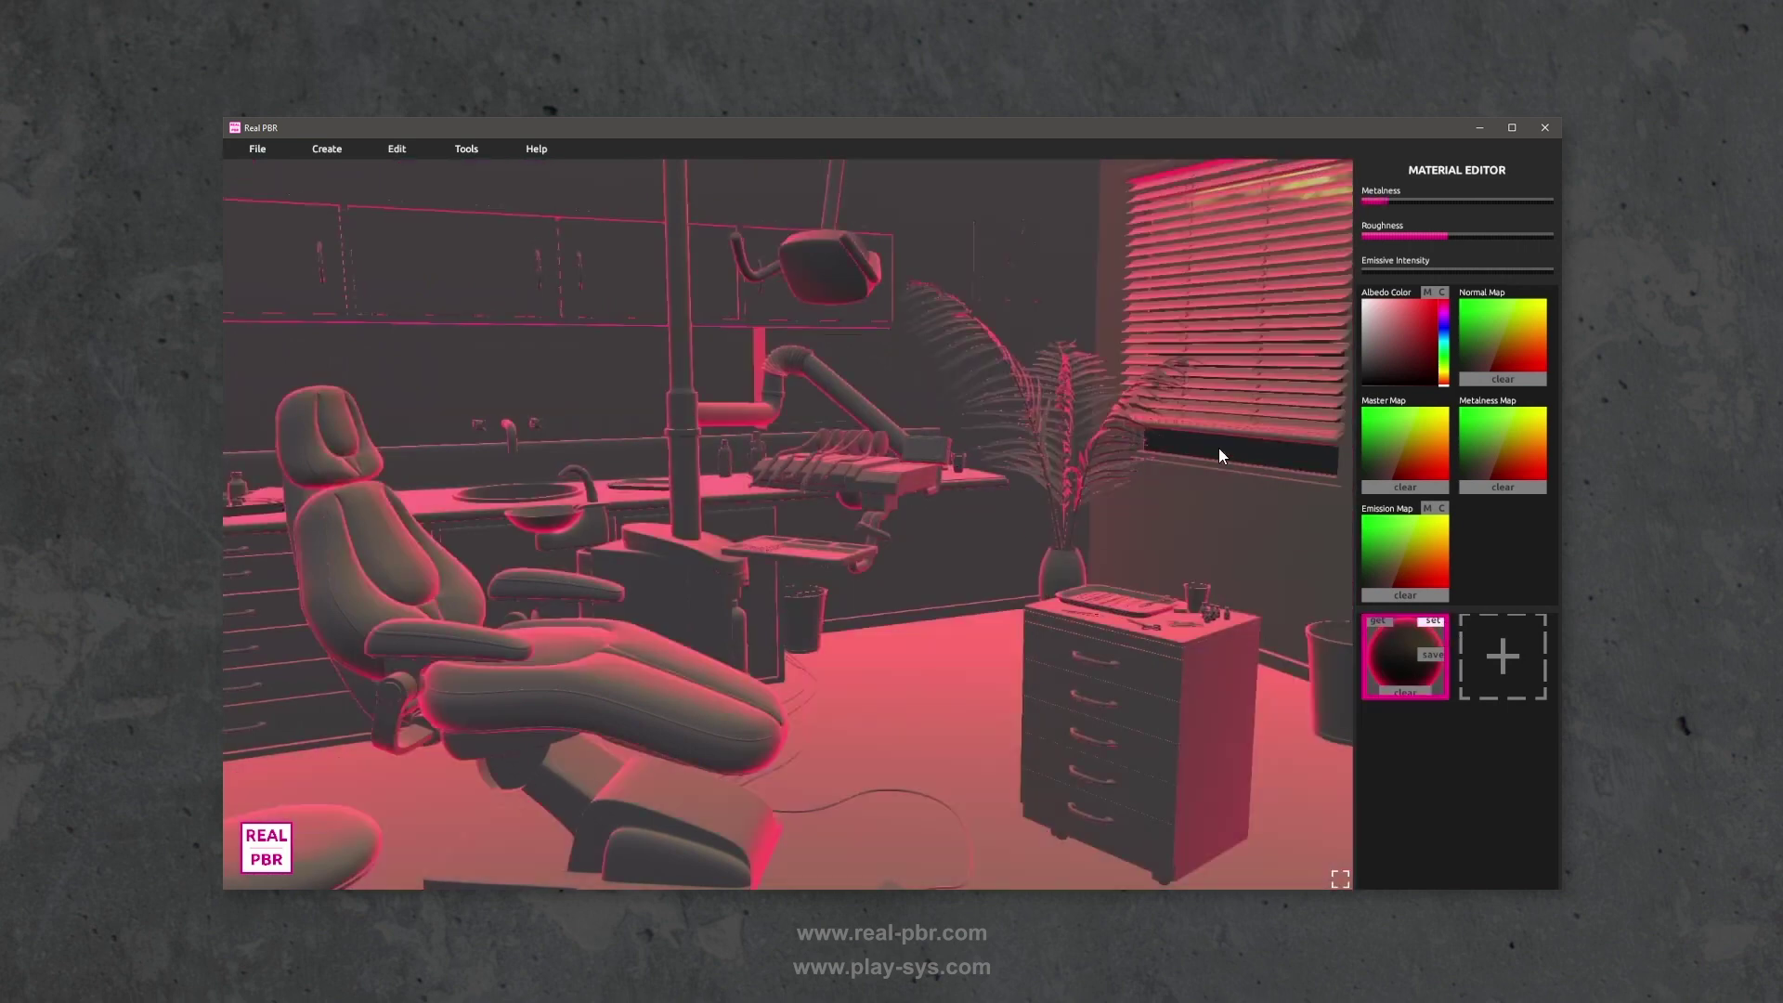
- Preview the scene under Environment Map 02 from outside and inside the room, and restore Environment Map 01
{"action": "mouse_move", "coordinate": [873, 632]}
{"action": "middle_mouse_down"}
{"action": "mouse_move", "coordinate": [837, 644]}
{"action": "mouse_move", "coordinate": [862, 652]}
{"action": "middle_mouse_up"}
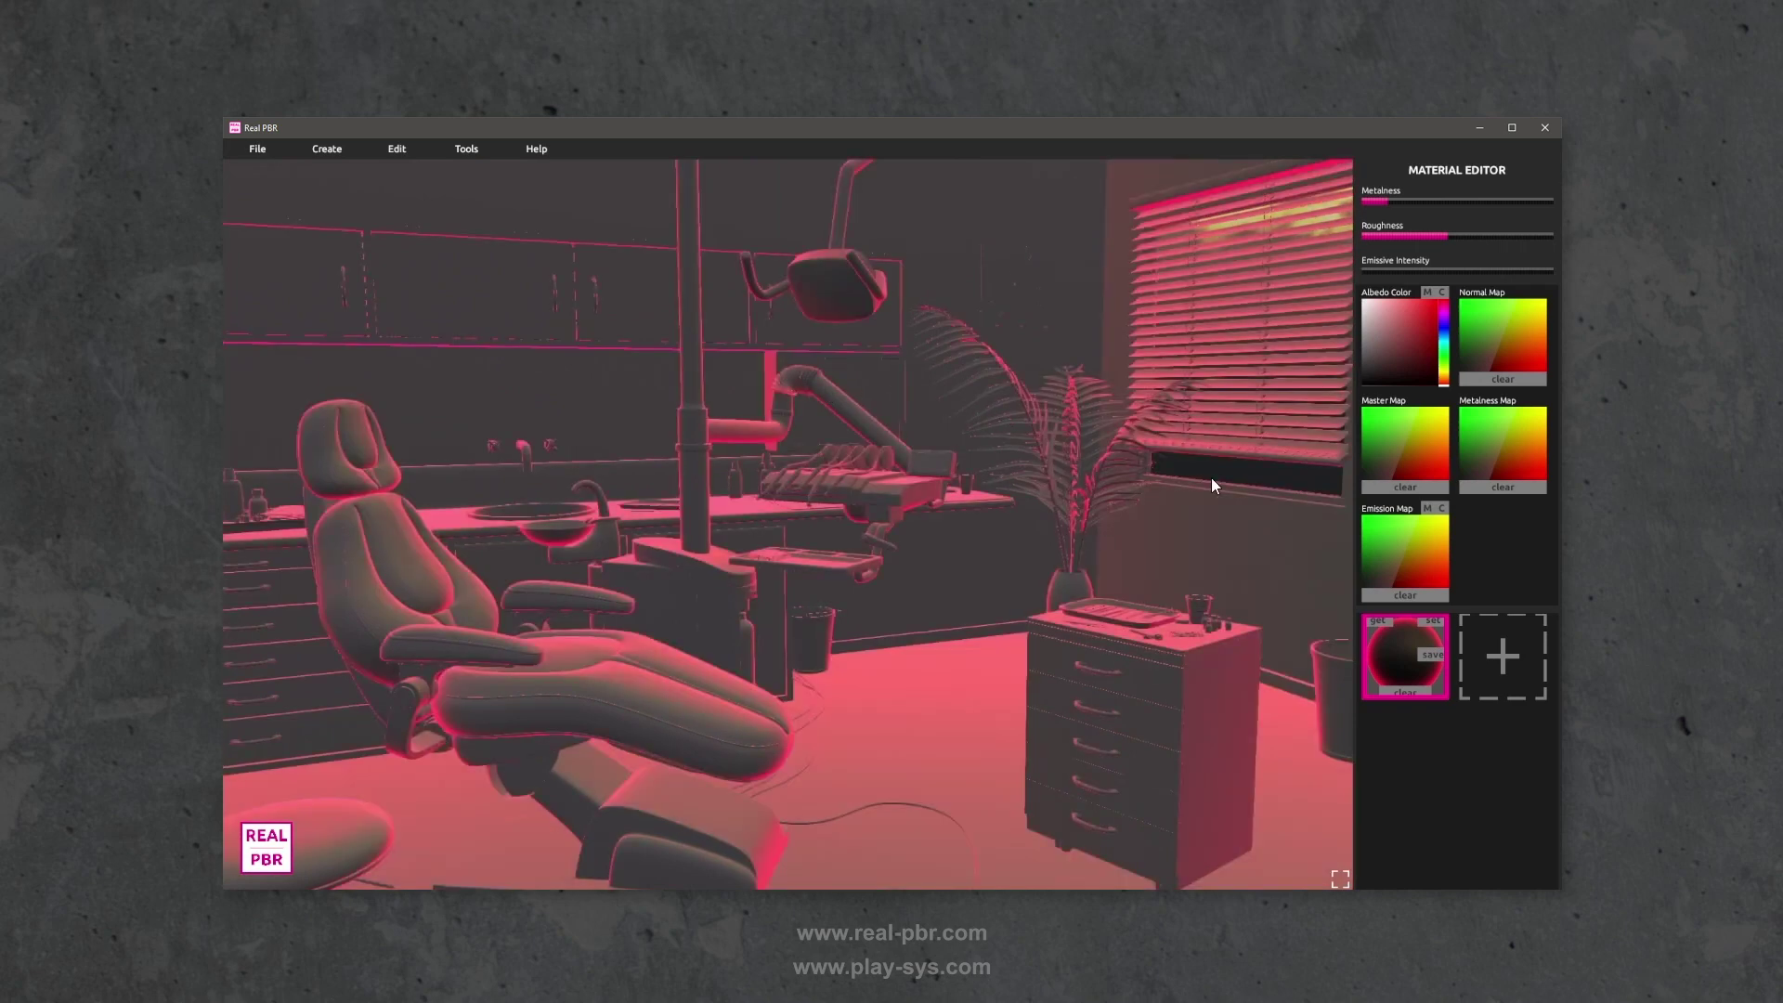
{"action": "left_click_drag", "start_coordinate": [1211, 477], "coordinate": [976, 809]}
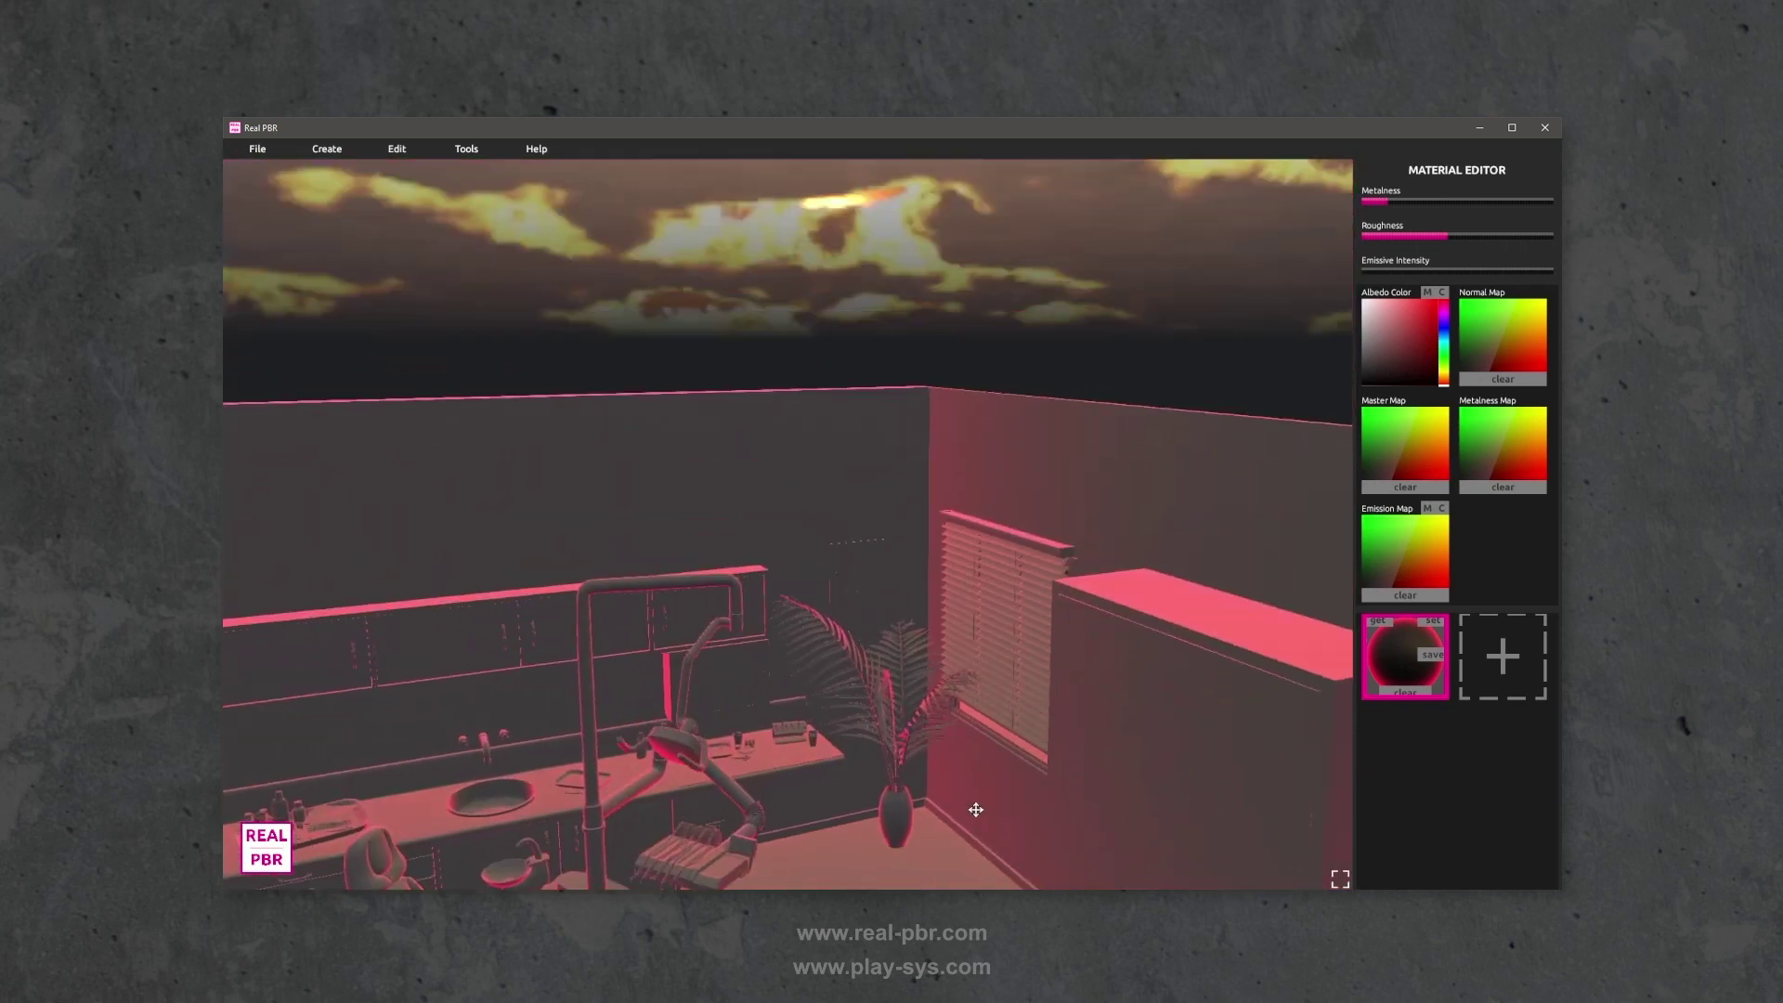
{"action": "left_click", "coordinate": [466, 148]}
{"action": "left_click", "coordinate": [483, 198]}
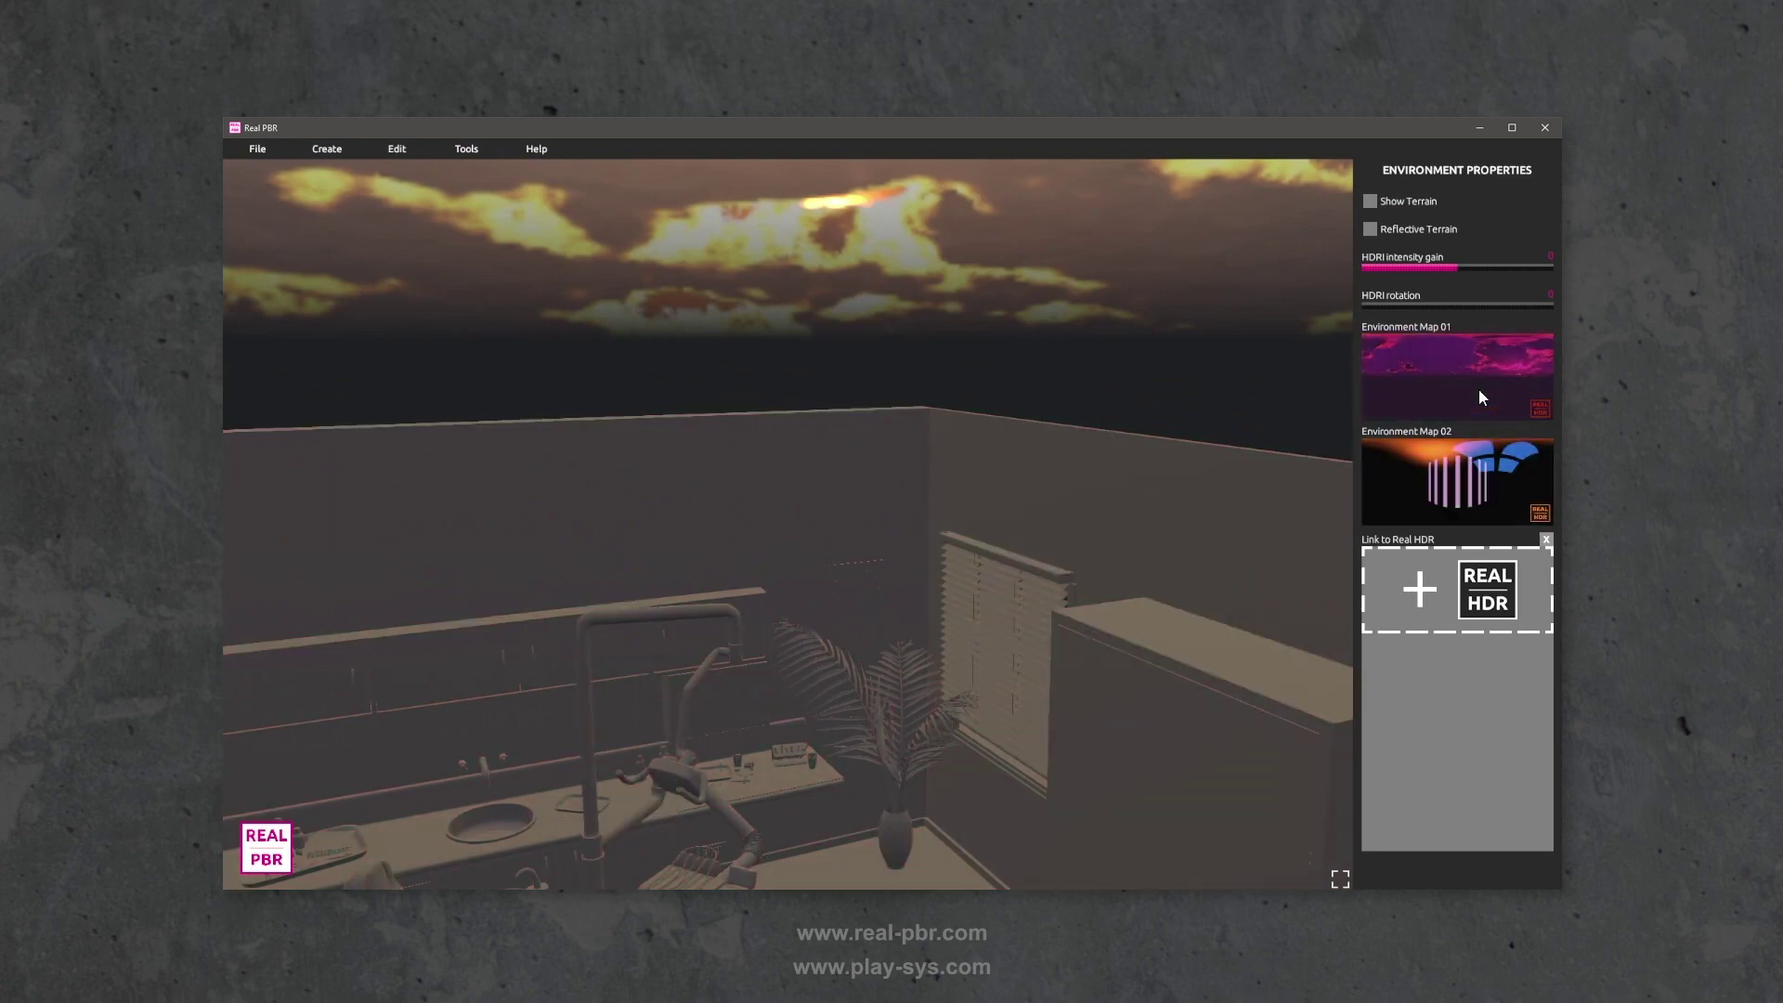
{"action": "left_click", "coordinate": [1391, 484]}
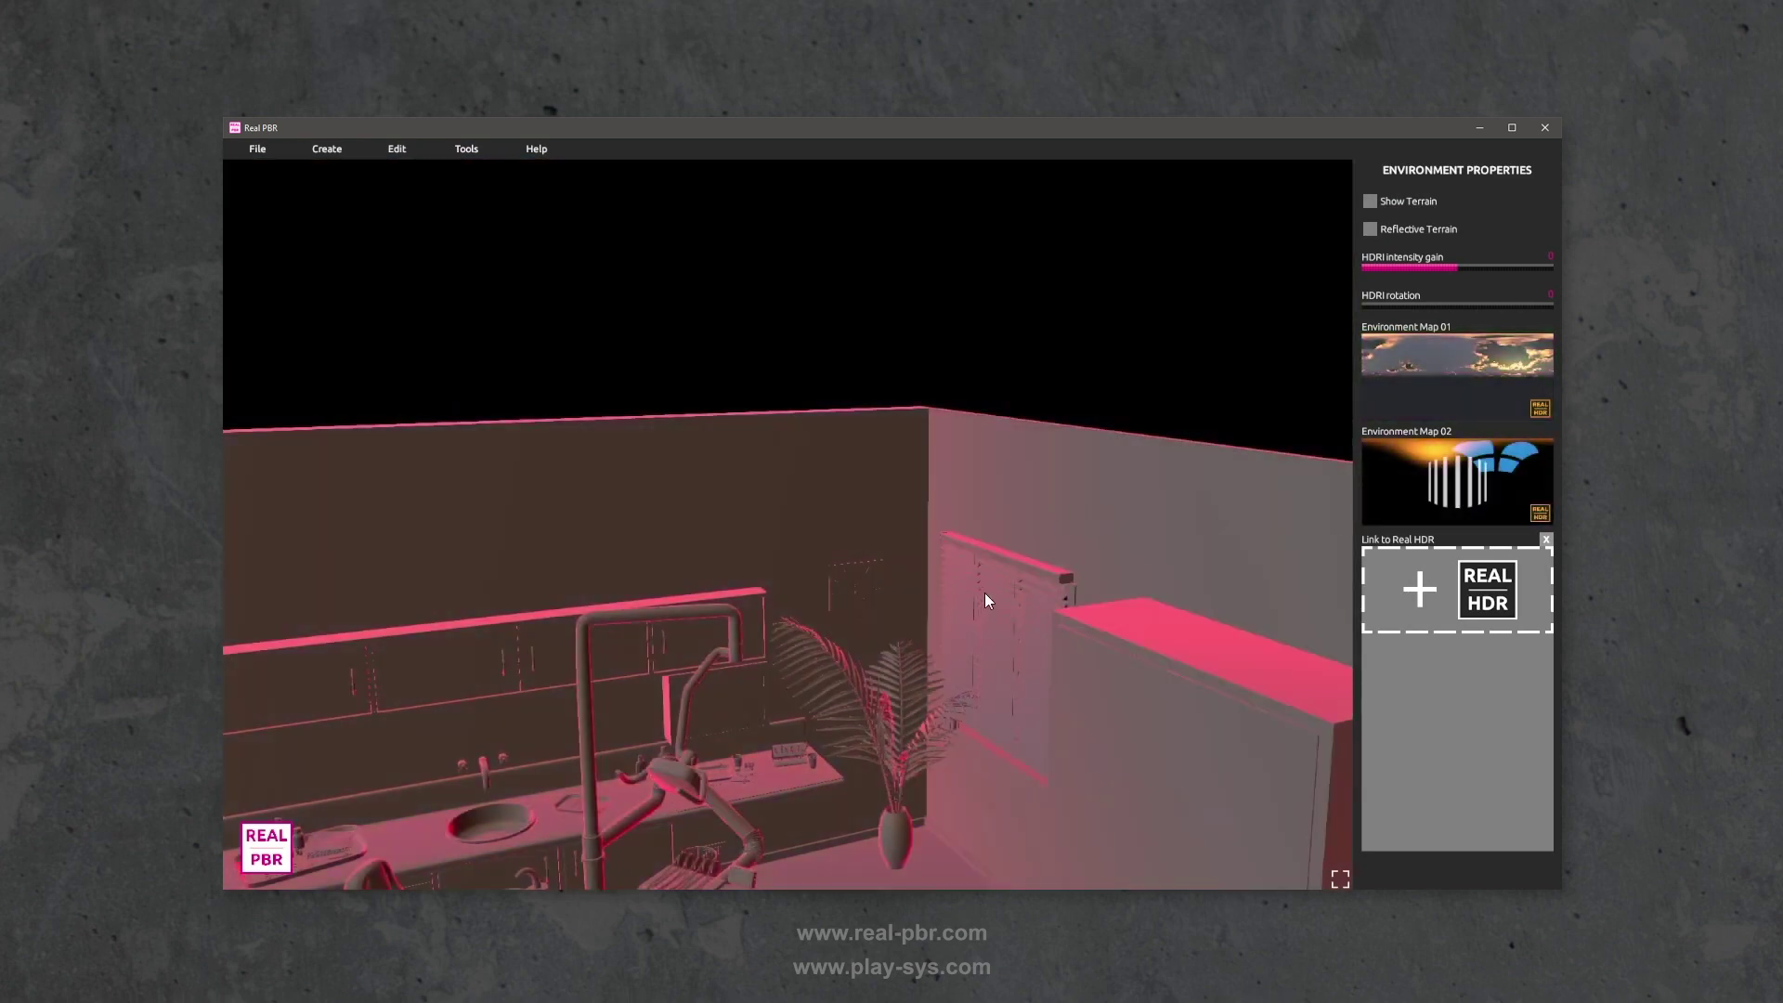
{"action": "middle_click_drag", "start_coordinate": [984, 593], "coordinate": [1026, 511]}
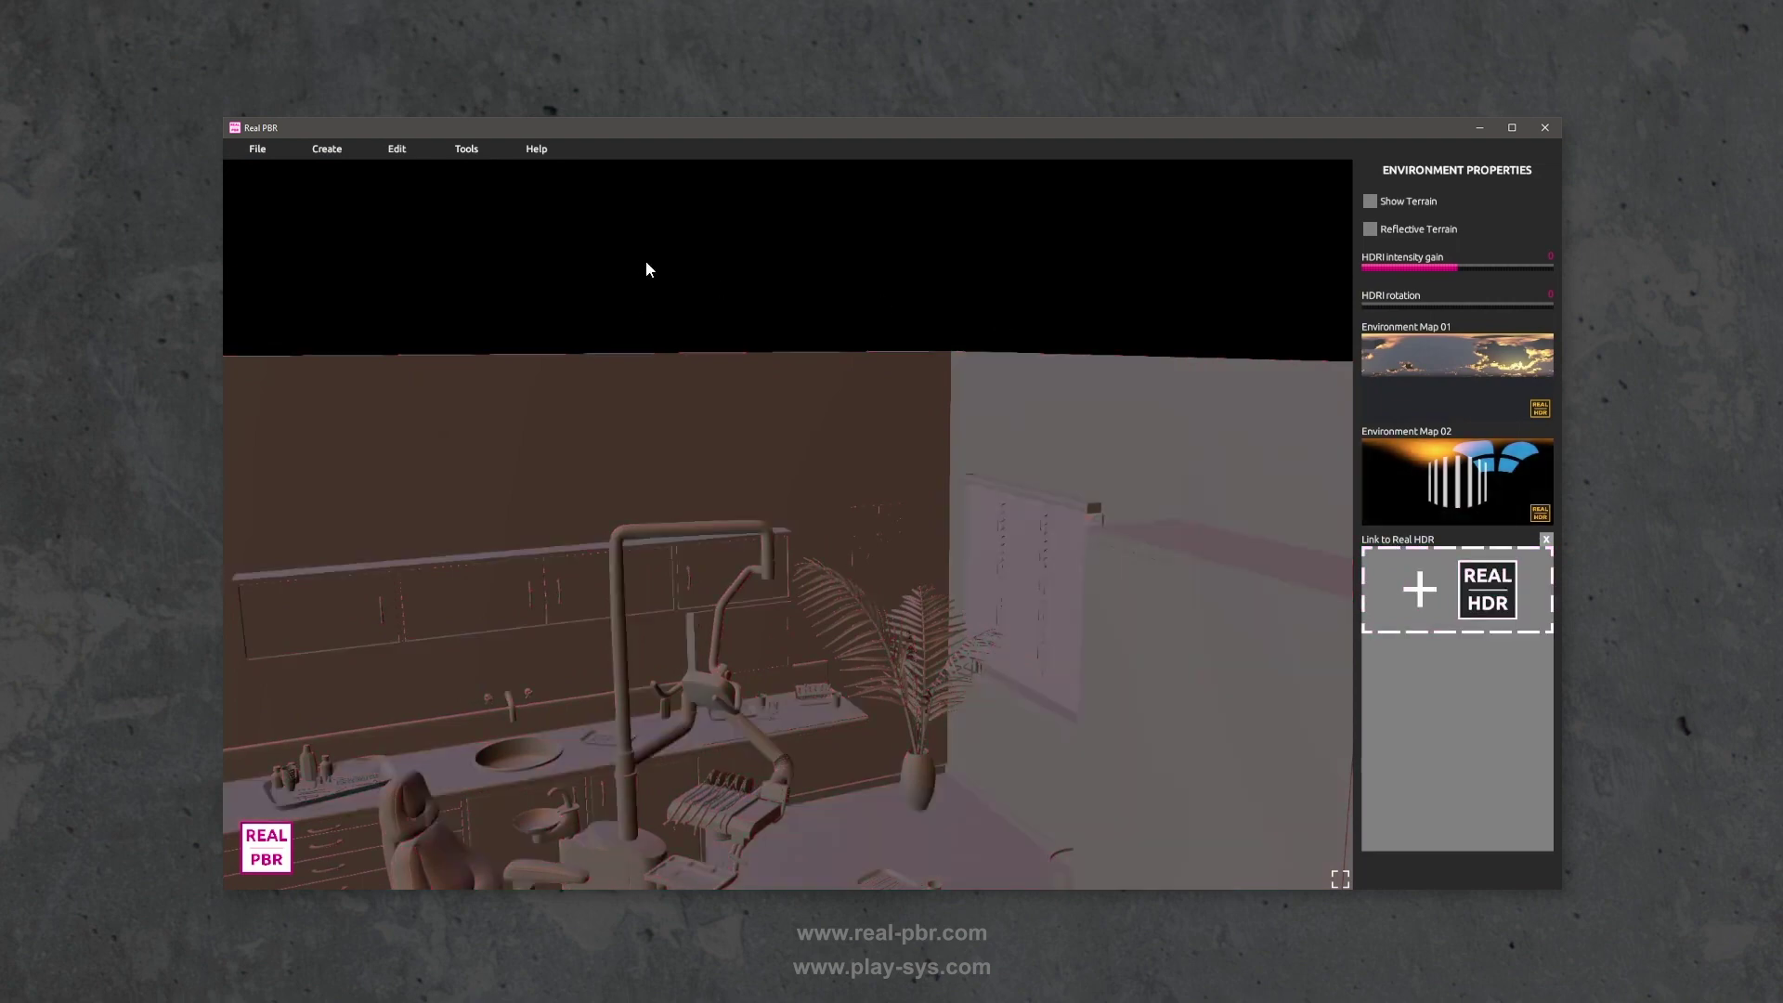
{"action": "middle_click_drag", "start_coordinate": [991, 283], "coordinate": [1072, 354]}
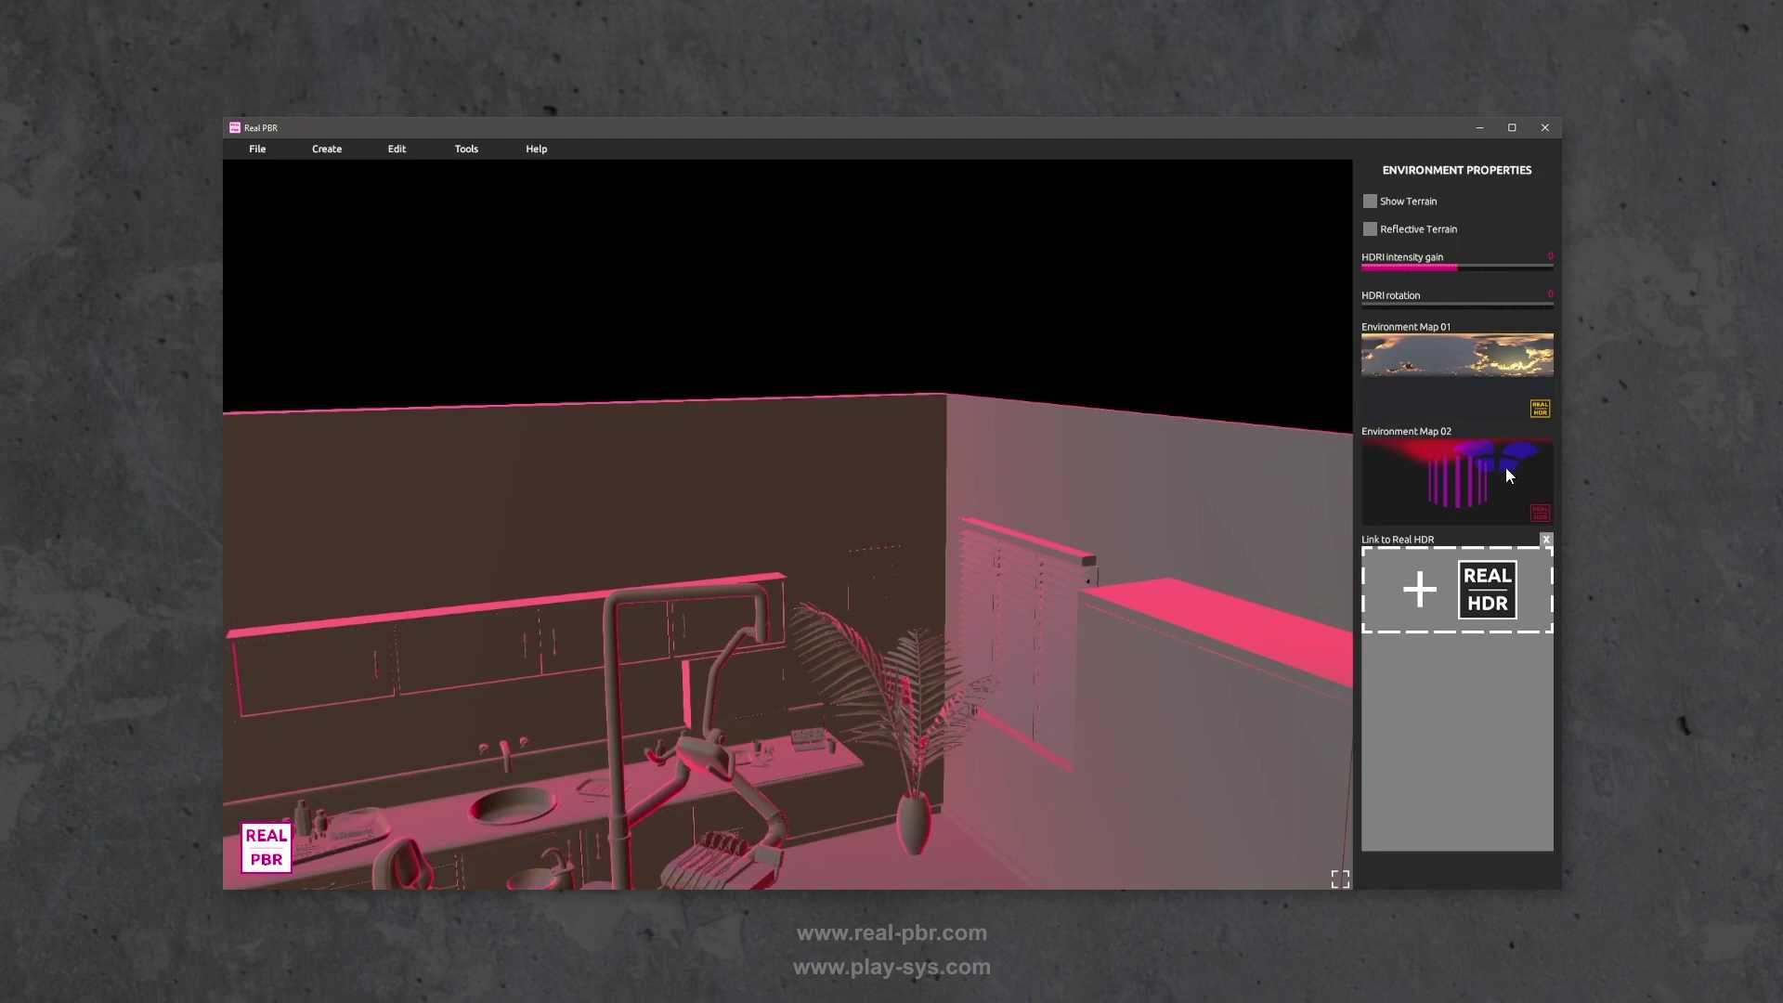
{"action": "middle_click_drag", "start_coordinate": [859, 348], "coordinate": [968, 322]}
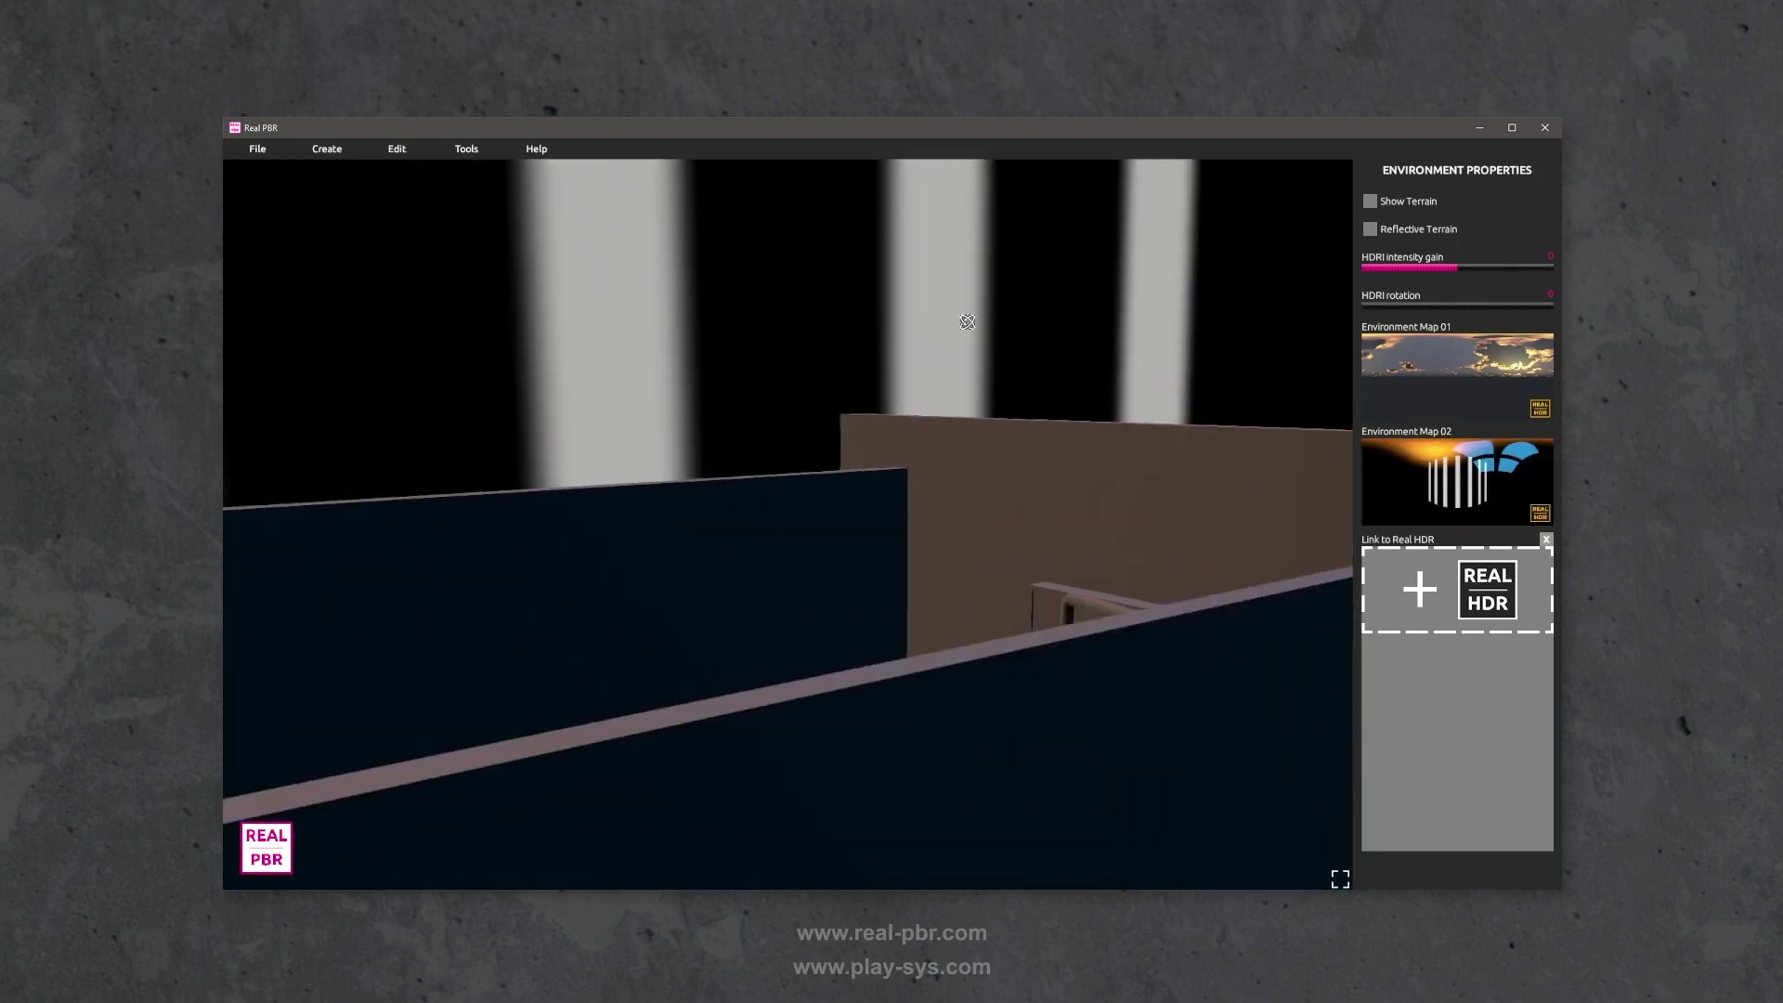
{"action": "left_click_drag", "start_coordinate": [966, 321], "coordinate": [954, 390]}
{"action": "scroll", "coordinate": [858, 592], "scroll_direction": "up", "scroll_amount": 5}
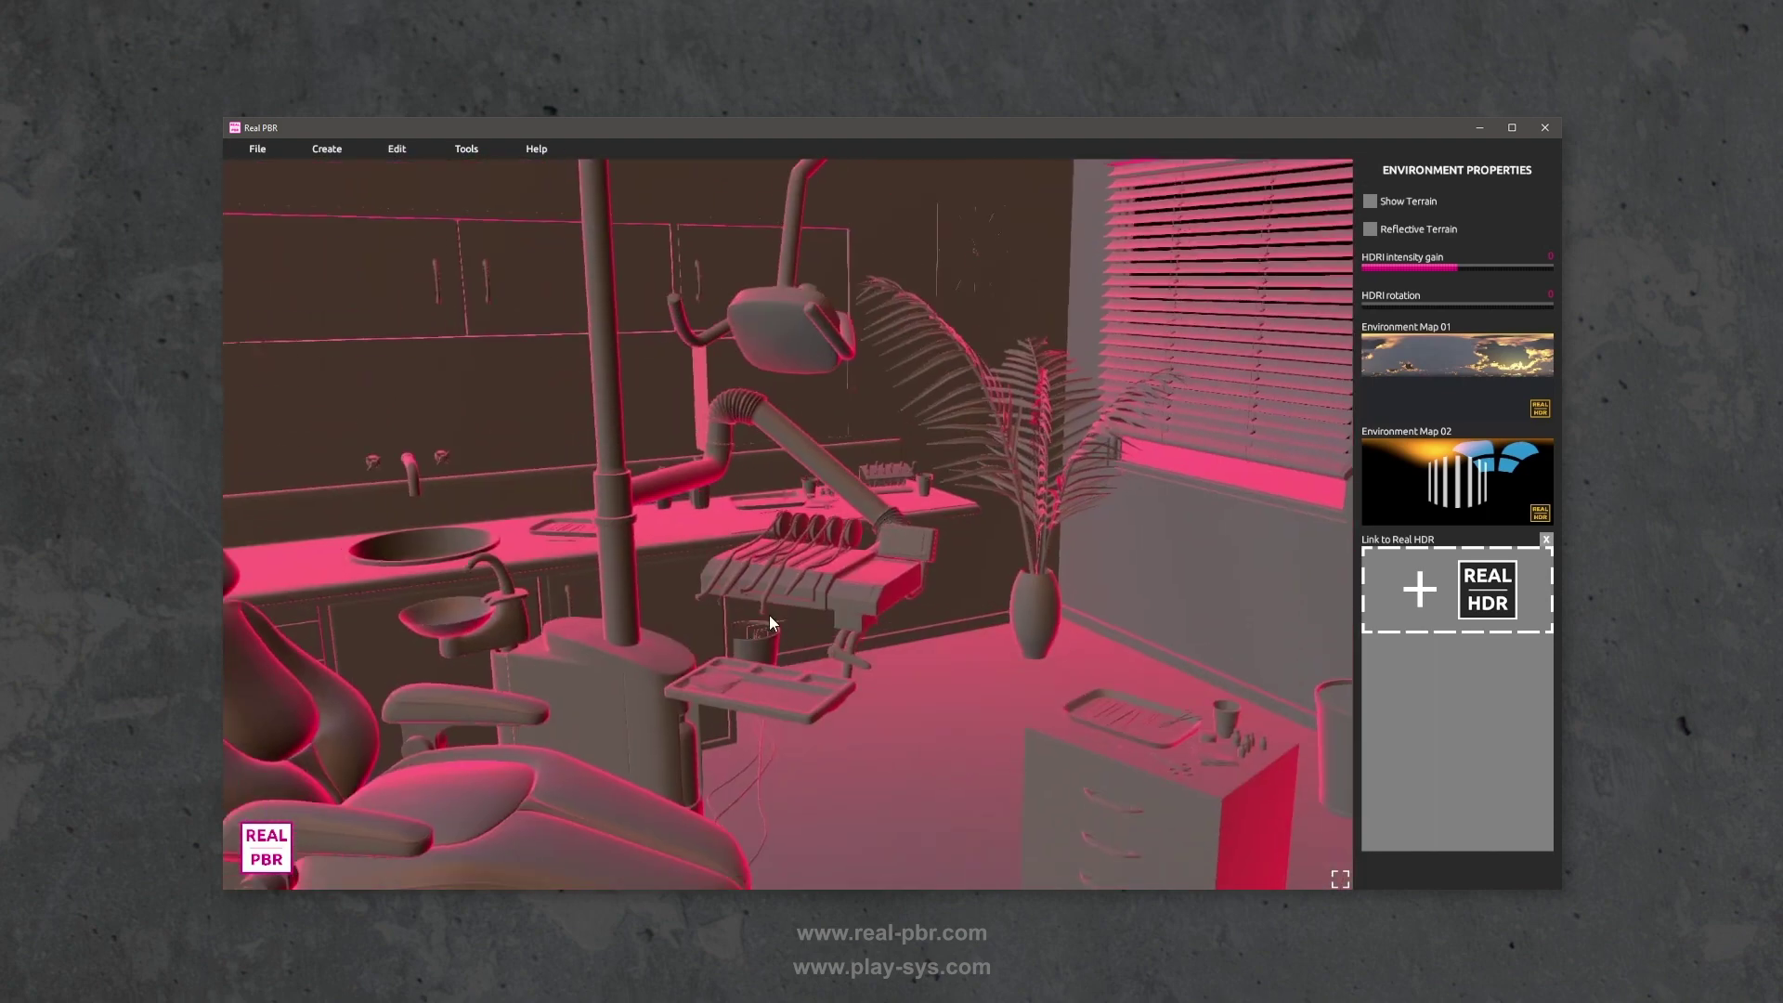
{"action": "left_click_drag", "start_coordinate": [837, 630], "coordinate": [888, 572]}
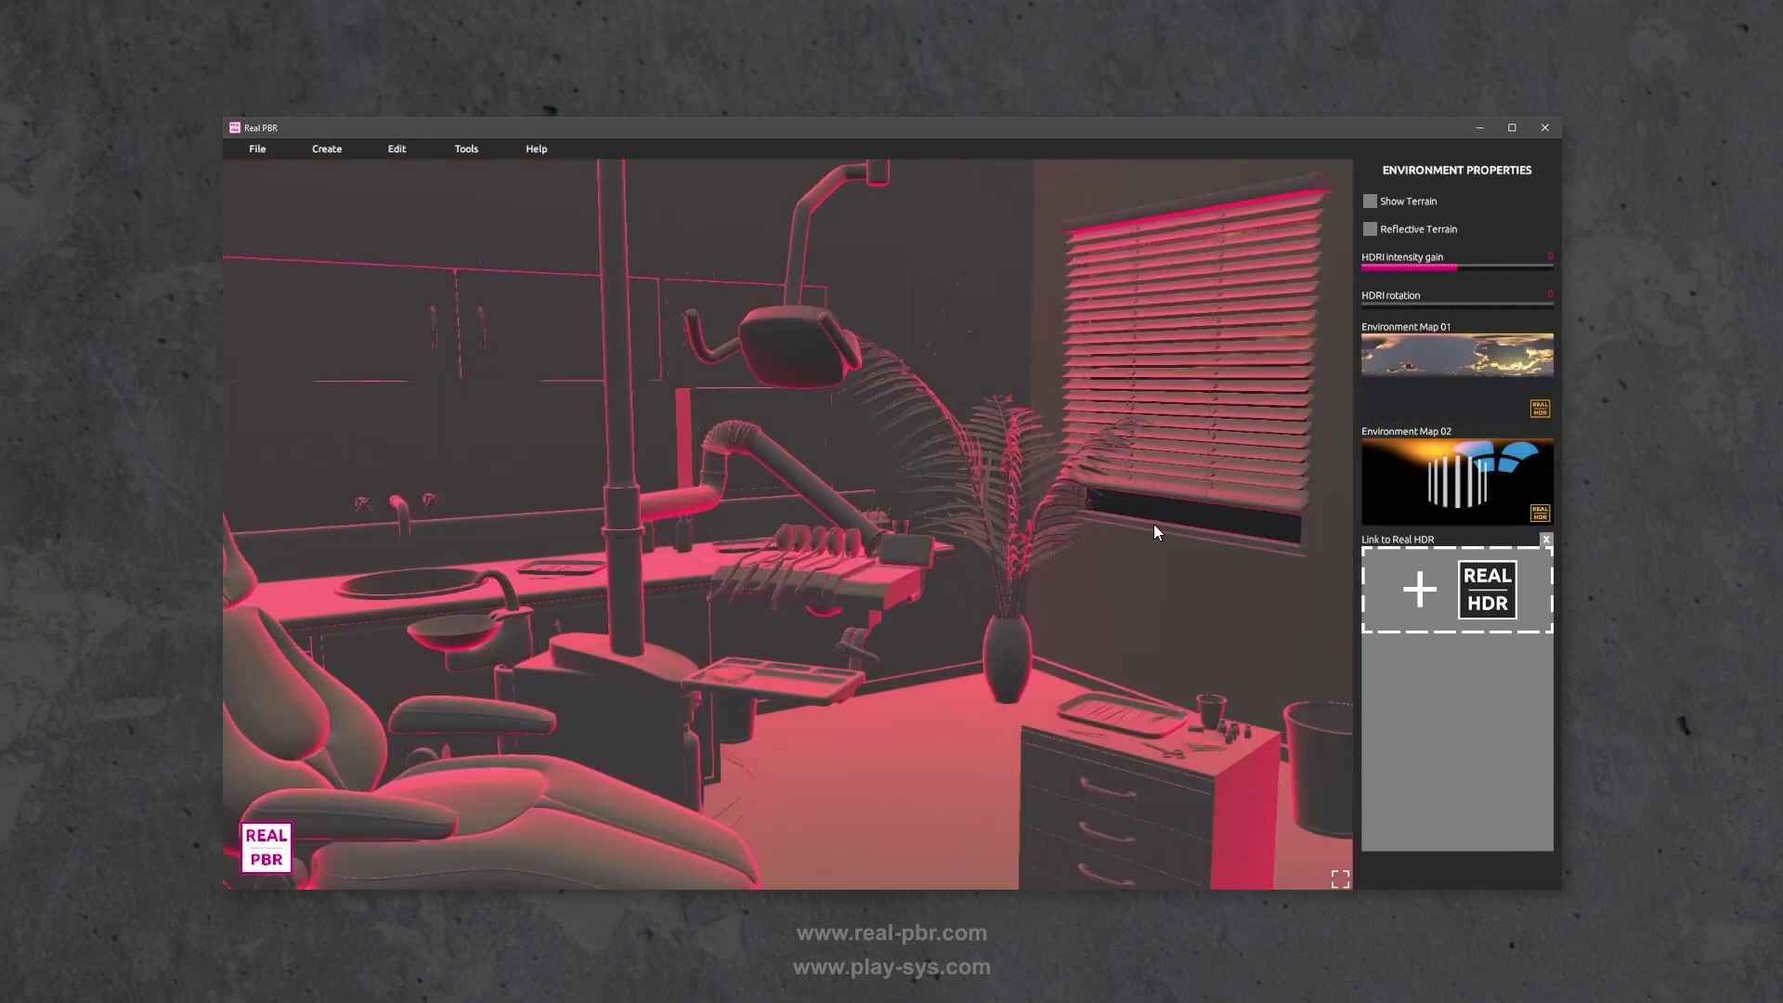
{"action": "left_click_drag", "start_coordinate": [1153, 524], "coordinate": [984, 524]}
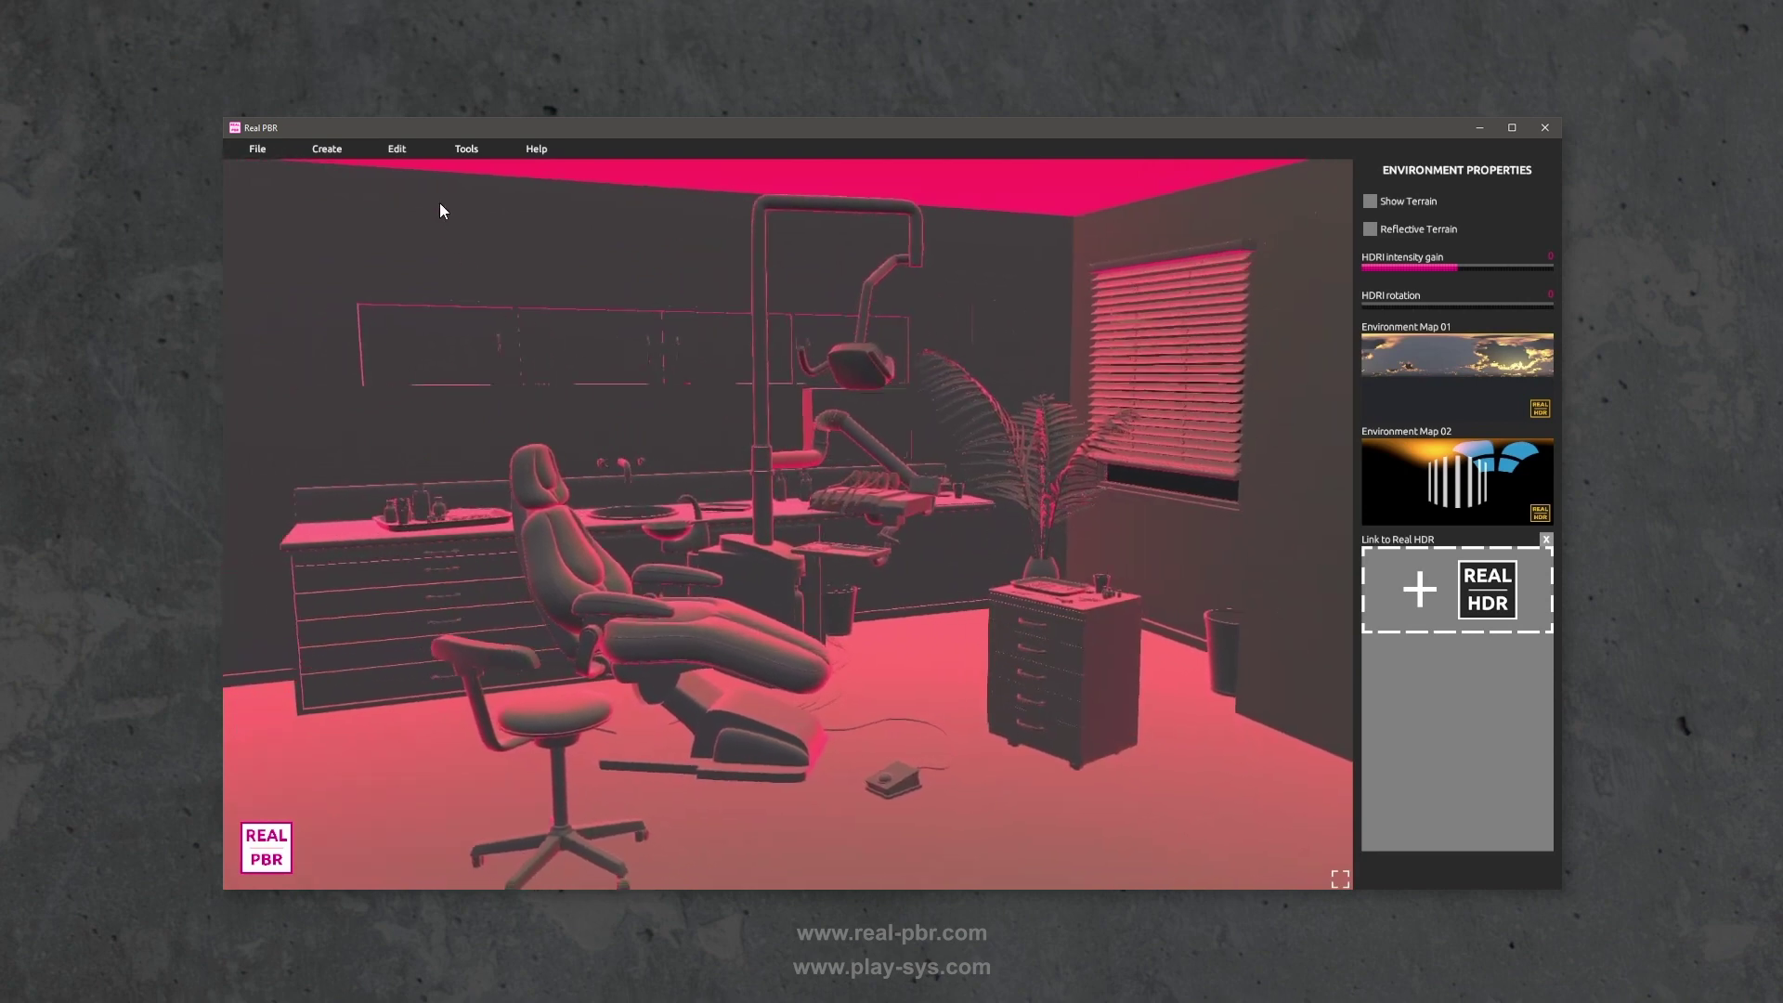
- Show the camera settings and frame the dental chair, stool, drawer cabinet, plant and window in the camera view
{"action": "left_click", "coordinate": [462, 151]}
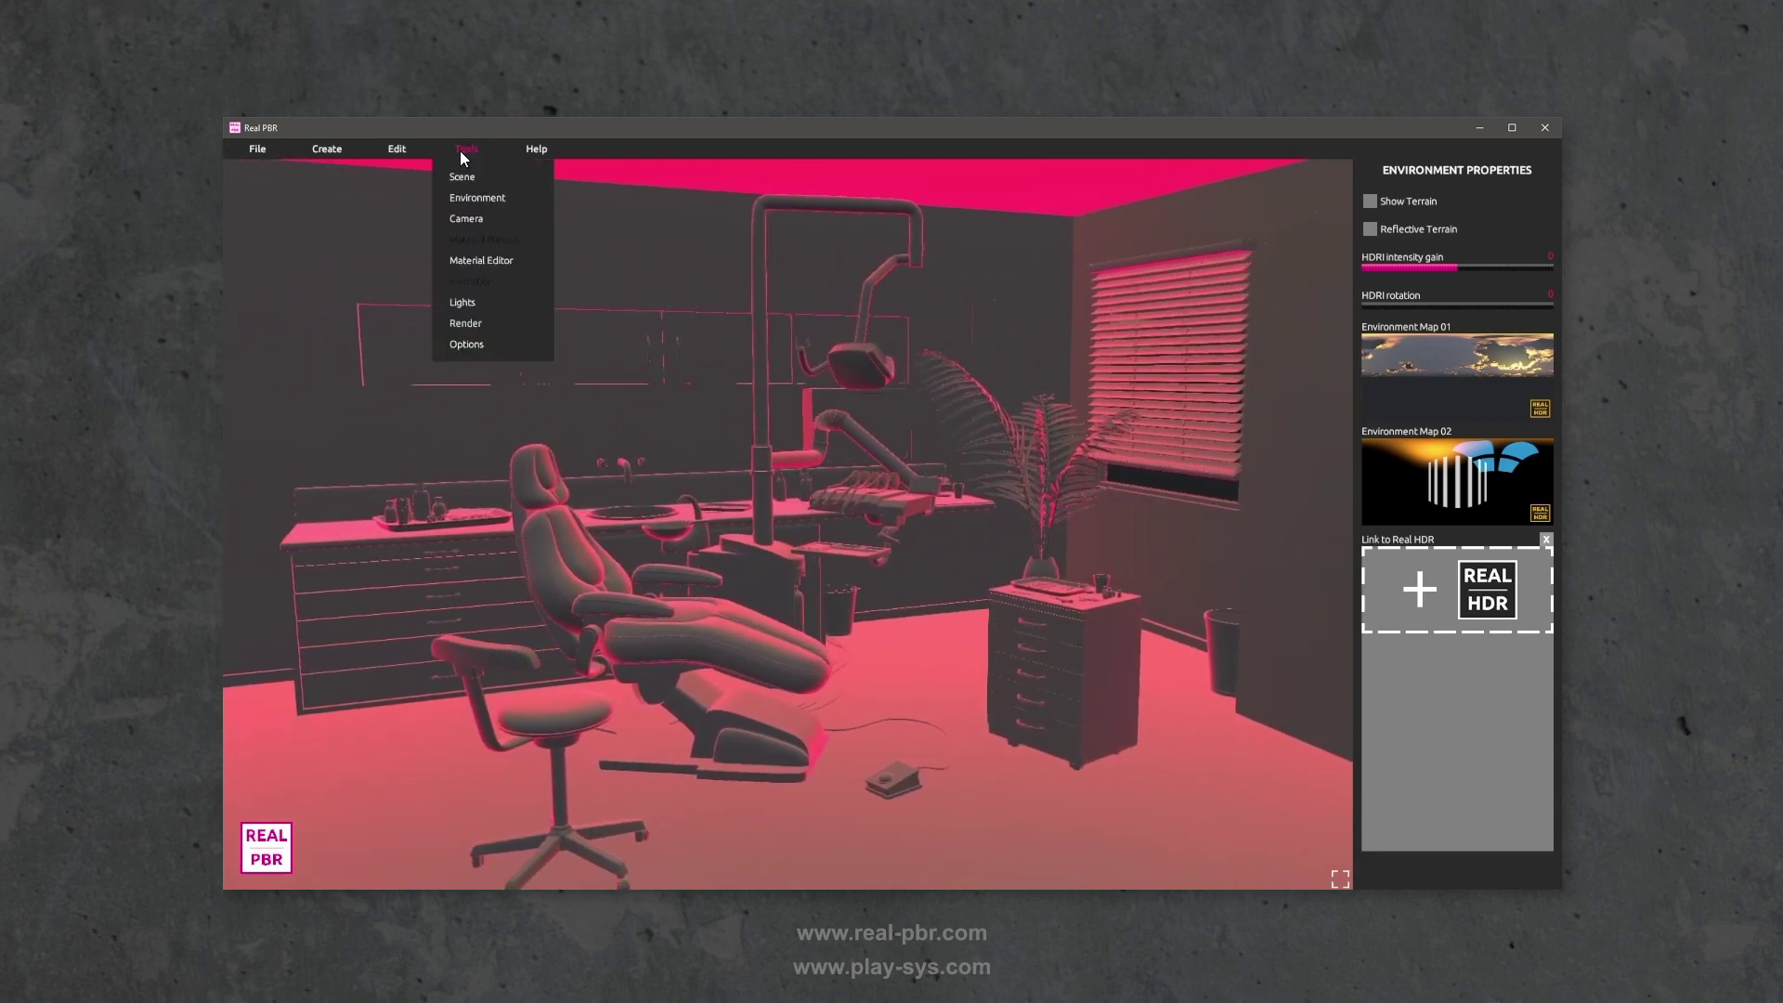
{"action": "left_click", "coordinate": [469, 218]}
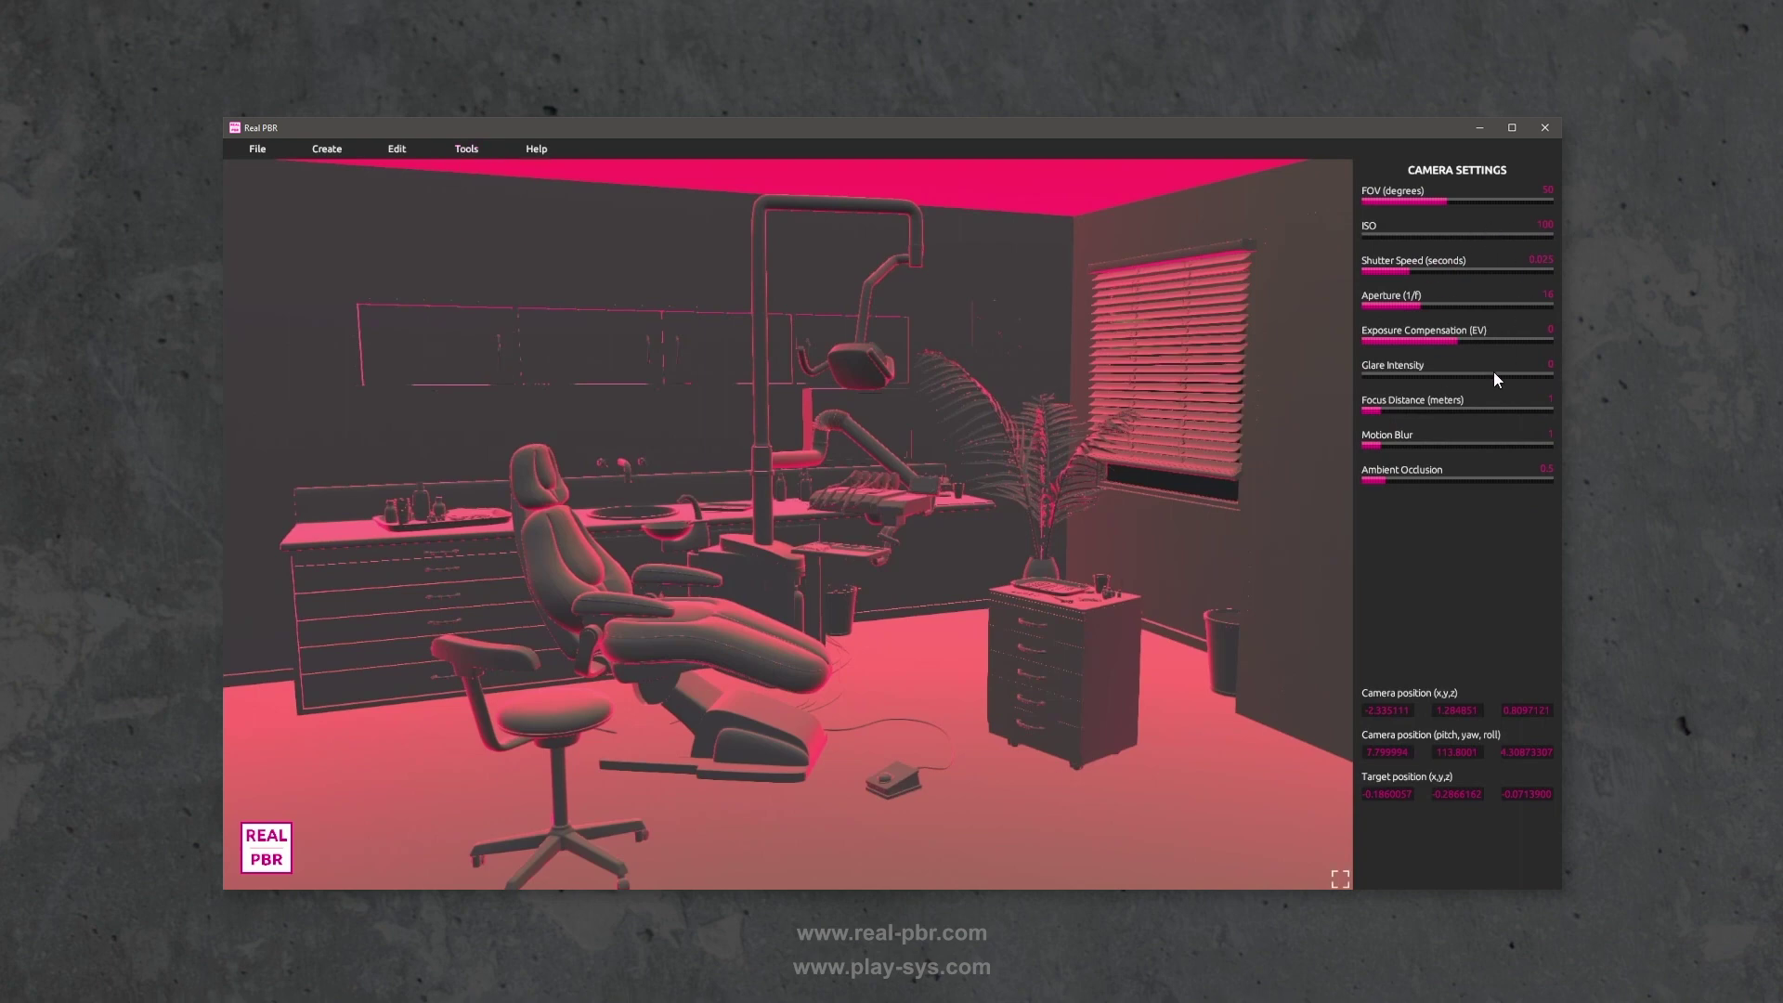
{"action": "left_click_drag", "start_coordinate": [921, 587], "coordinate": [906, 505]}
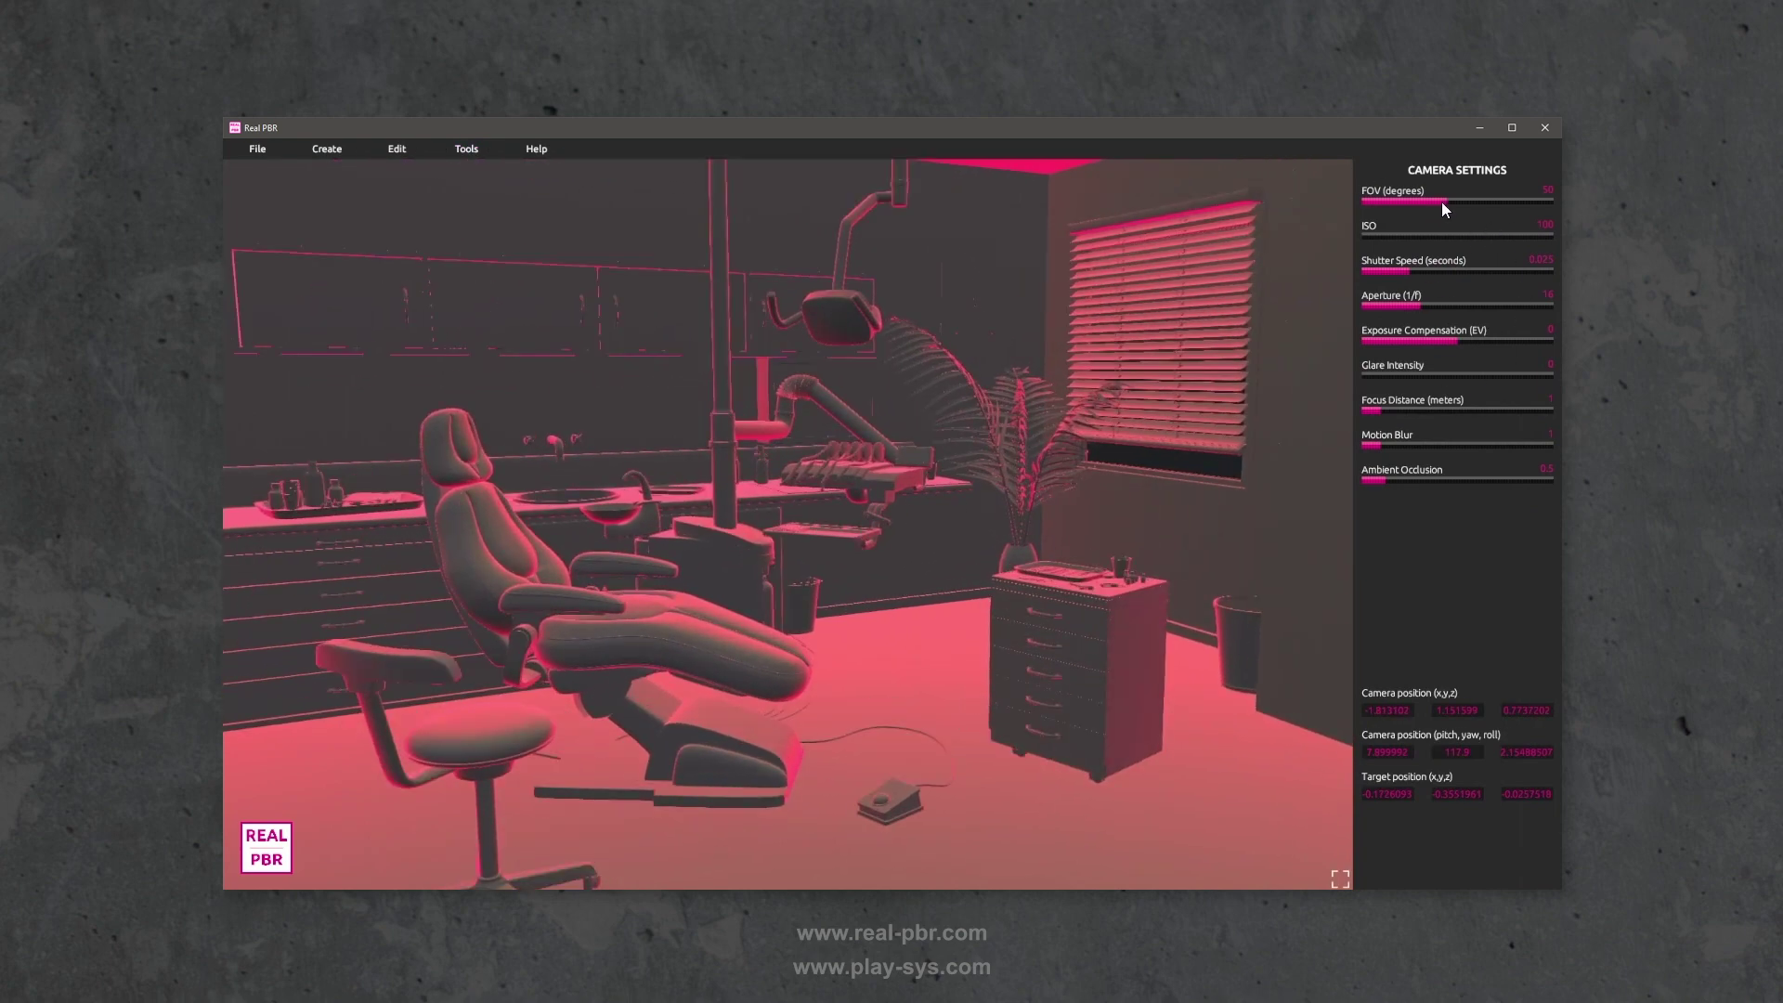
{"action": "mouse_move", "coordinate": [1441, 203]}
{"action": "left_mouse_down"}
{"action": "mouse_move", "coordinate": [1401, 197]}
{"action": "mouse_move", "coordinate": [1484, 199]}
{"action": "mouse_move", "coordinate": [1431, 197]}
{"action": "mouse_move", "coordinate": [1447, 197]}
{"action": "left_mouse_up"}
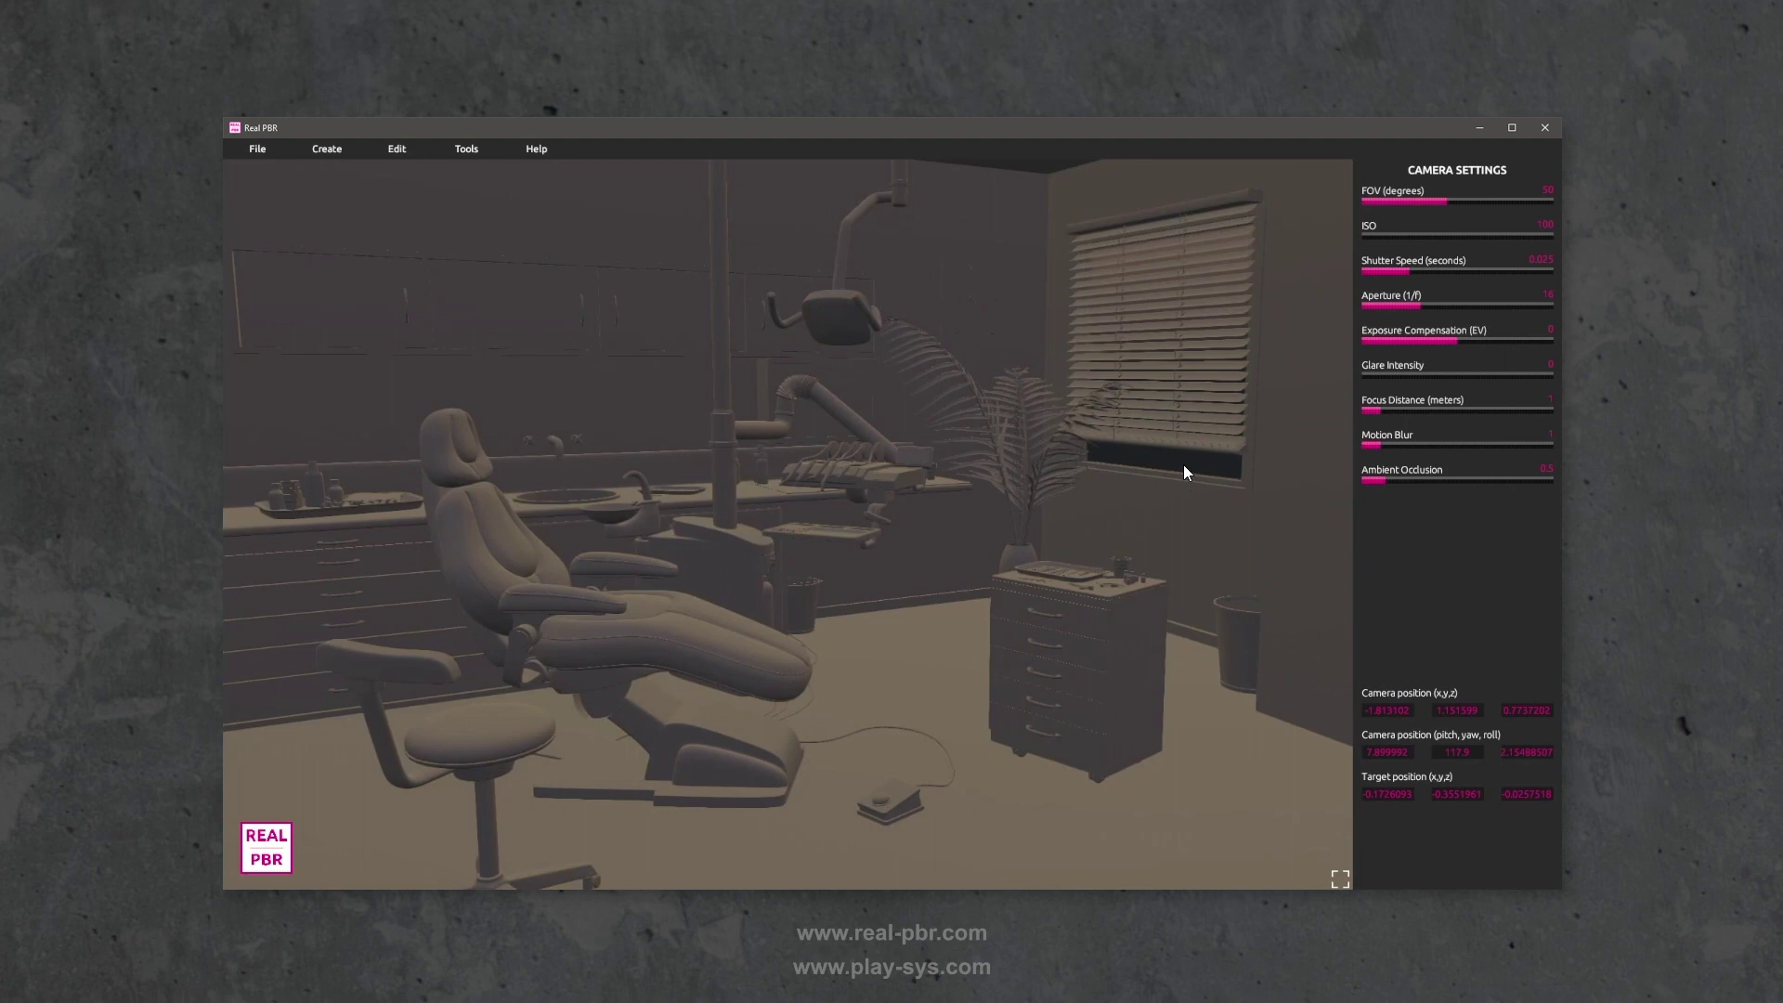
{"action": "left_click_drag", "start_coordinate": [1036, 549], "coordinate": [1018, 517]}
{"action": "scroll", "coordinate": [989, 558], "scroll_direction": "up", "scroll_amount": 2}
{"action": "middle_click_drag", "start_coordinate": [990, 559], "coordinate": [1005, 547]}
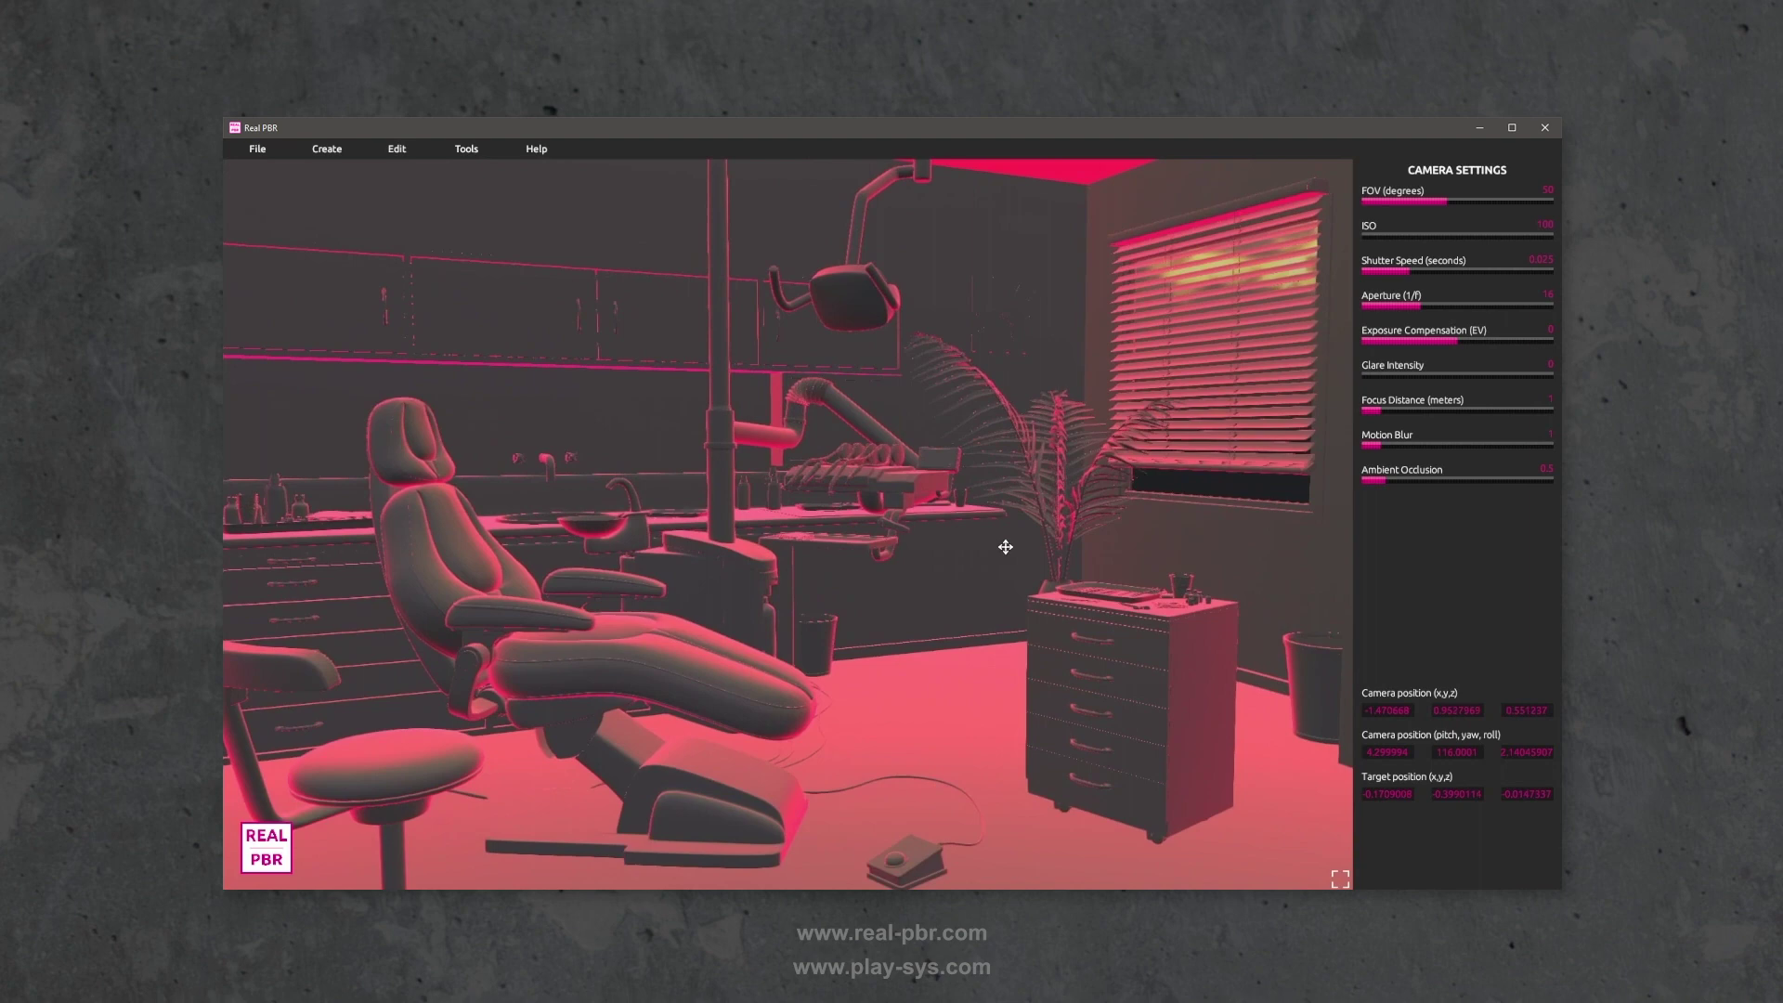
{"action": "left_click_drag", "start_coordinate": [1005, 547], "coordinate": [1290, 473]}
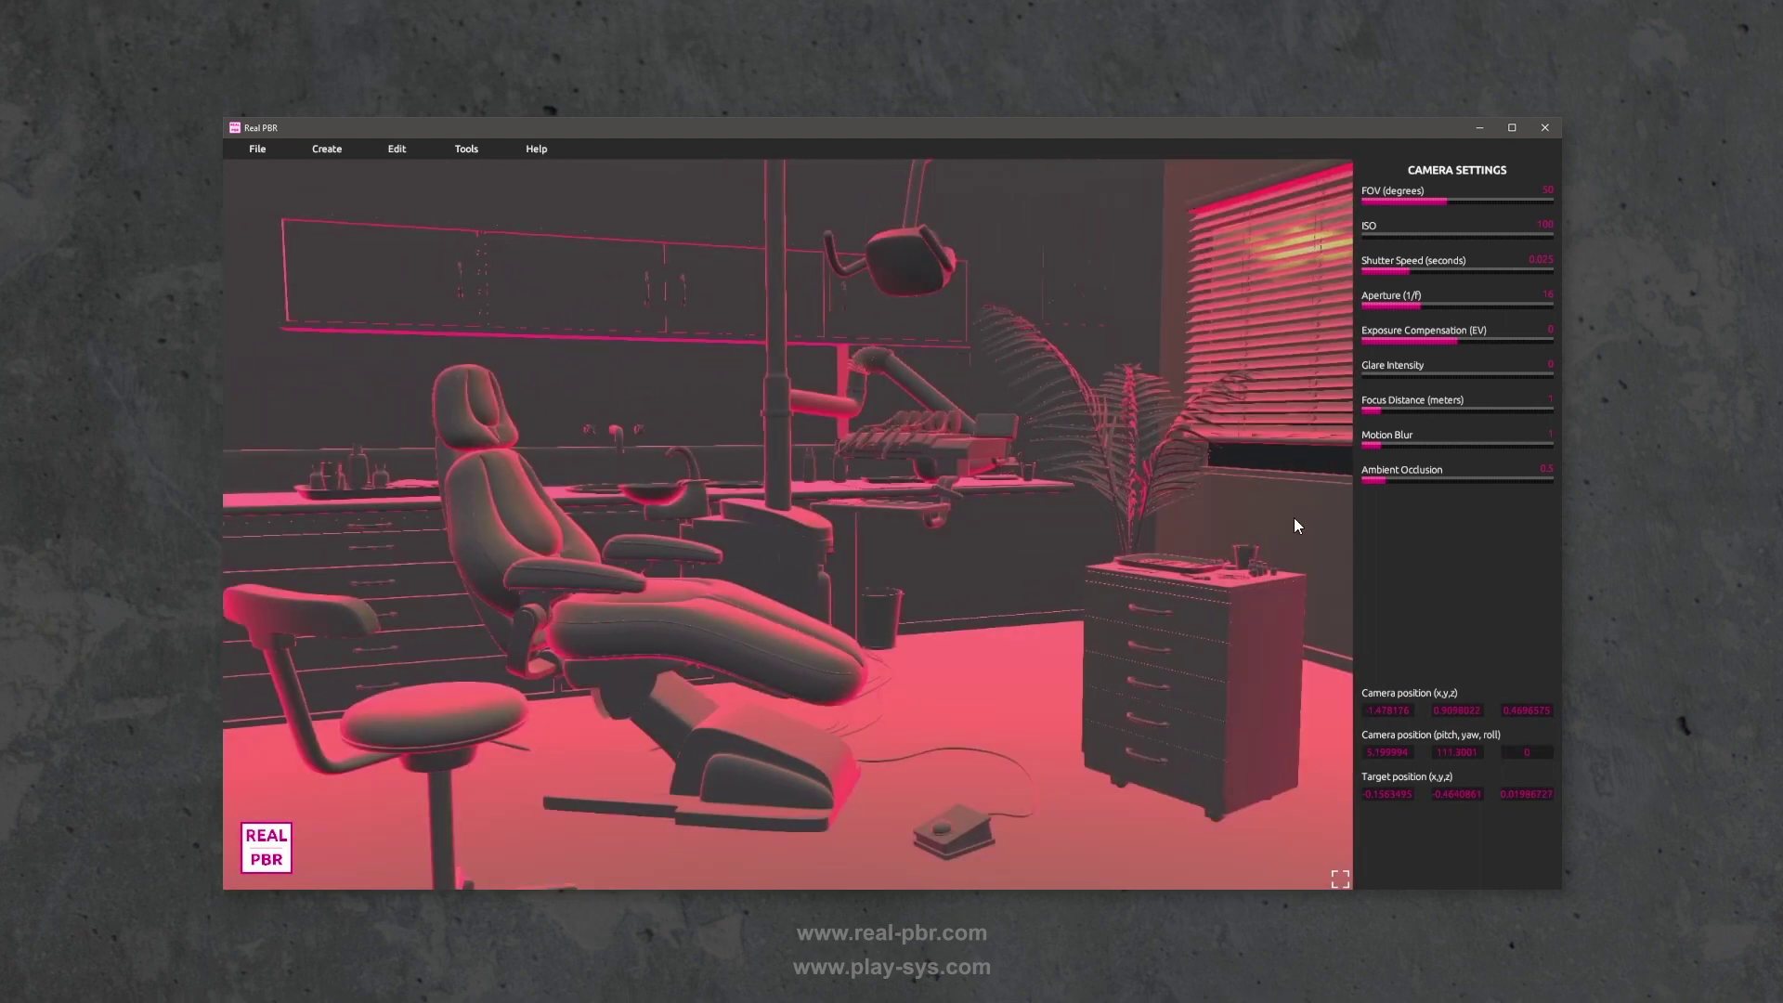
{"action": "middle_click_drag", "start_coordinate": [1303, 464], "coordinate": [1305, 458]}
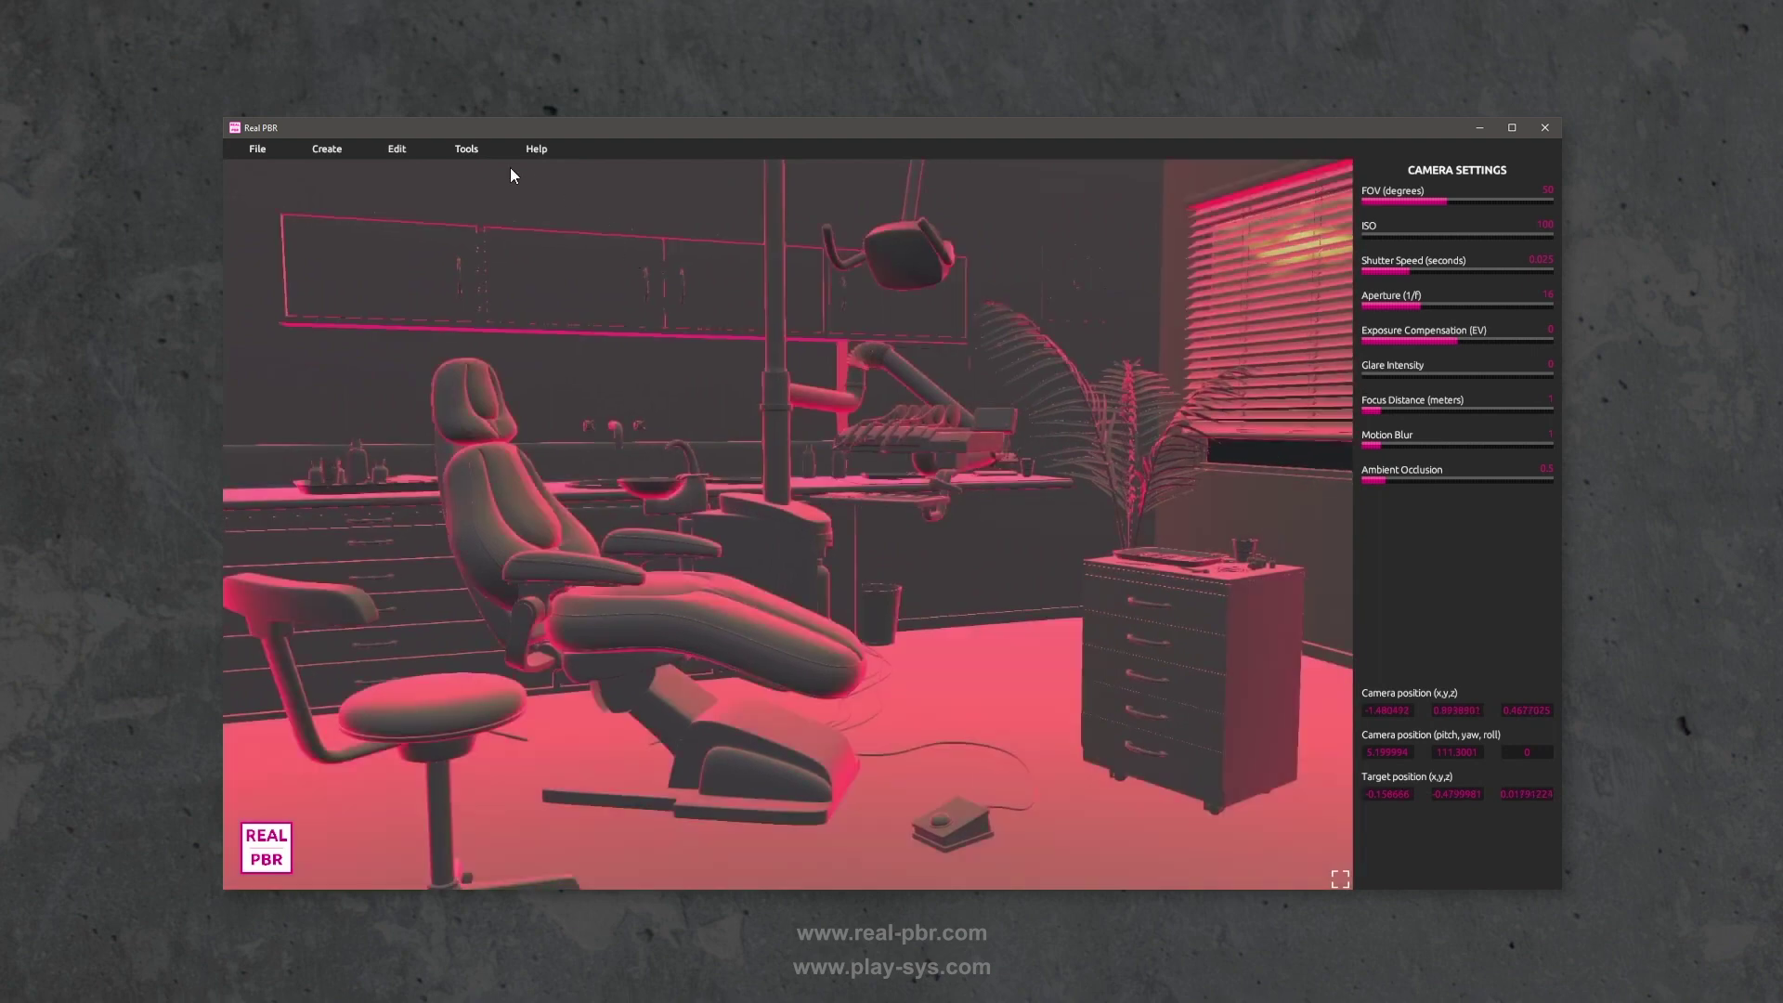
- Add a new light to the scene and set its intensity to 50 lumens
{"action": "left_click", "coordinate": [458, 149]}
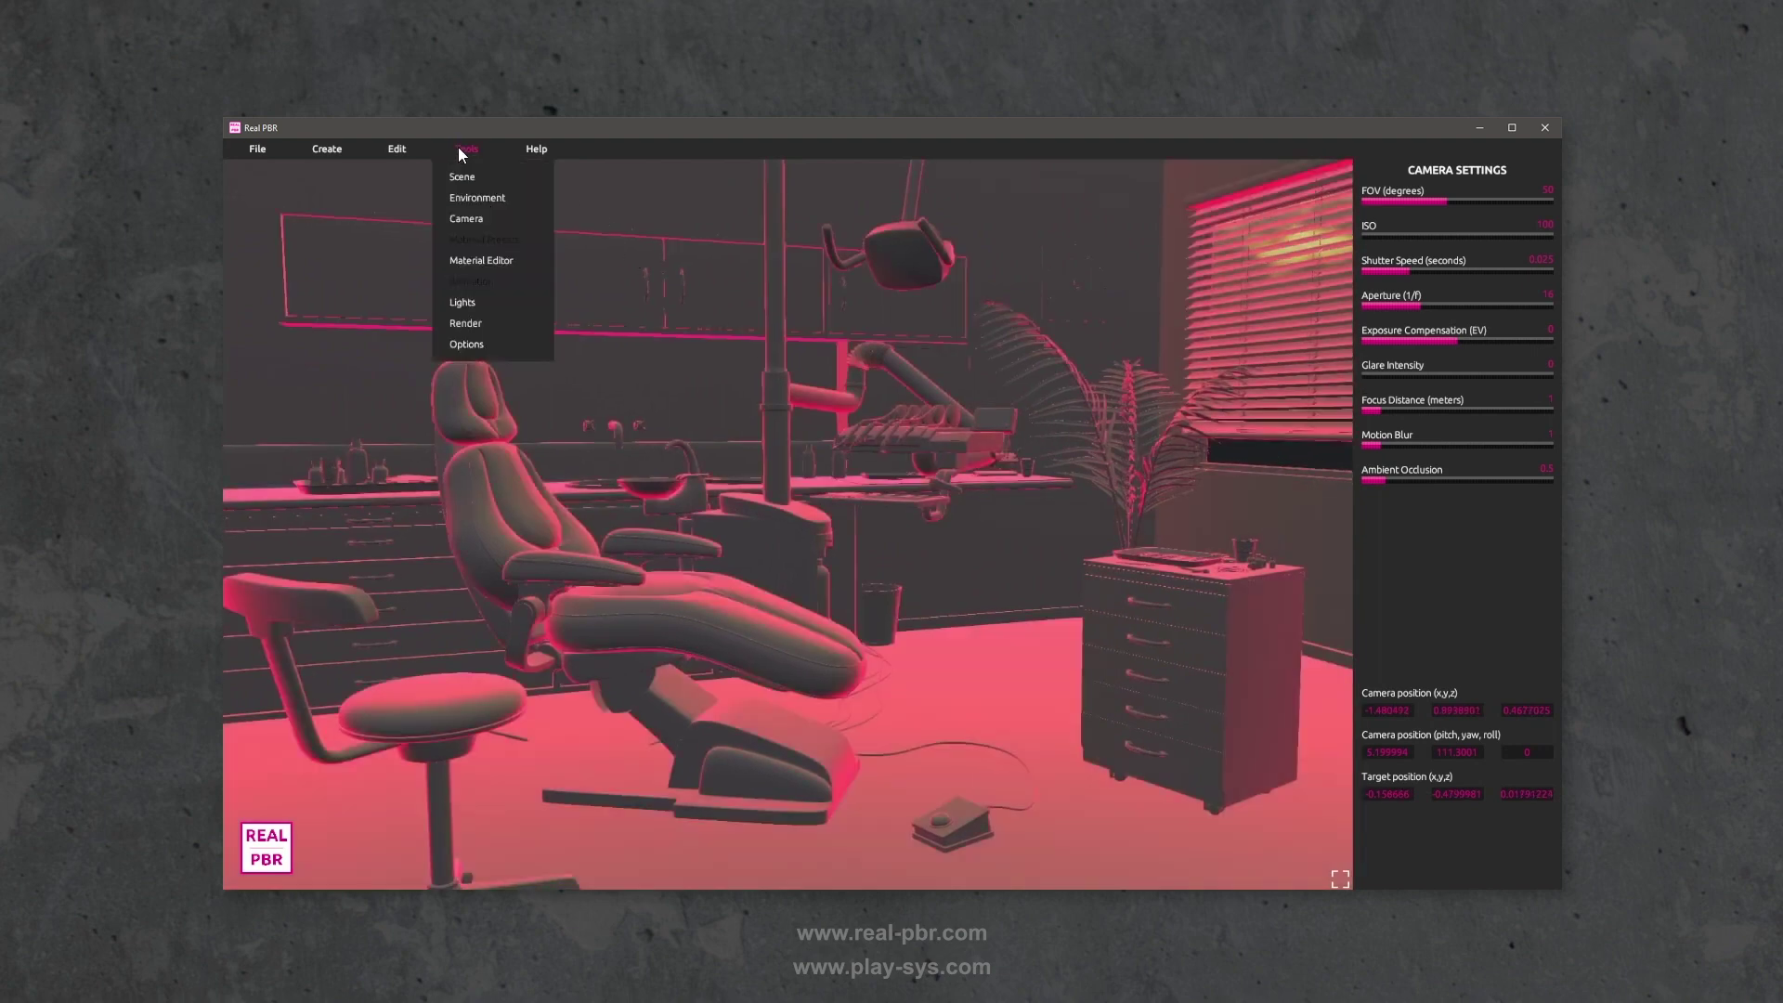
{"action": "left_click", "coordinate": [459, 148]}
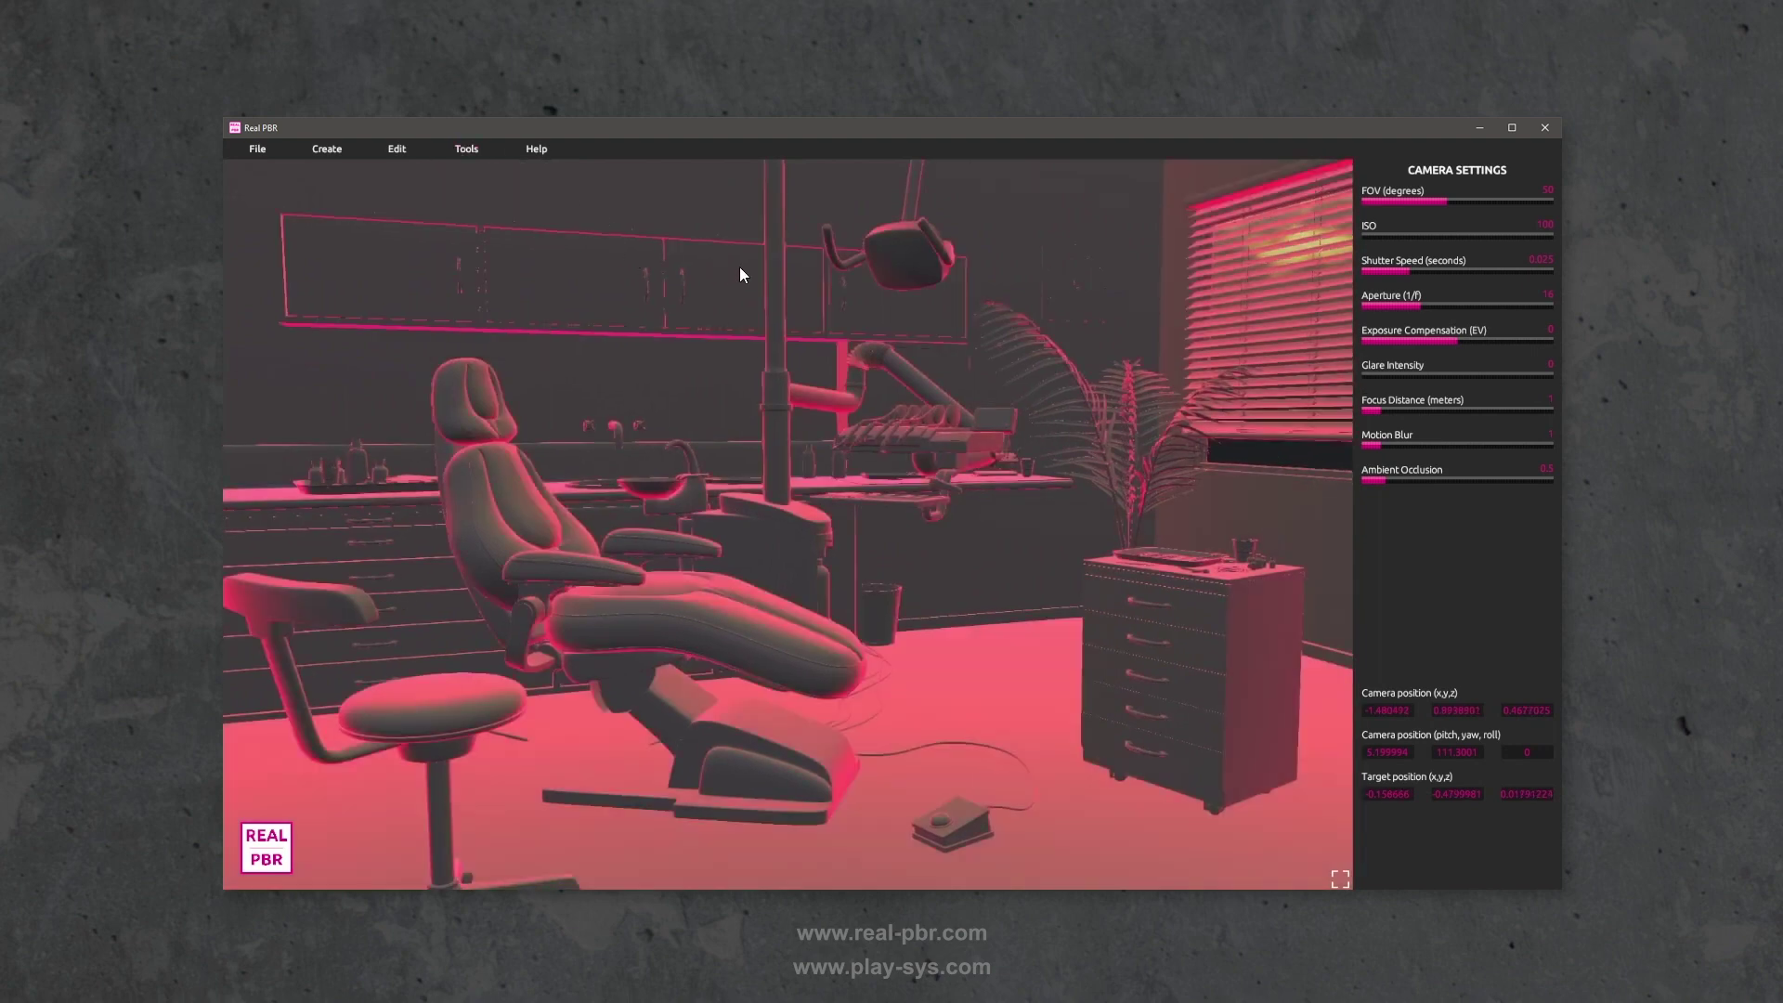
{"action": "left_click", "coordinate": [459, 149]}
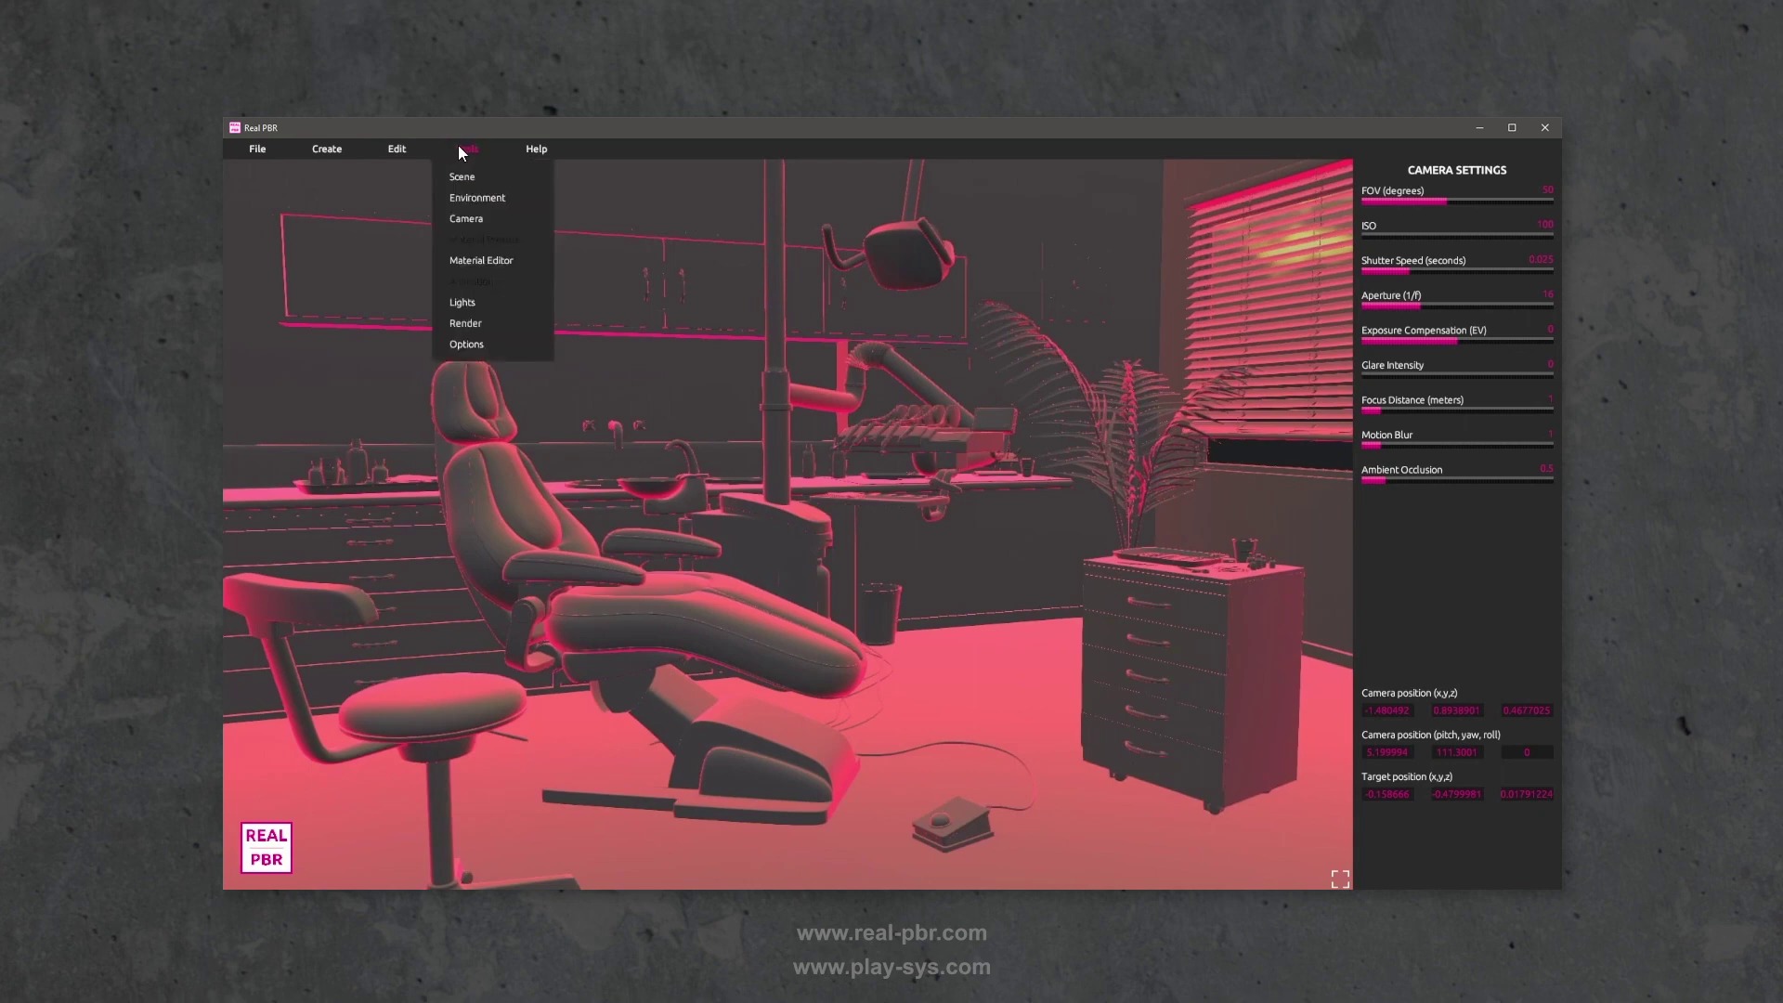
{"action": "left_click", "coordinate": [472, 302]}
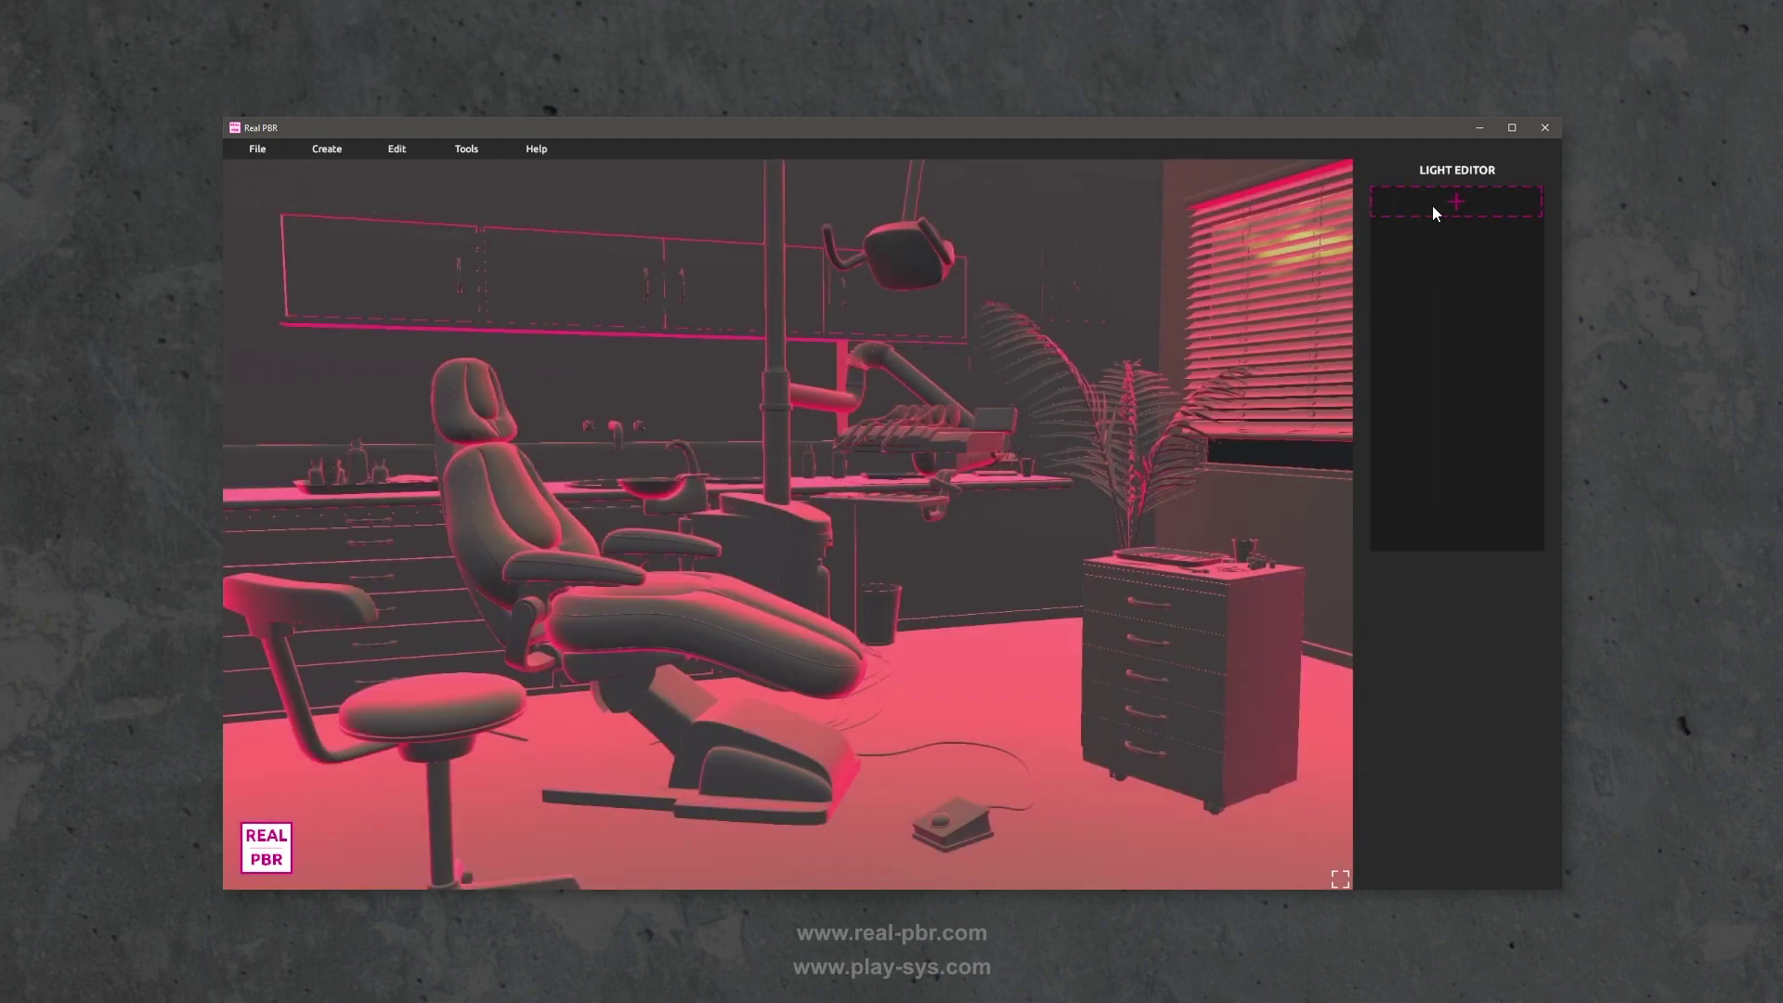
{"action": "left_click", "coordinate": [1454, 203]}
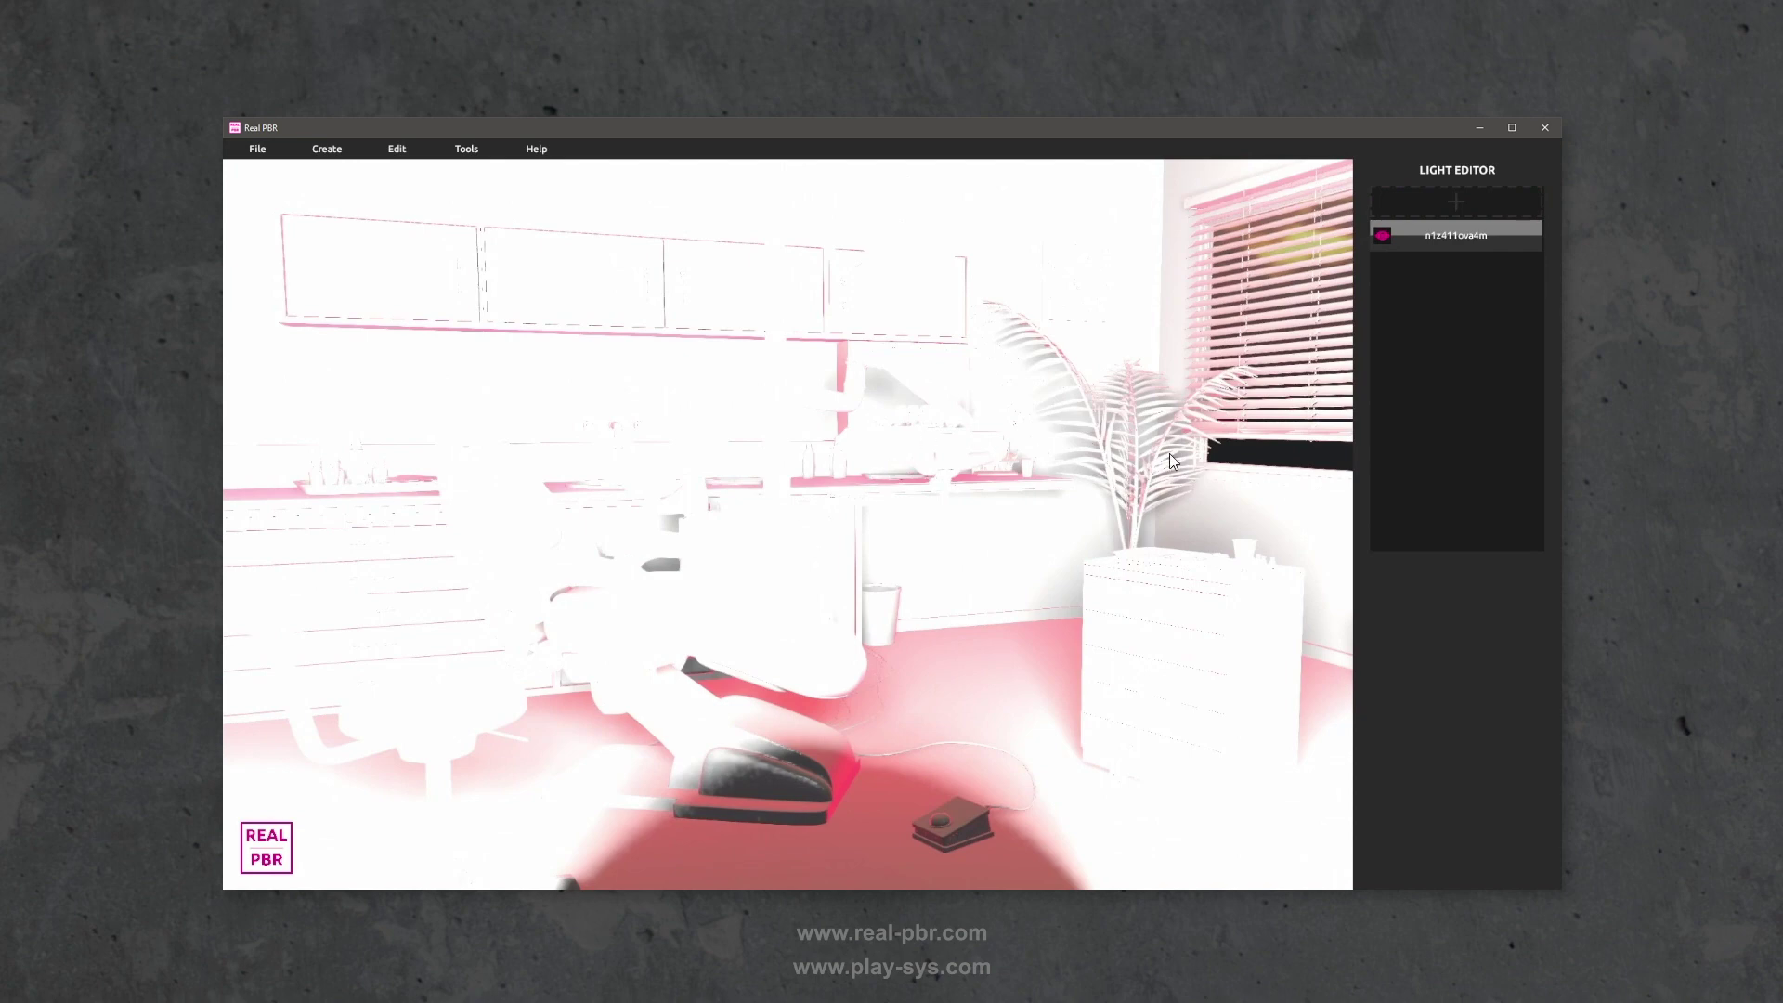
{"action": "left_click", "coordinate": [1457, 237]}
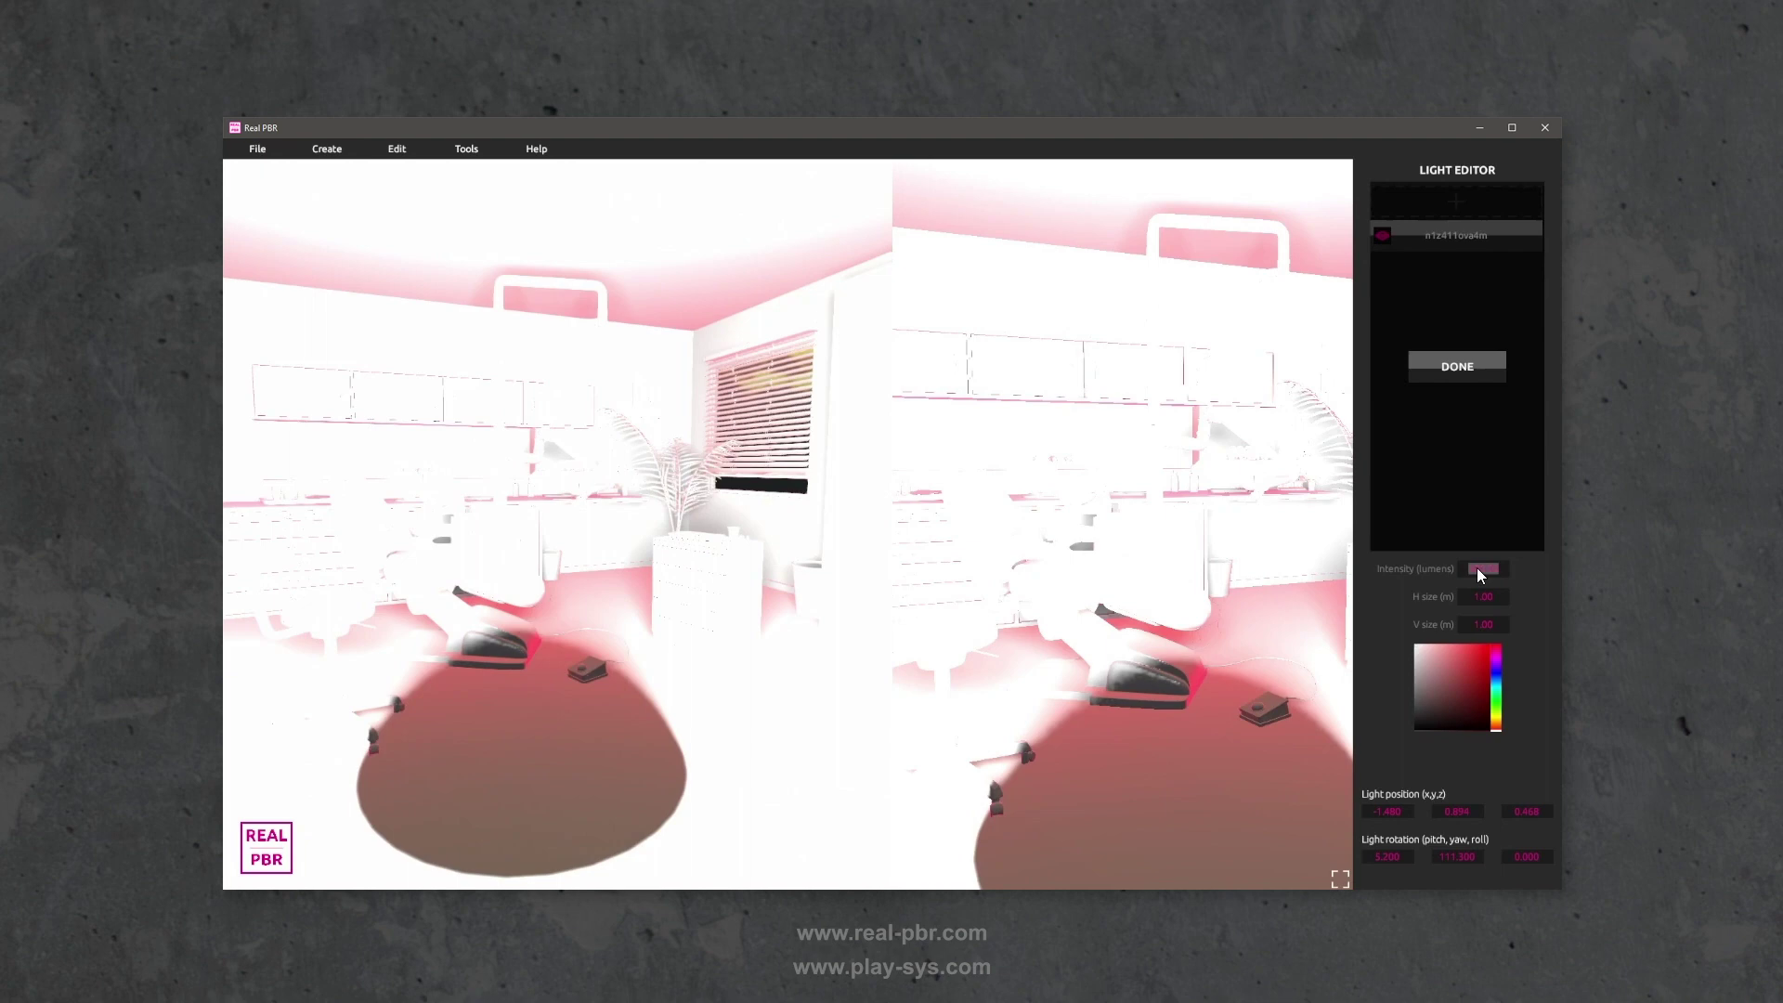
{"action": "type", "text": "10"}
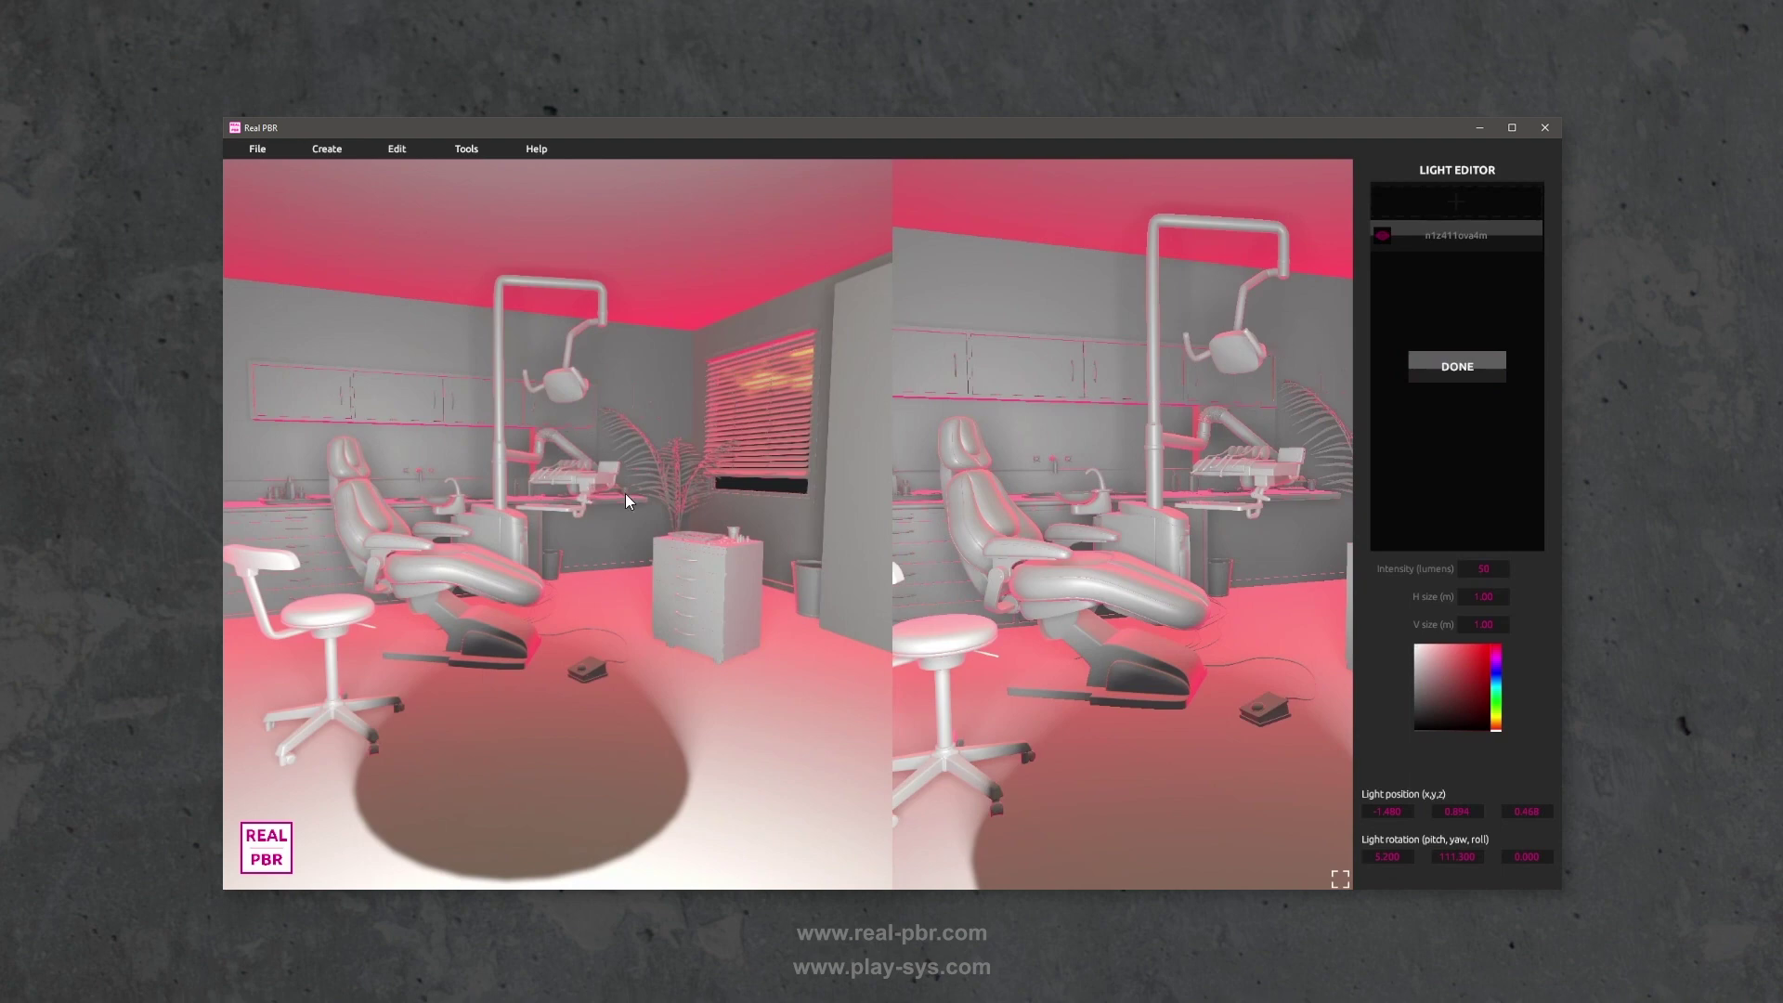
- Move and rotate the new light so it points at the drawer cabinet and plant, and finish editing it
{"action": "left_click_drag", "start_coordinate": [1128, 510], "coordinate": [897, 536]}
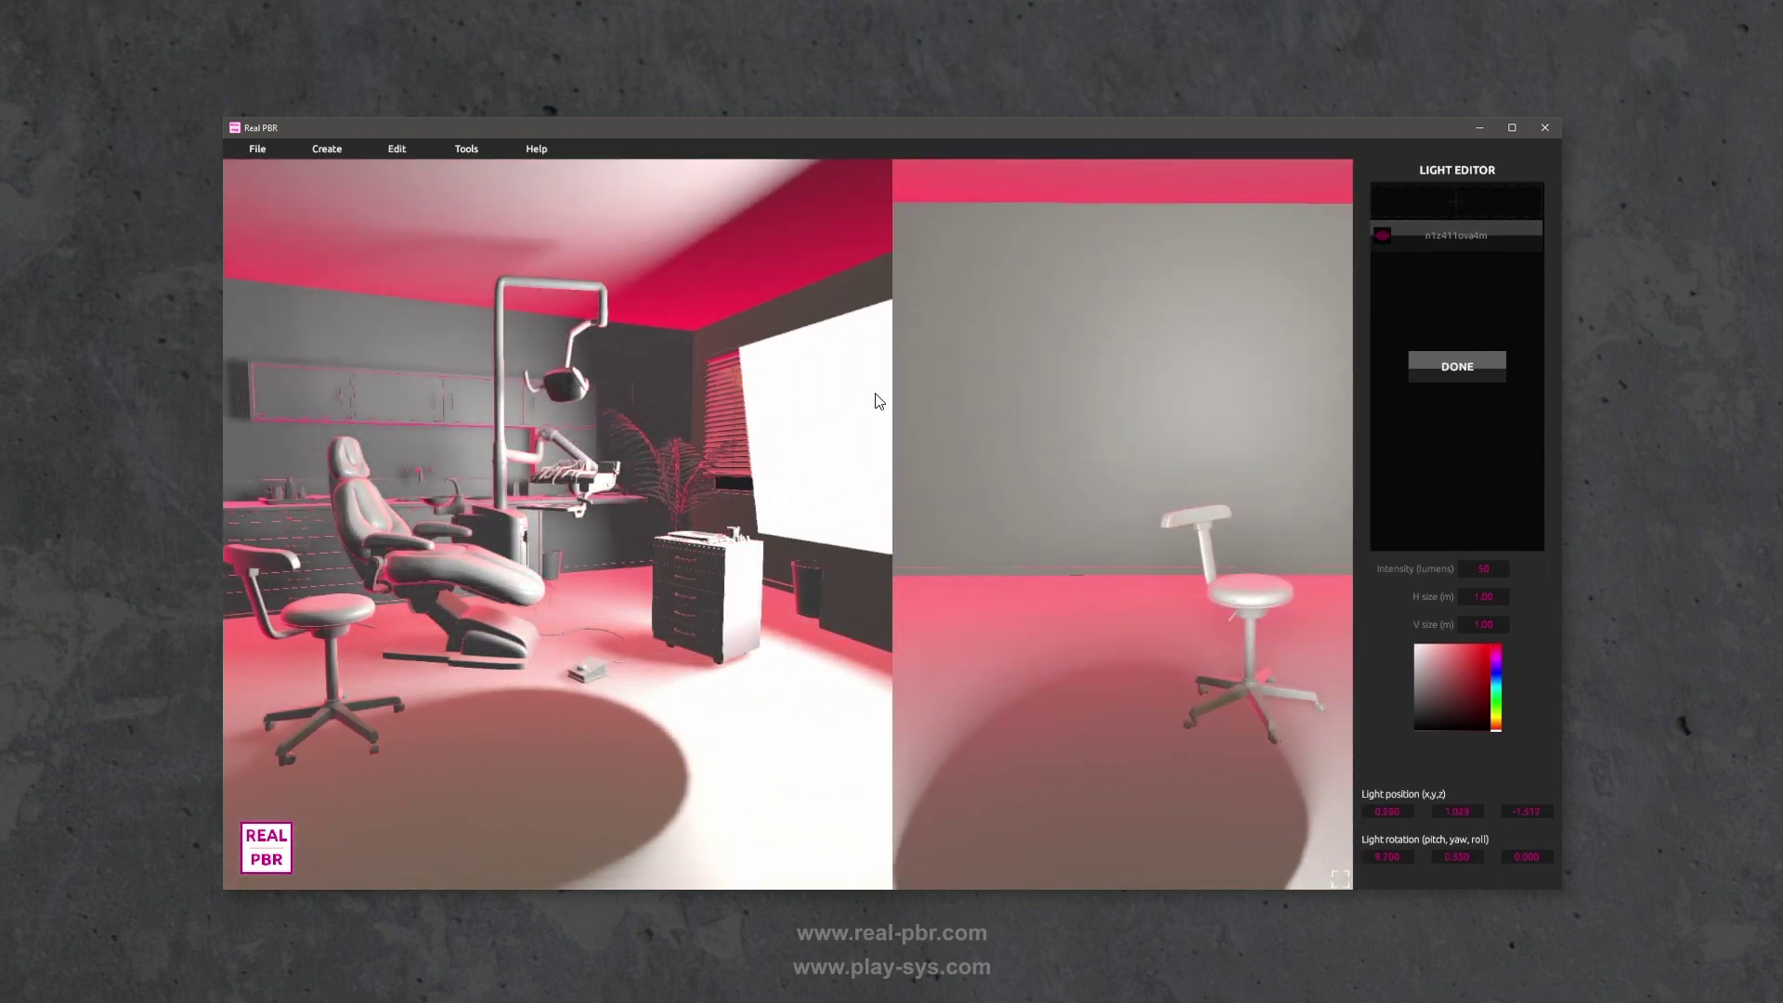
{"action": "left_click_drag", "start_coordinate": [1141, 455], "coordinate": [932, 523]}
{"action": "scroll", "coordinate": [1086, 556], "scroll_direction": "down", "scroll_amount": 5}
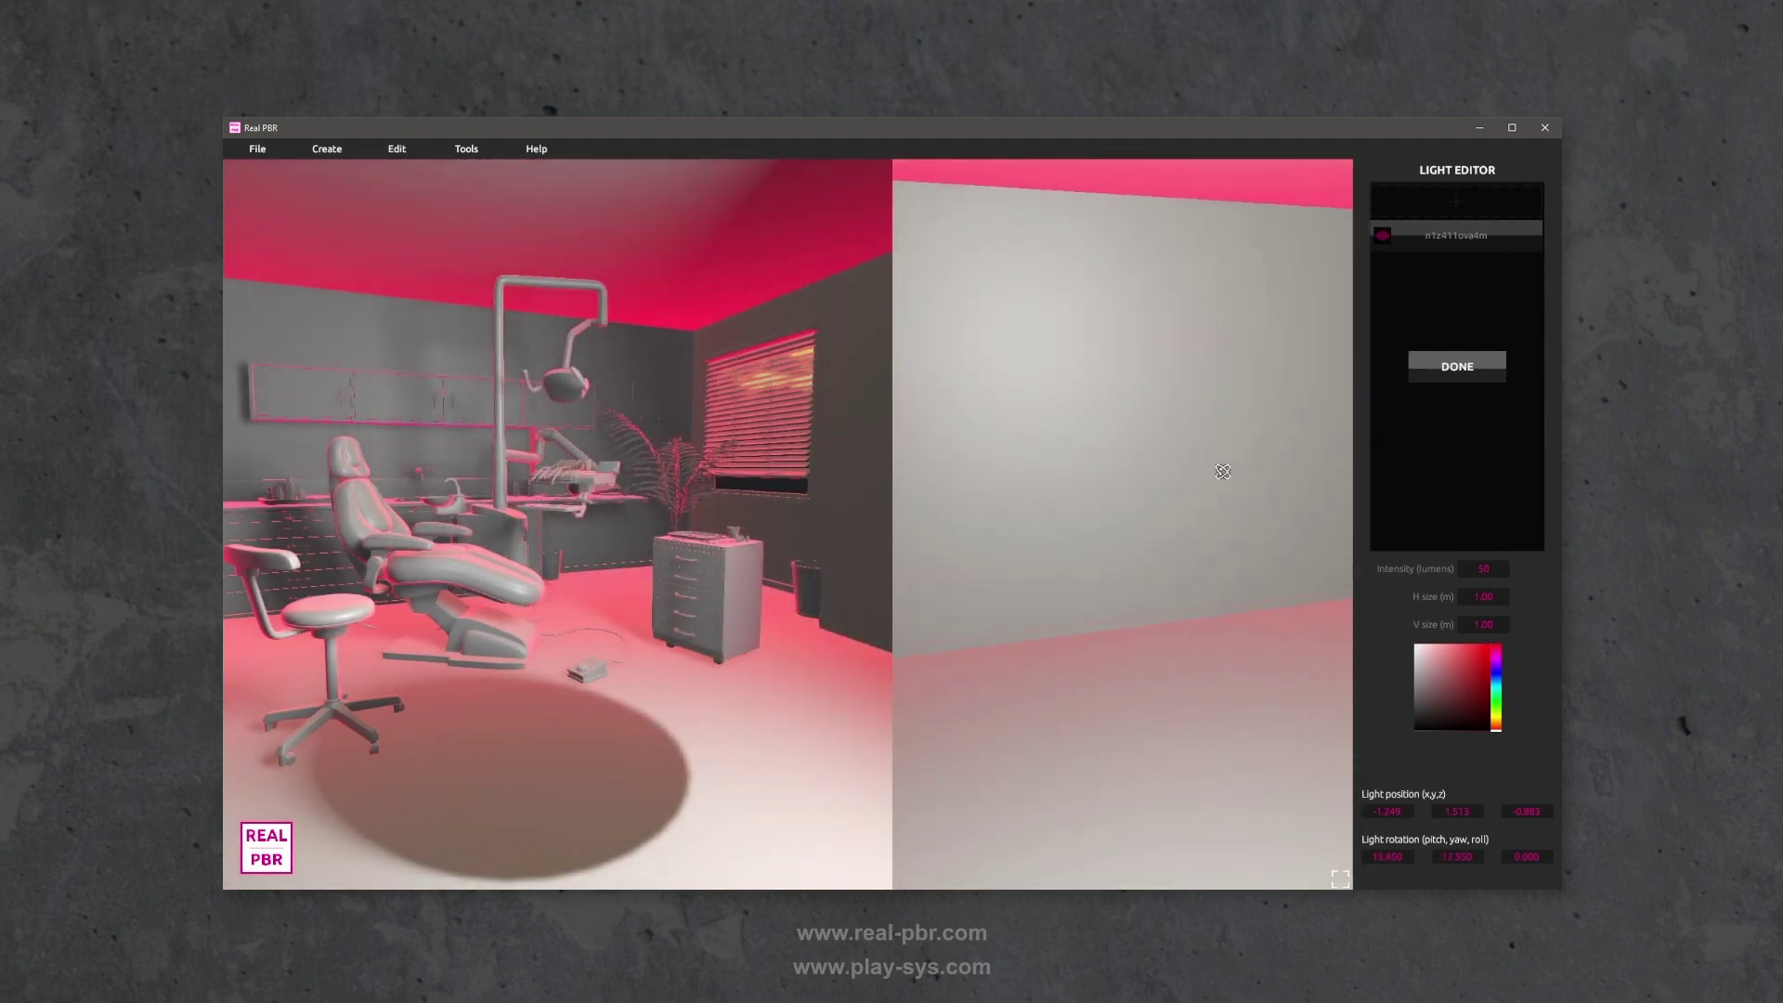
{"action": "left_click_drag", "start_coordinate": [1194, 465], "coordinate": [1088, 522]}
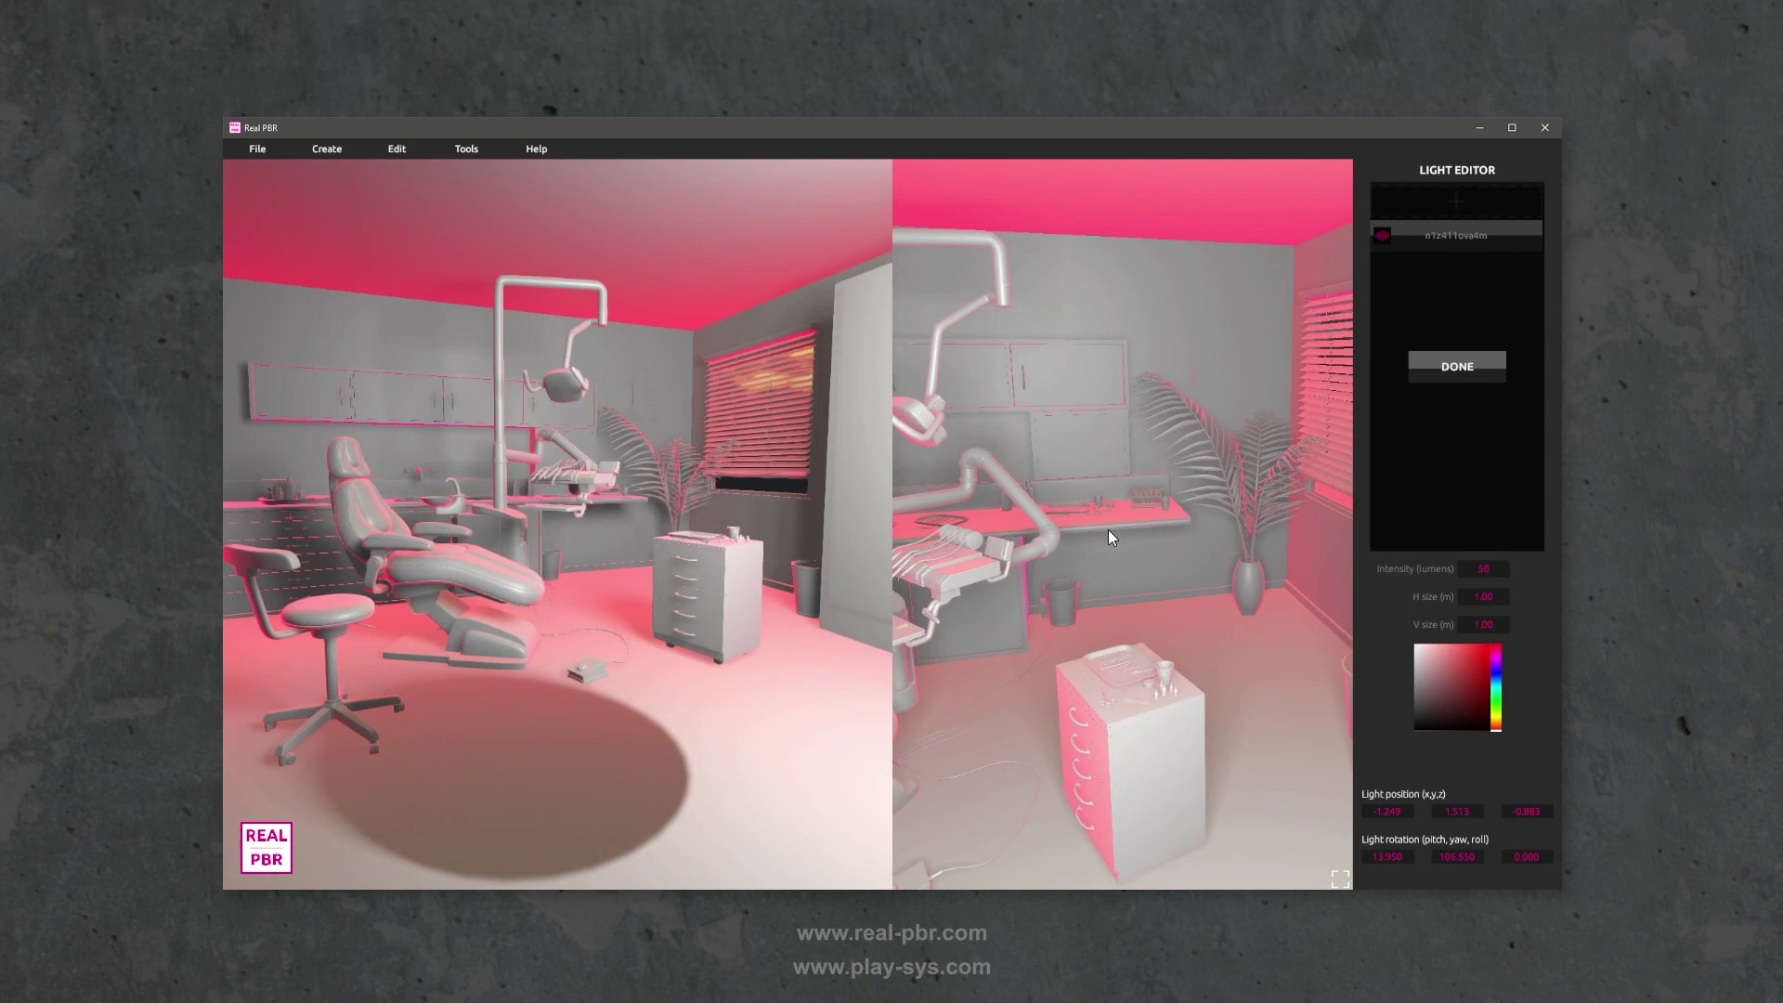
{"action": "middle_click_drag", "start_coordinate": [1132, 506], "coordinate": [1128, 540]}
{"action": "left_click_drag", "start_coordinate": [1045, 540], "coordinate": [1121, 555]}
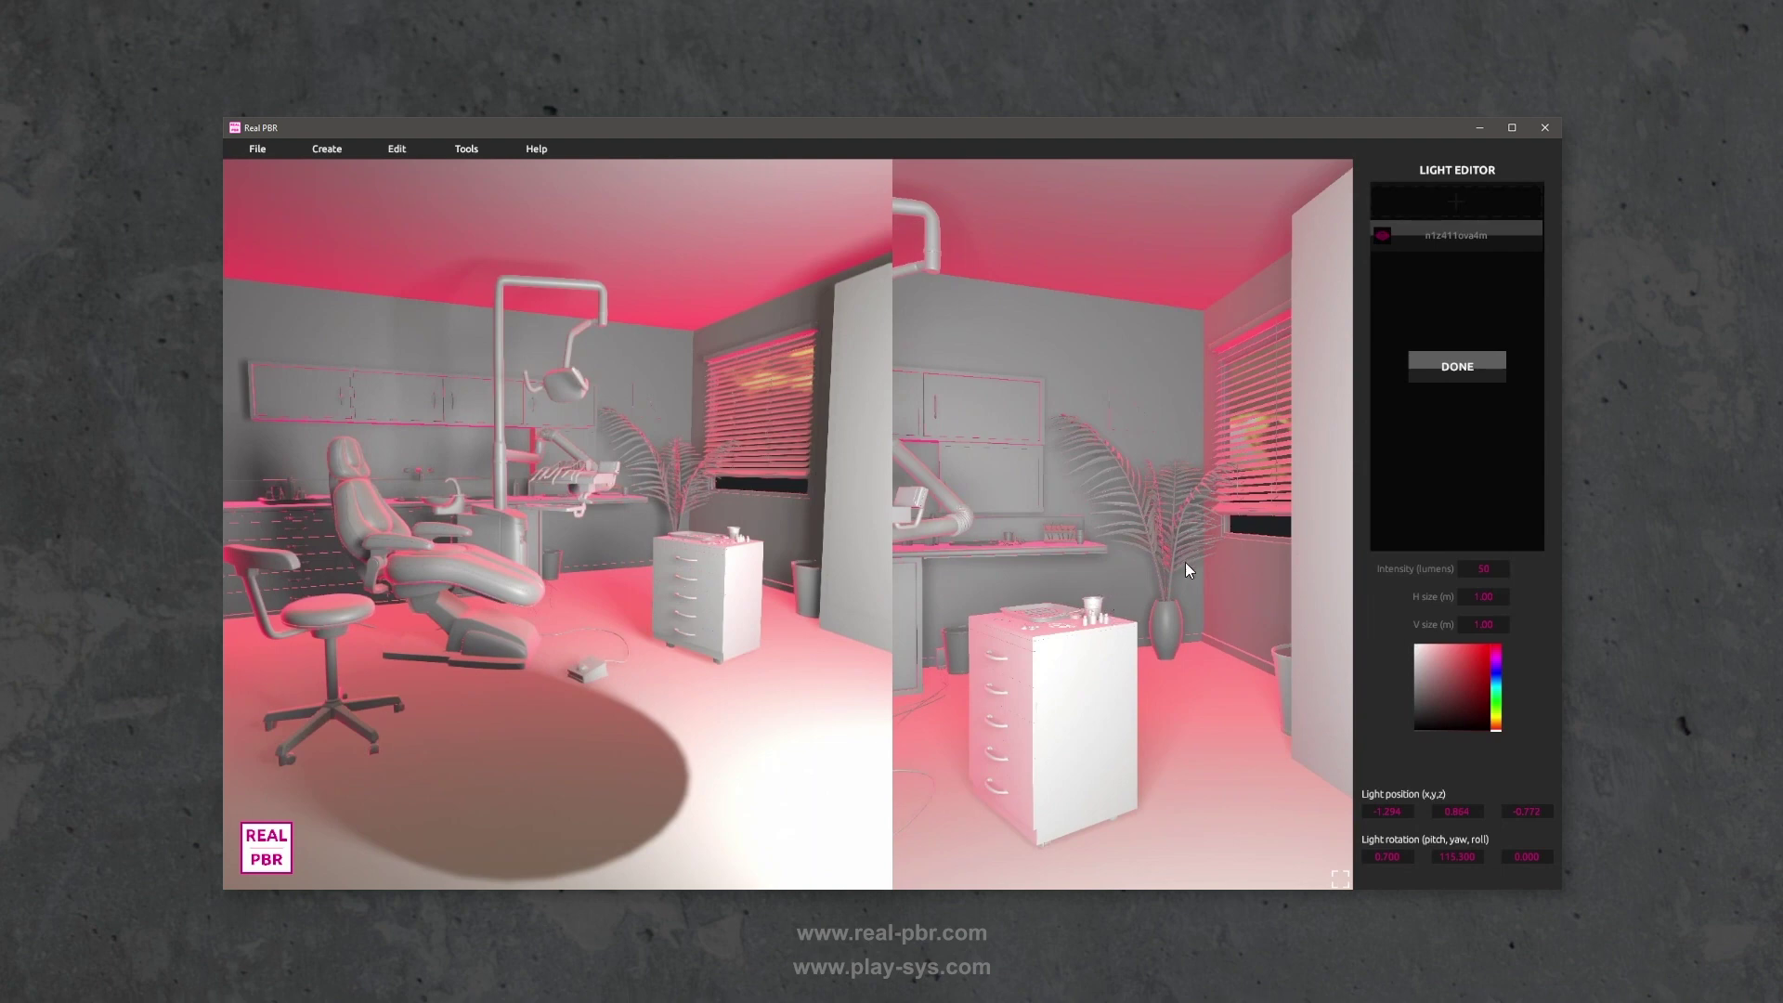
{"action": "left_click_drag", "start_coordinate": [1119, 590], "coordinate": [1141, 617]}
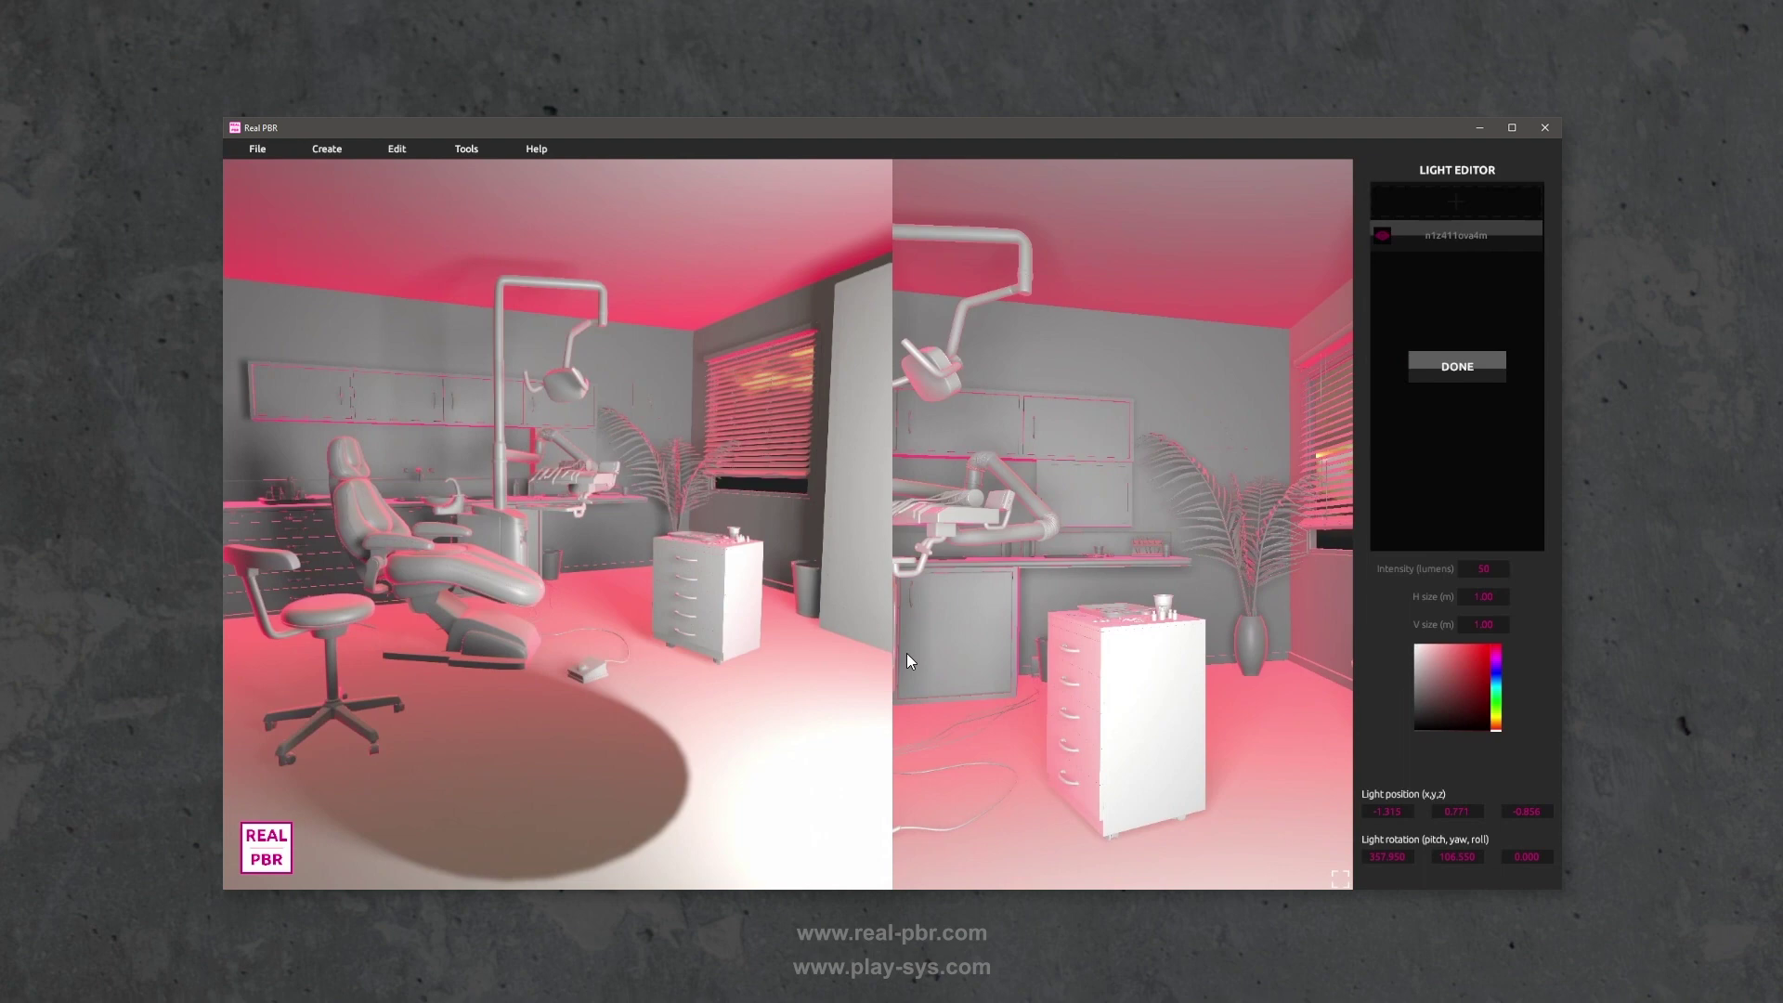
{"action": "left_click", "coordinate": [1451, 371]}
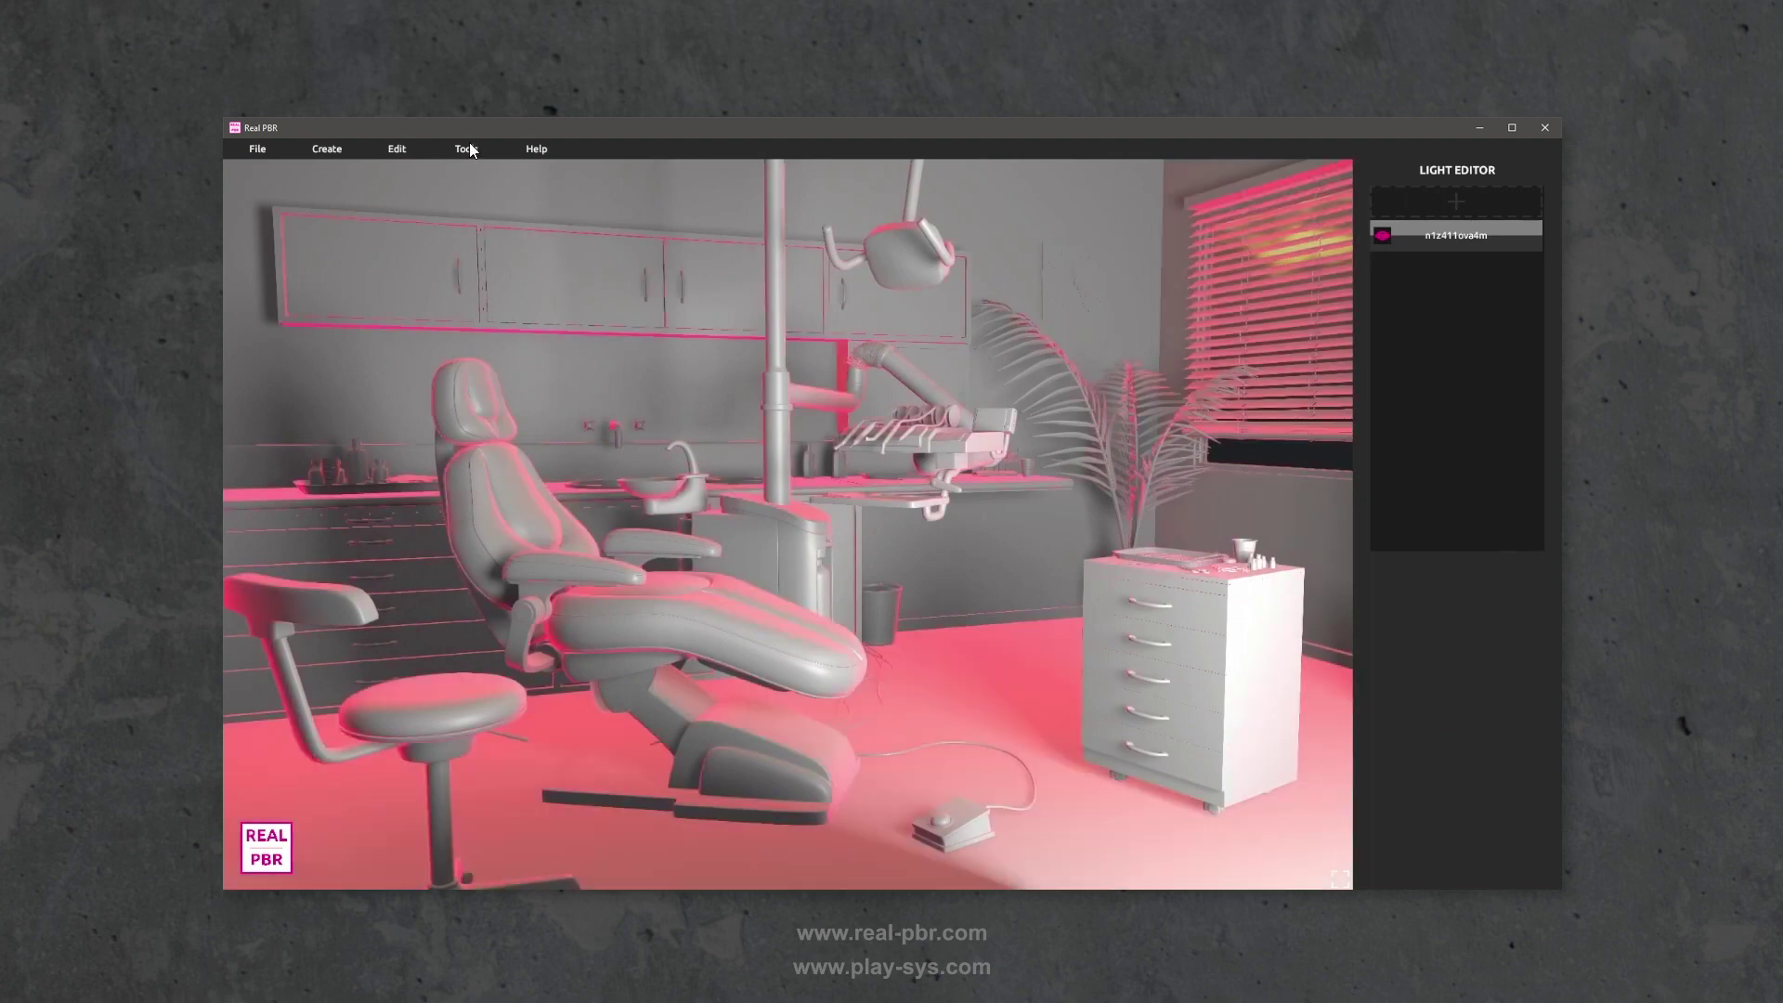
- Open the Material Editor
{"action": "left_click", "coordinate": [466, 148]}
{"action": "left_click", "coordinate": [494, 262]}
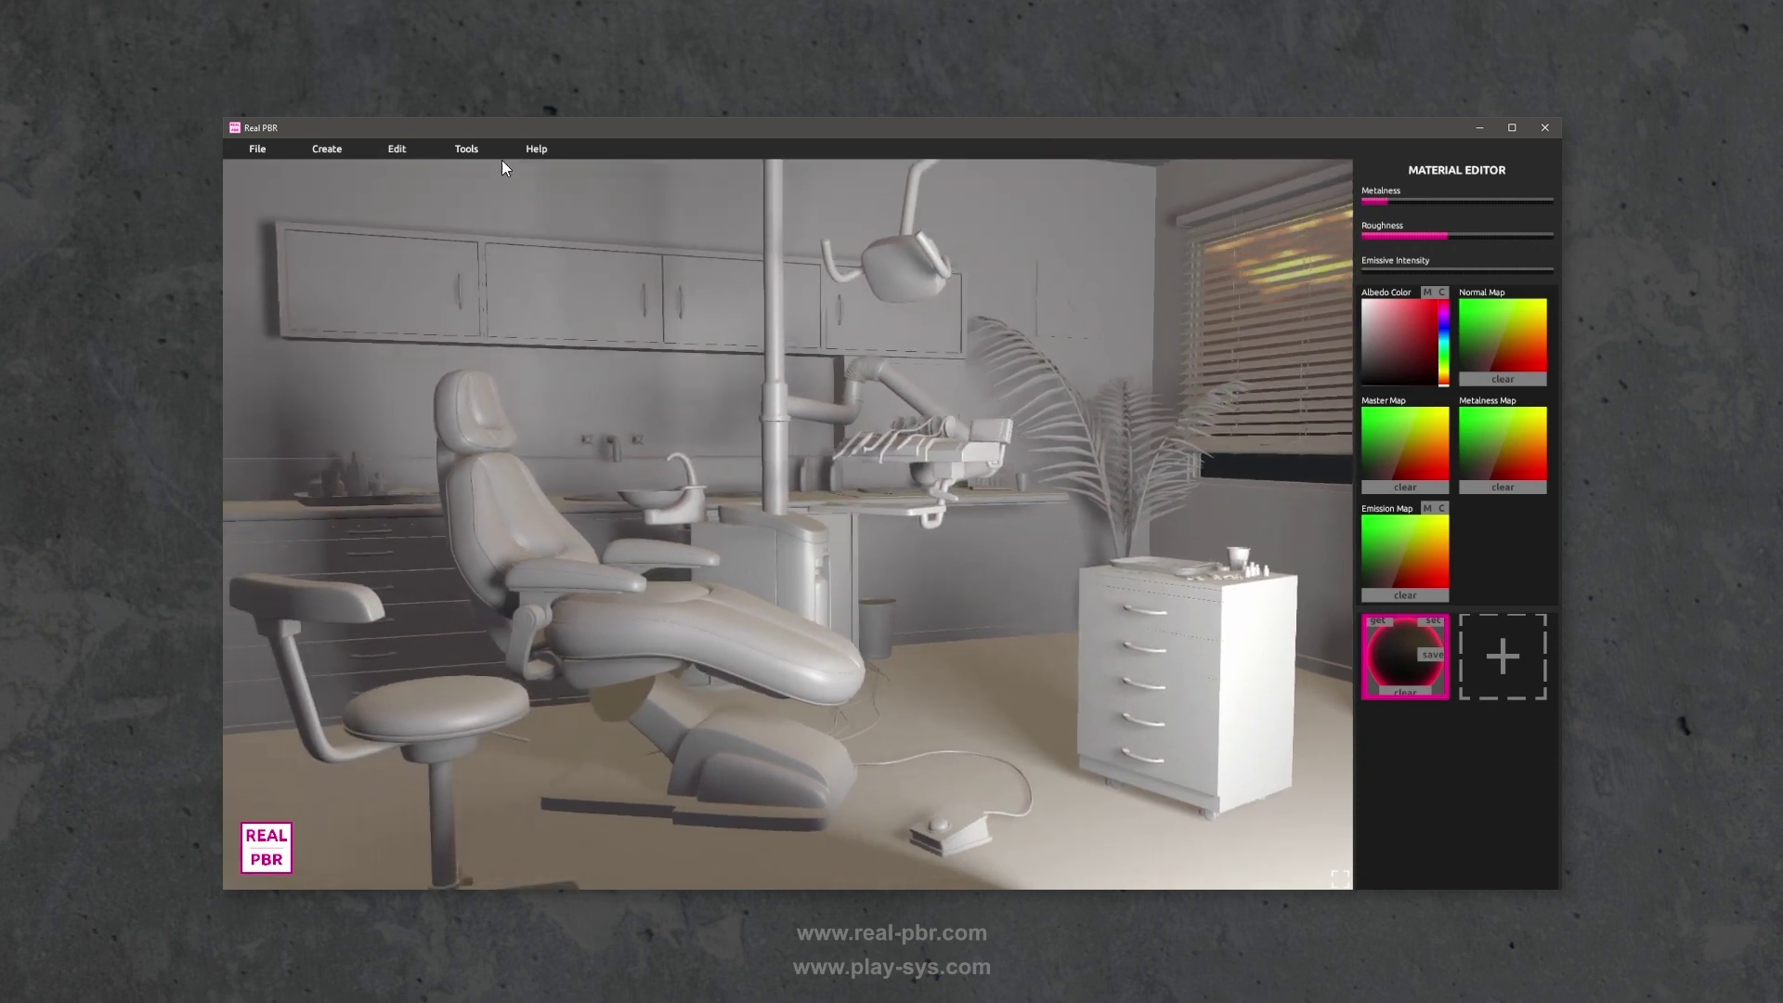
{"action": "left_click", "coordinate": [464, 149]}
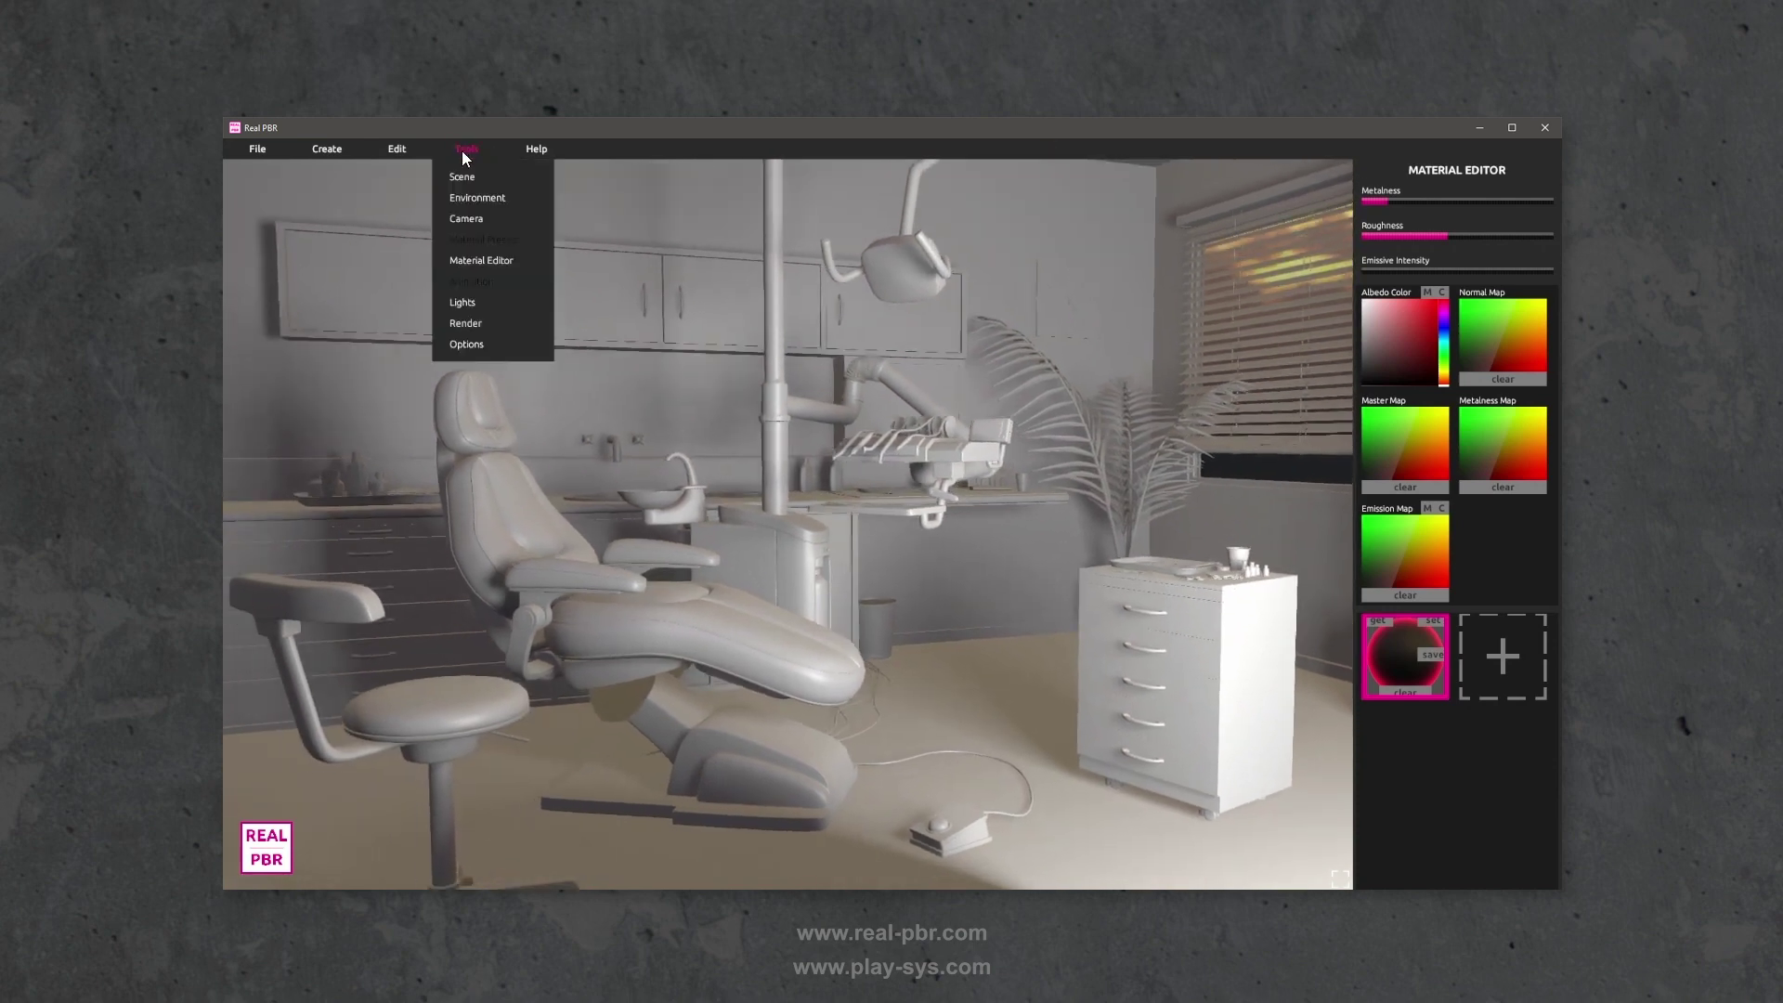
{"action": "left_click", "coordinate": [470, 301]}
{"action": "left_click_drag", "start_coordinate": [1002, 451], "coordinate": [1050, 571]}
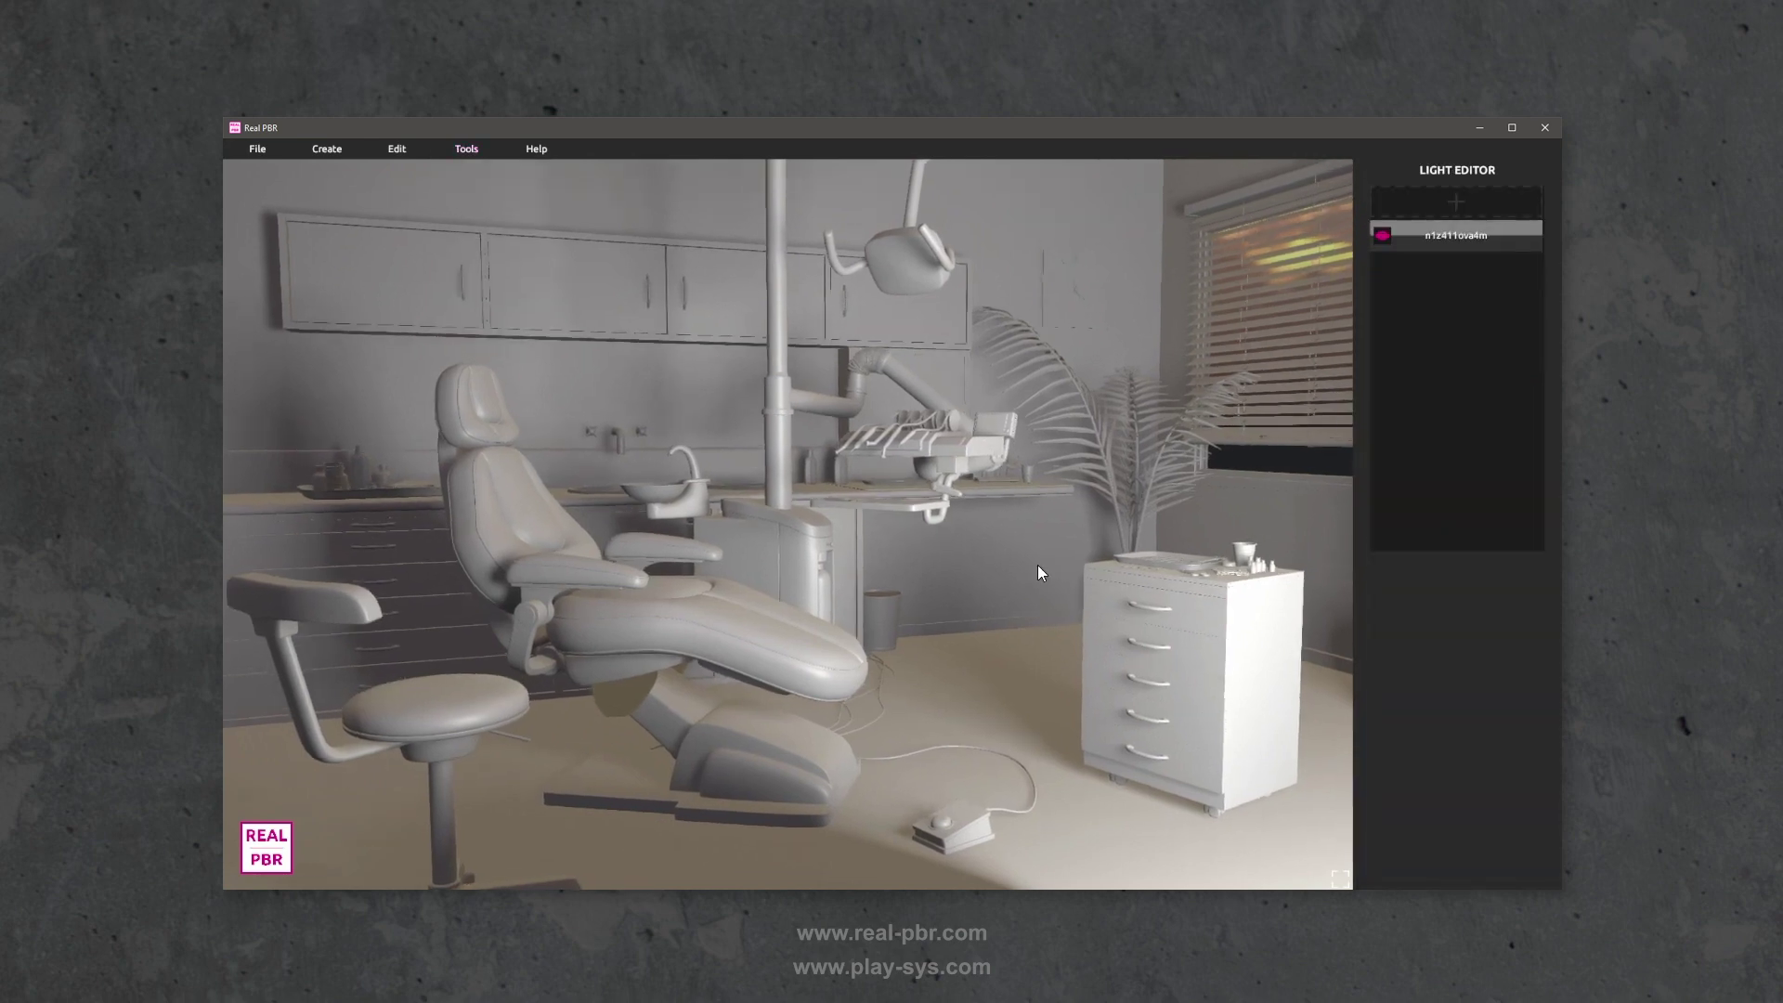
{"action": "middle_click_drag", "start_coordinate": [1038, 564], "coordinate": [1038, 572]}
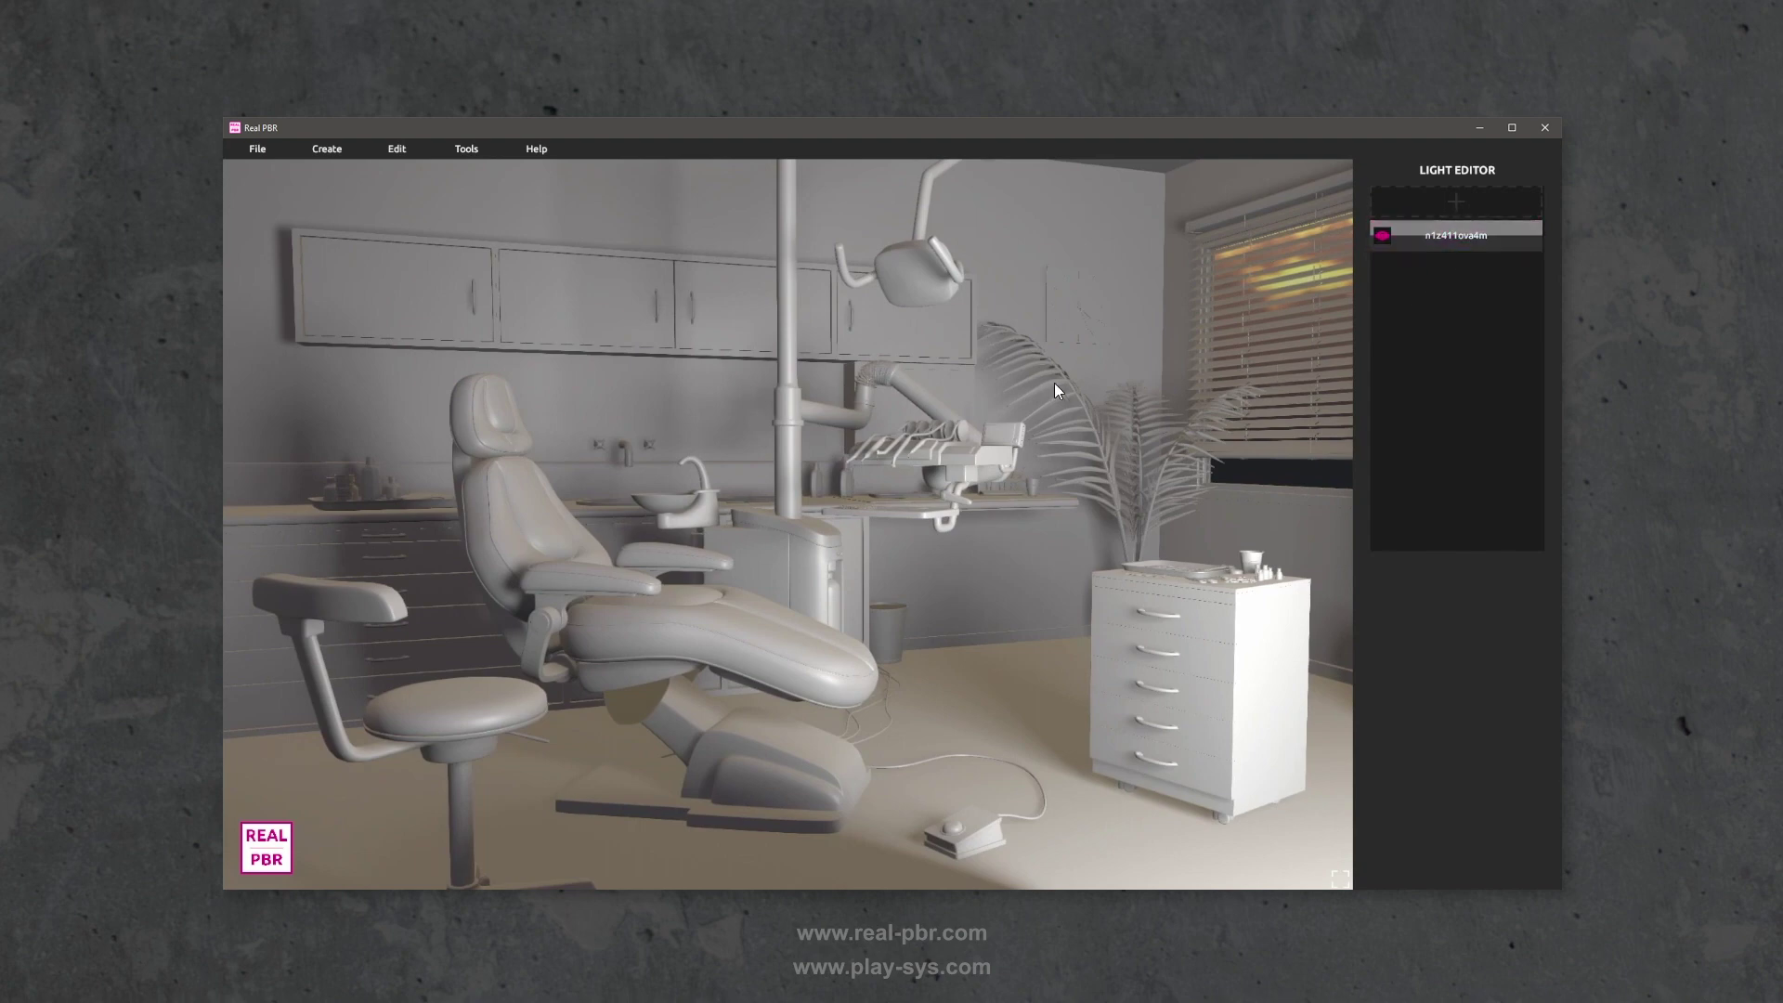
- Open the render settings, preview the scene with Raytrace enabled, and switch Raytrace off again
{"action": "left_click", "coordinate": [465, 151]}
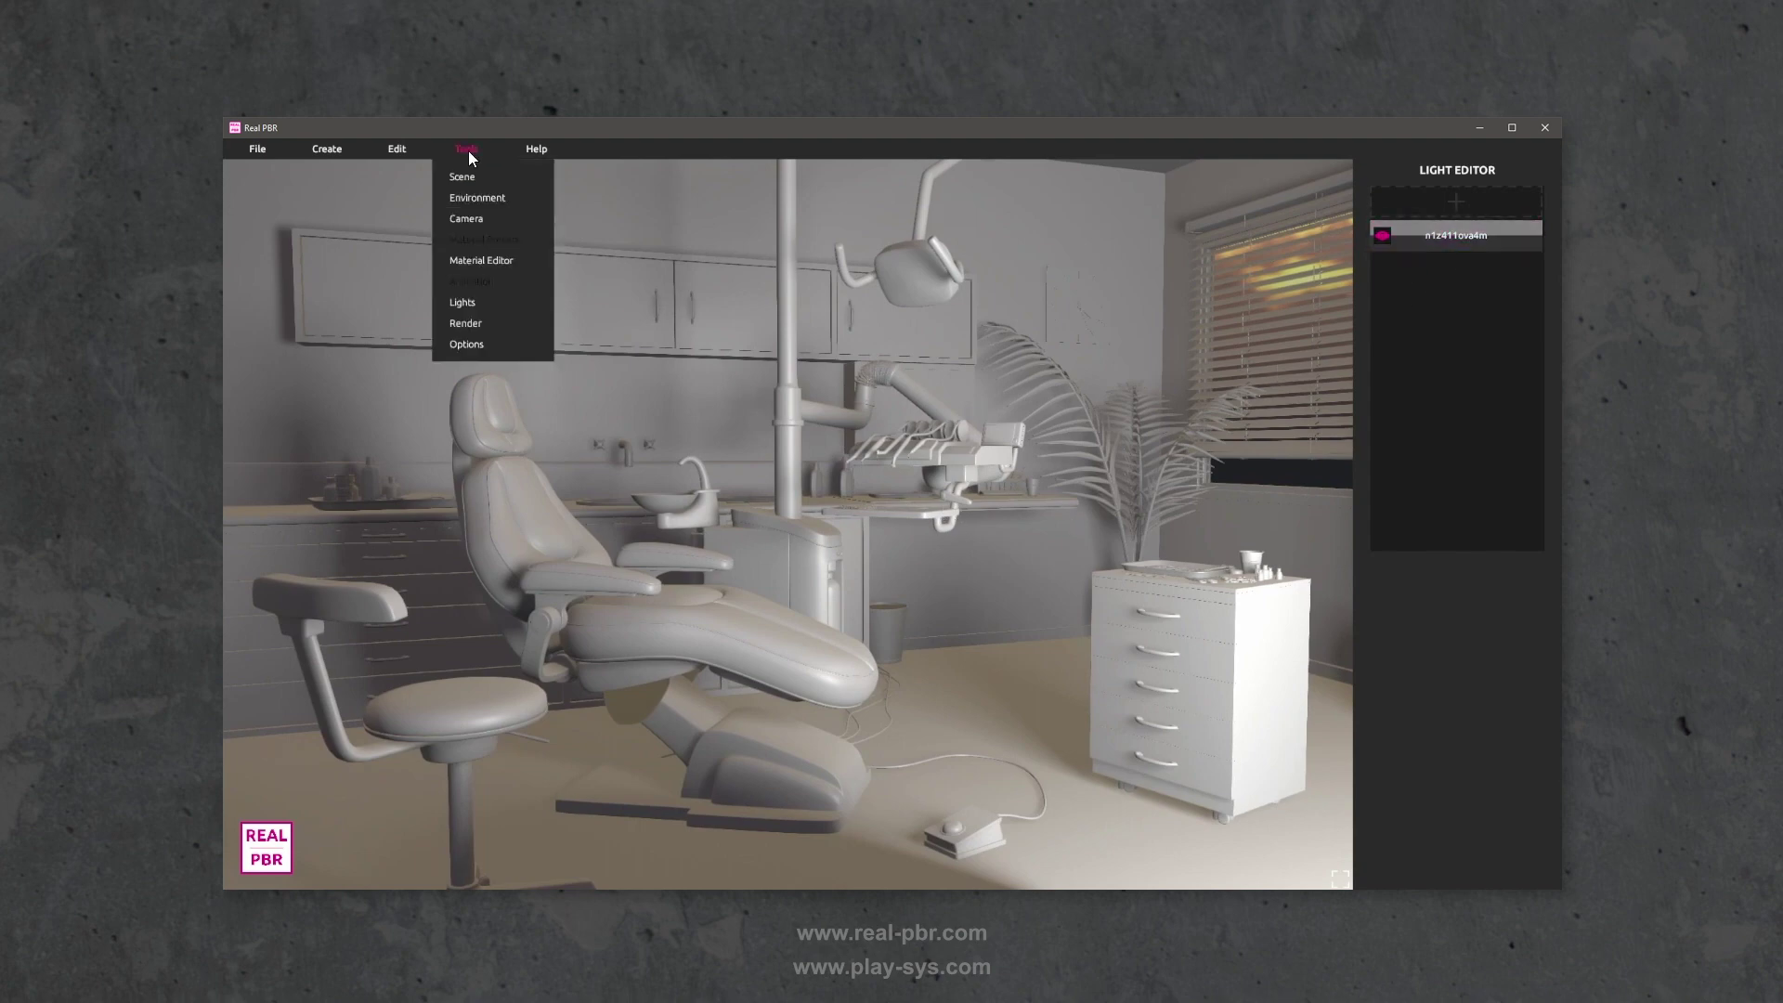
{"action": "left_click", "coordinate": [467, 323]}
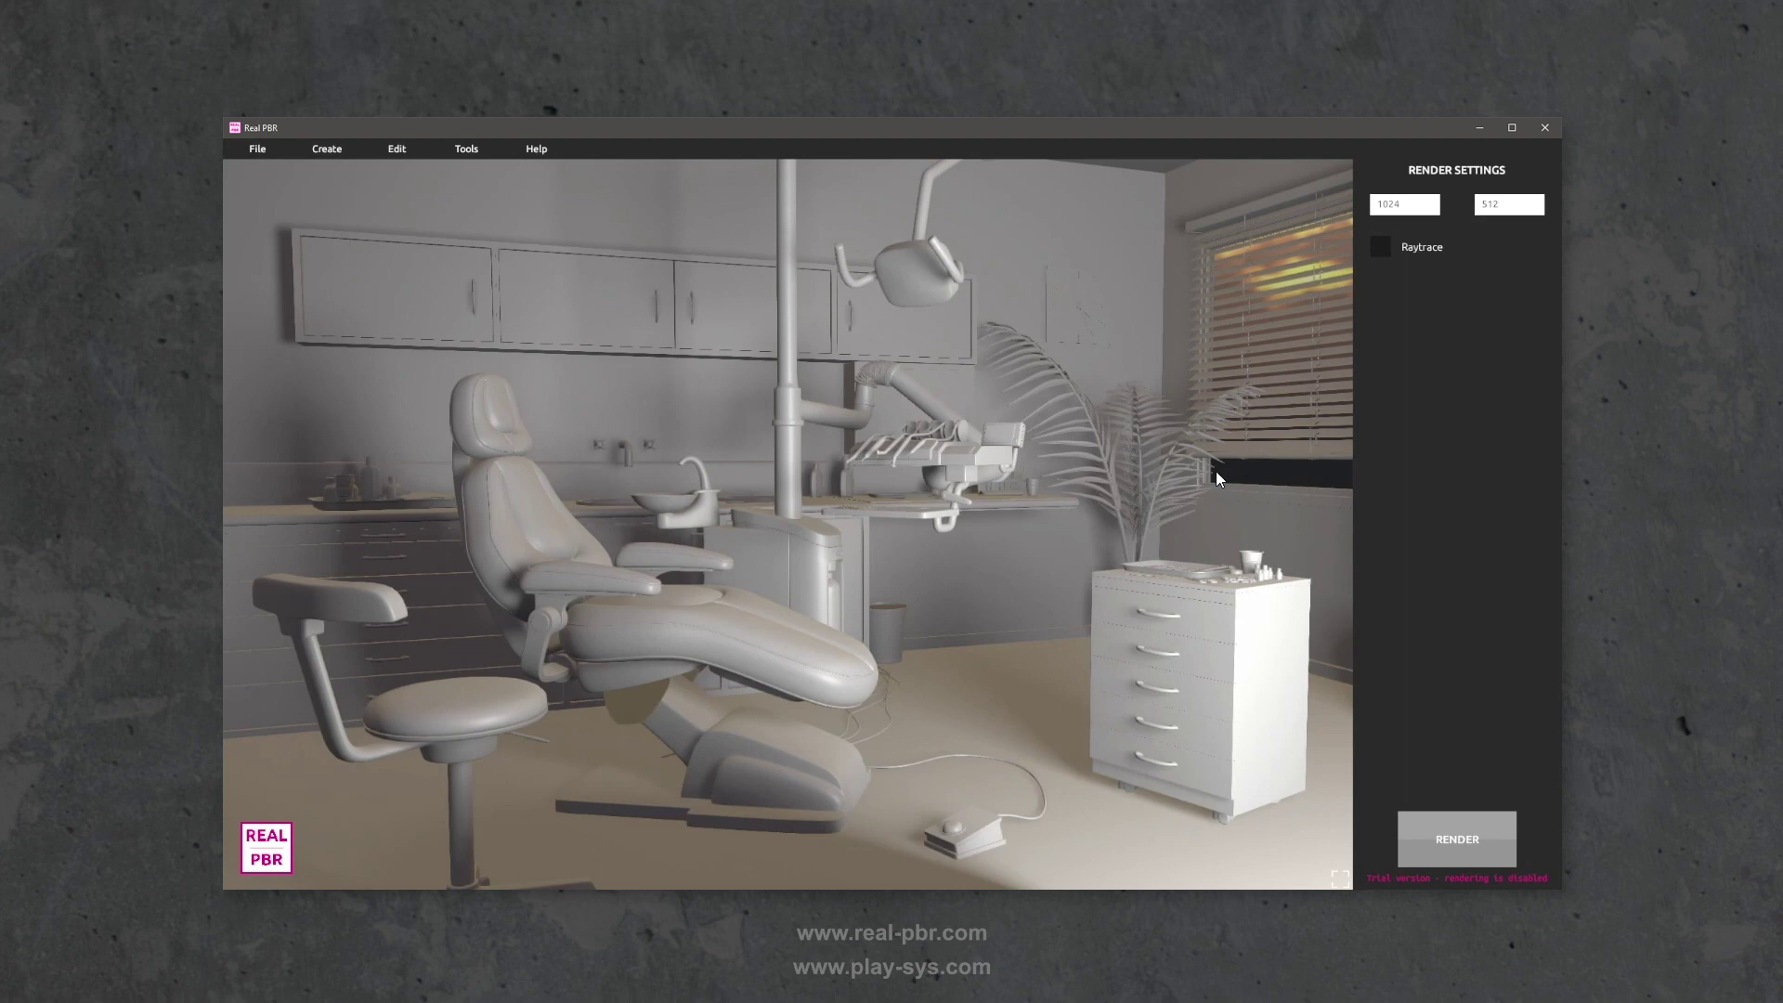
{"action": "left_click", "coordinate": [1380, 247]}
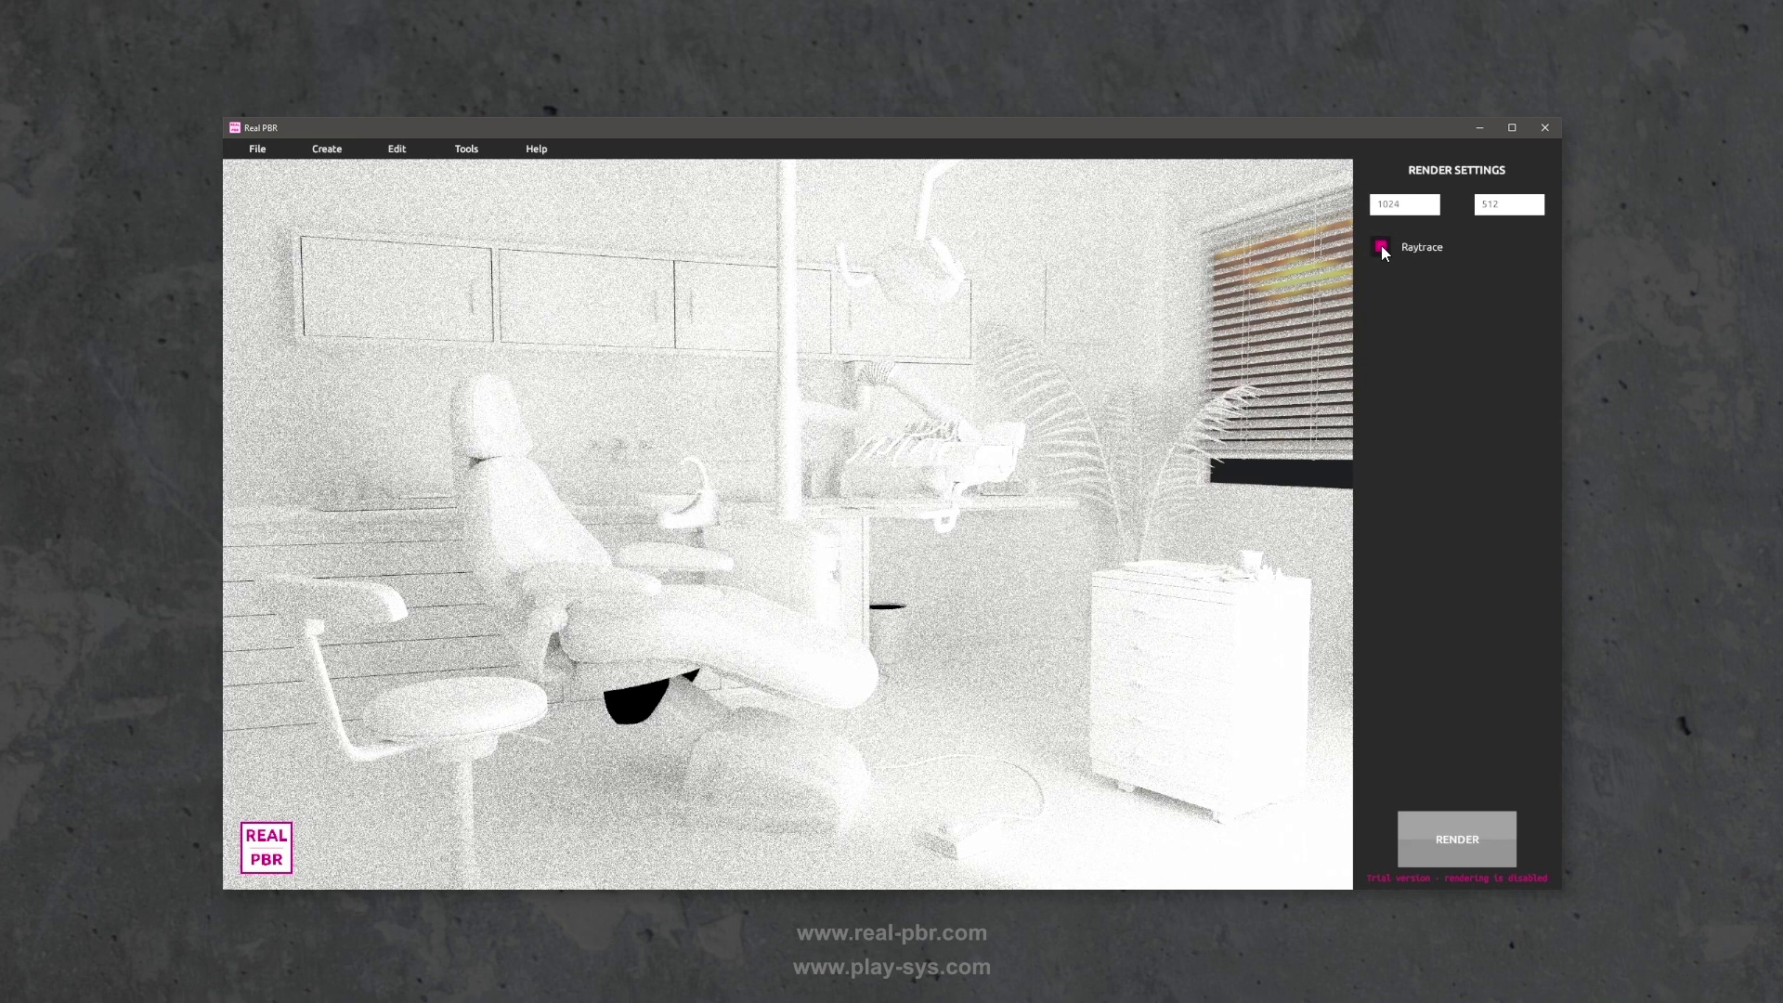
{"action": "left_click", "coordinate": [1381, 247]}
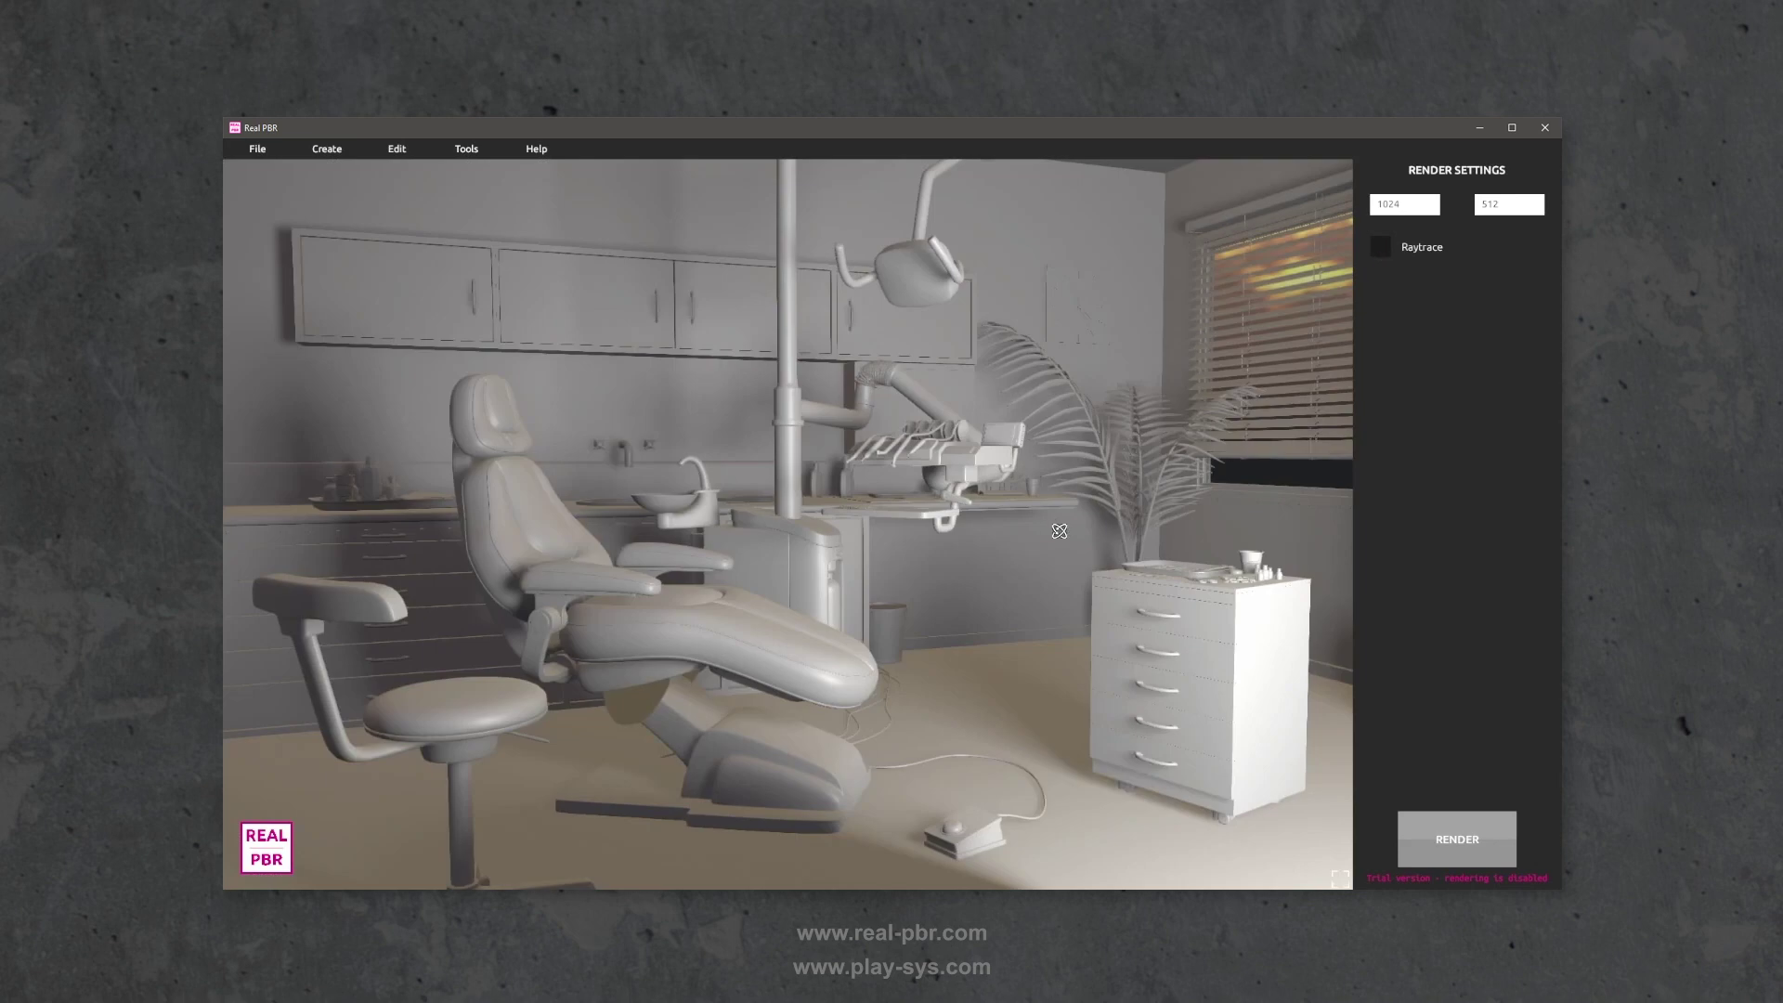
- Reframe the dental chair, stool and drawer cabinet slightly and enable Raytrace to preview the lighting
{"action": "left_click_drag", "start_coordinate": [1060, 531], "coordinate": [1058, 516]}
{"action": "middle_click_drag", "start_coordinate": [1053, 493], "coordinate": [1043, 484]}
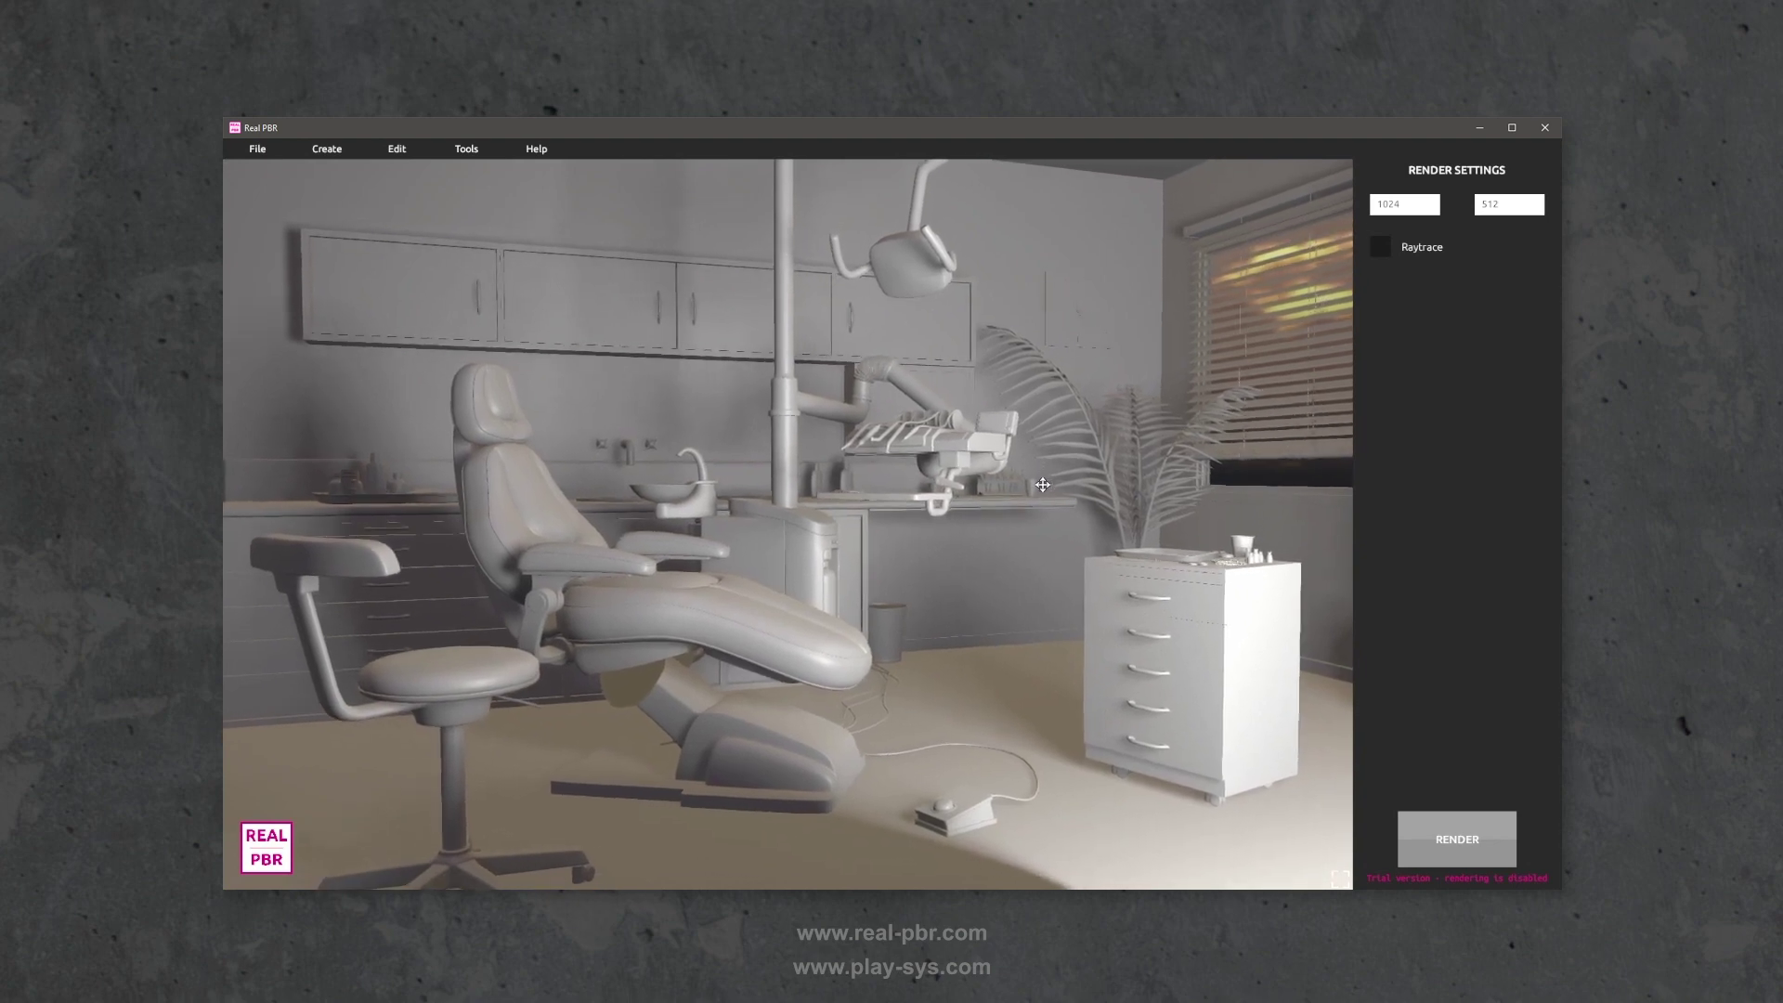
{"action": "left_click_drag", "start_coordinate": [1042, 485], "coordinate": [1012, 538]}
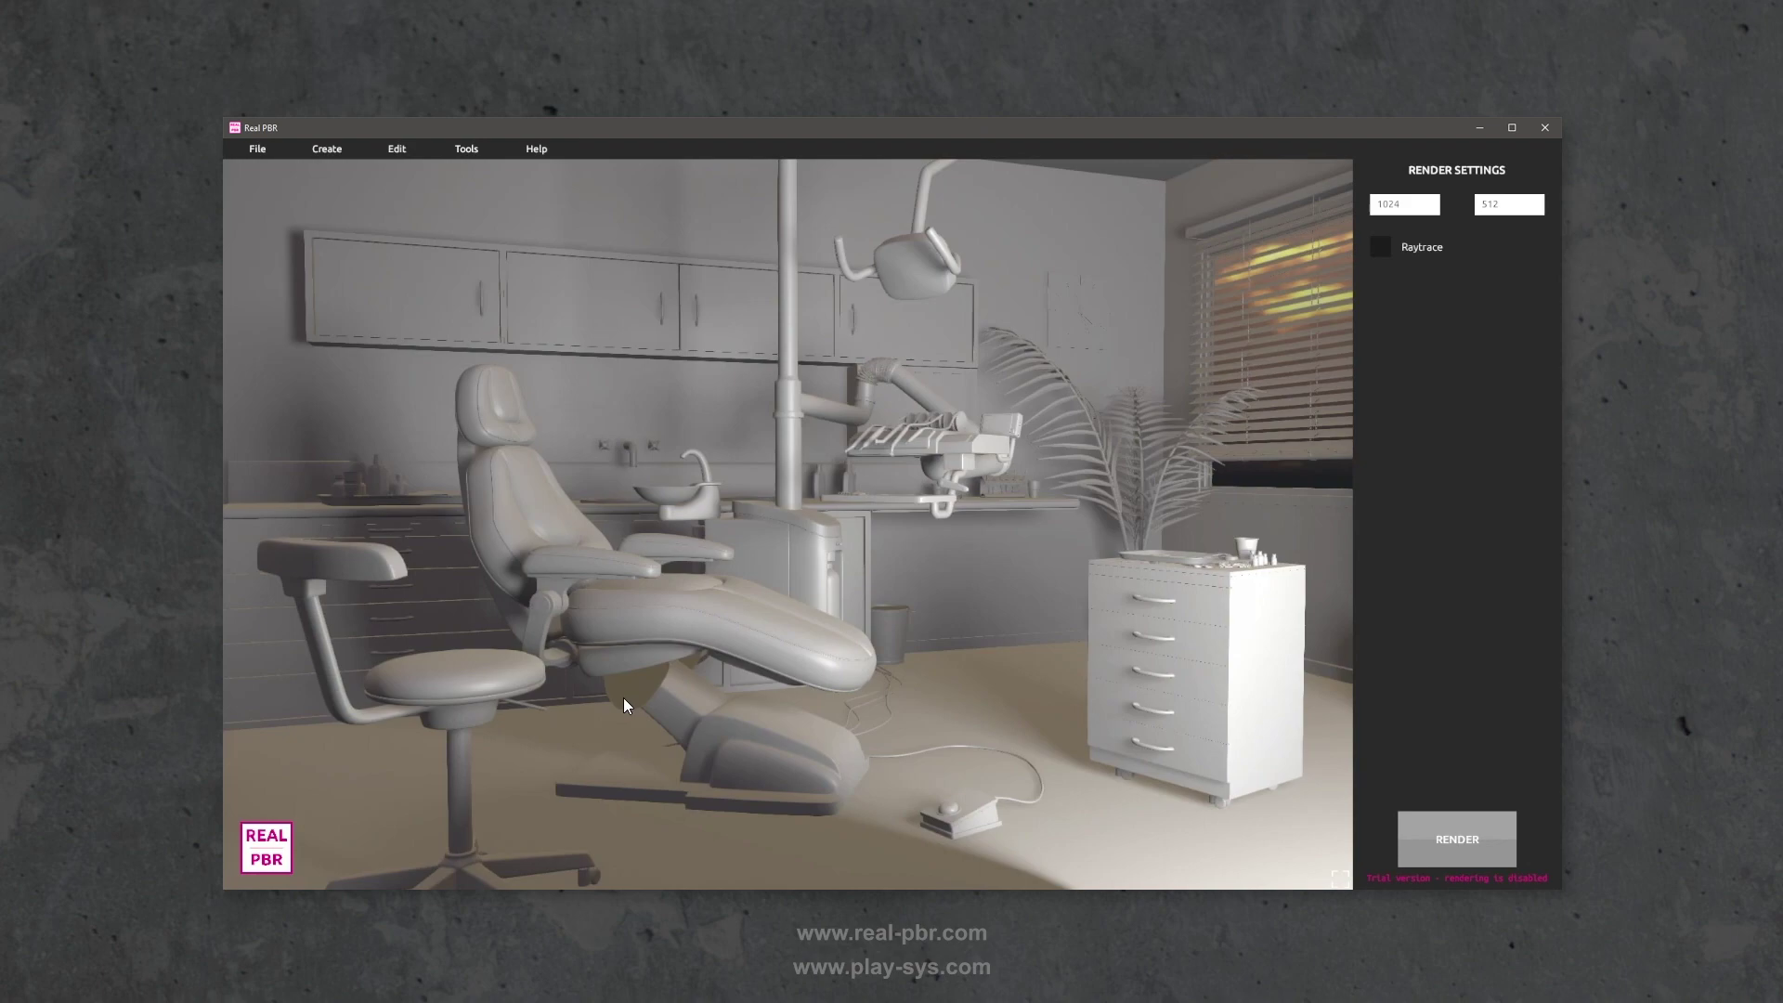
{"action": "left_click", "coordinate": [1381, 247]}
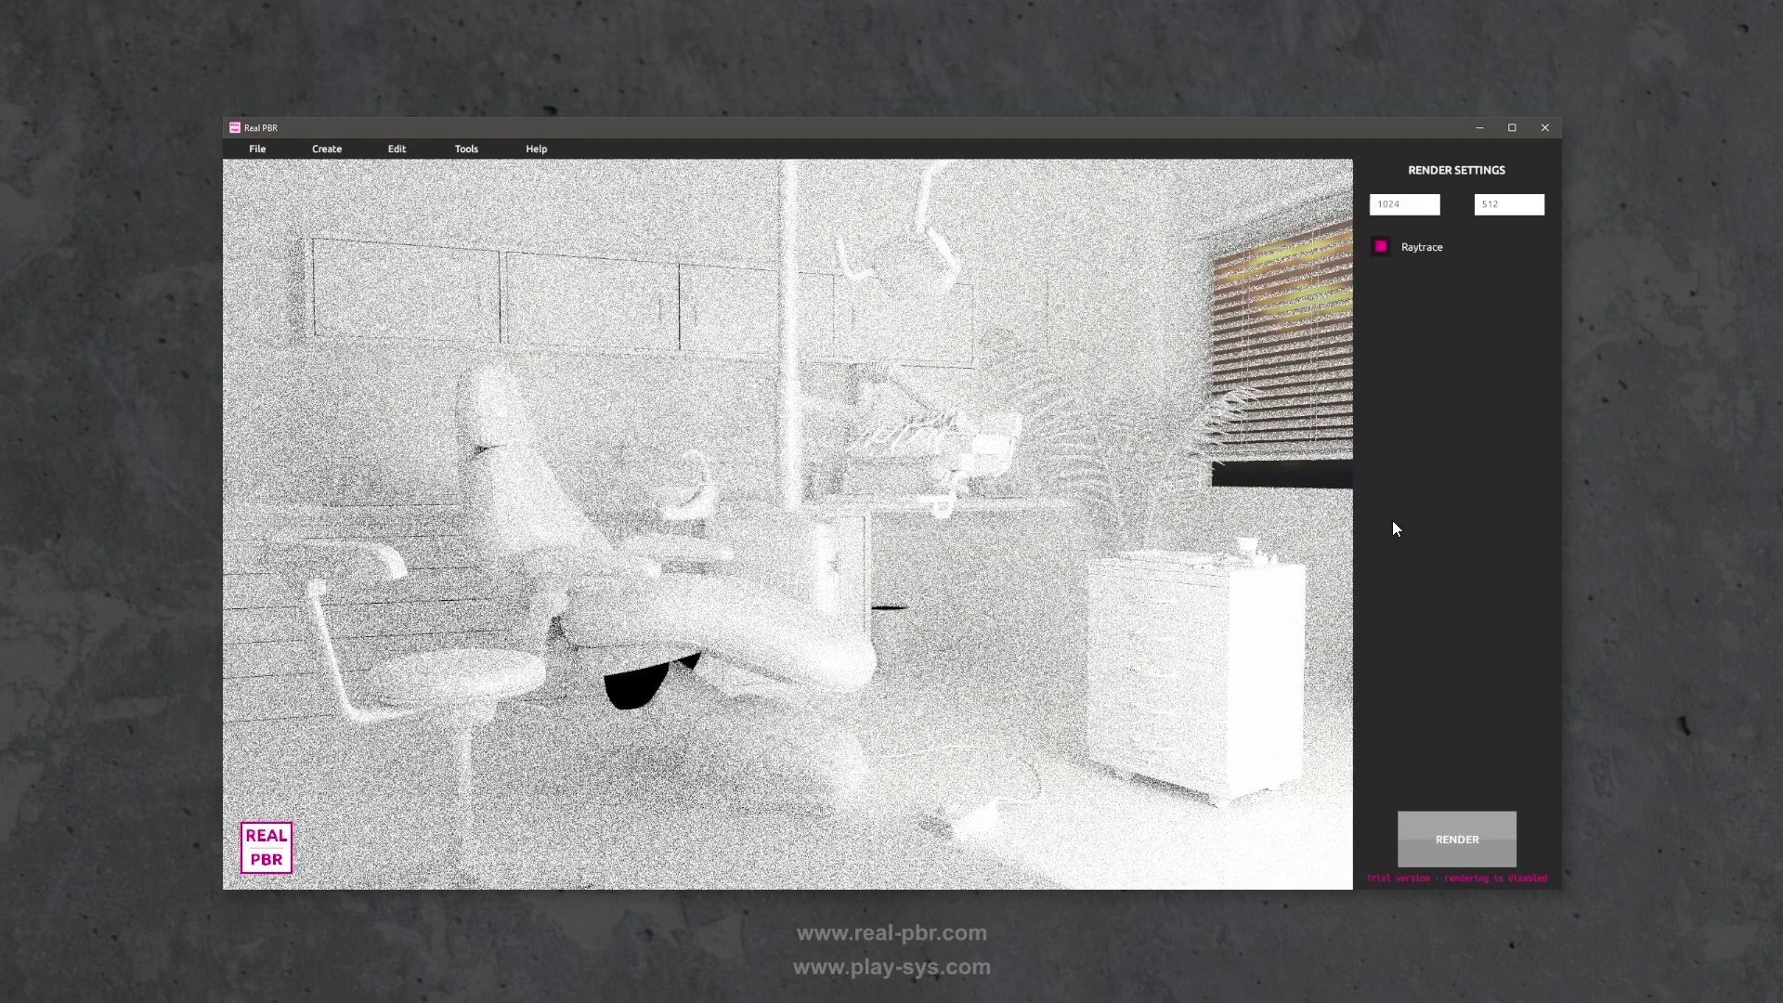
- Set the intensity of the light aimed at the drawer cabinet to 15 lumens and finish editing it
{"action": "left_click", "coordinate": [469, 150]}
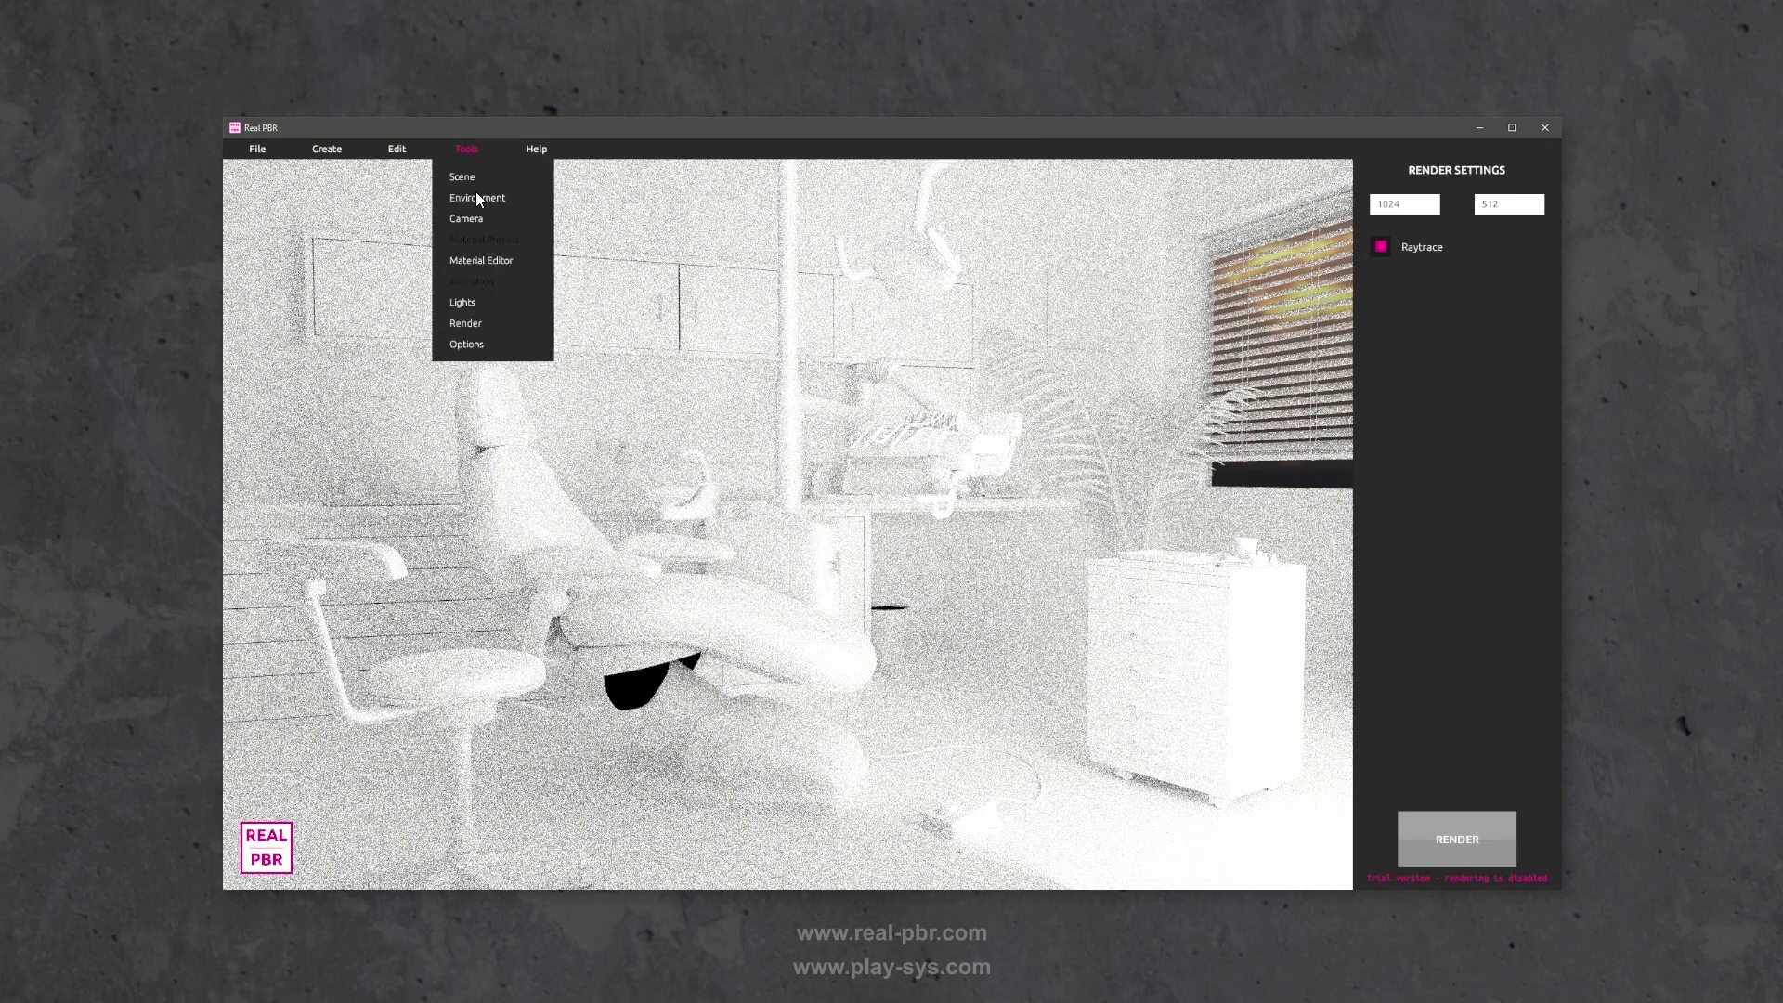
{"action": "left_click", "coordinate": [471, 302]}
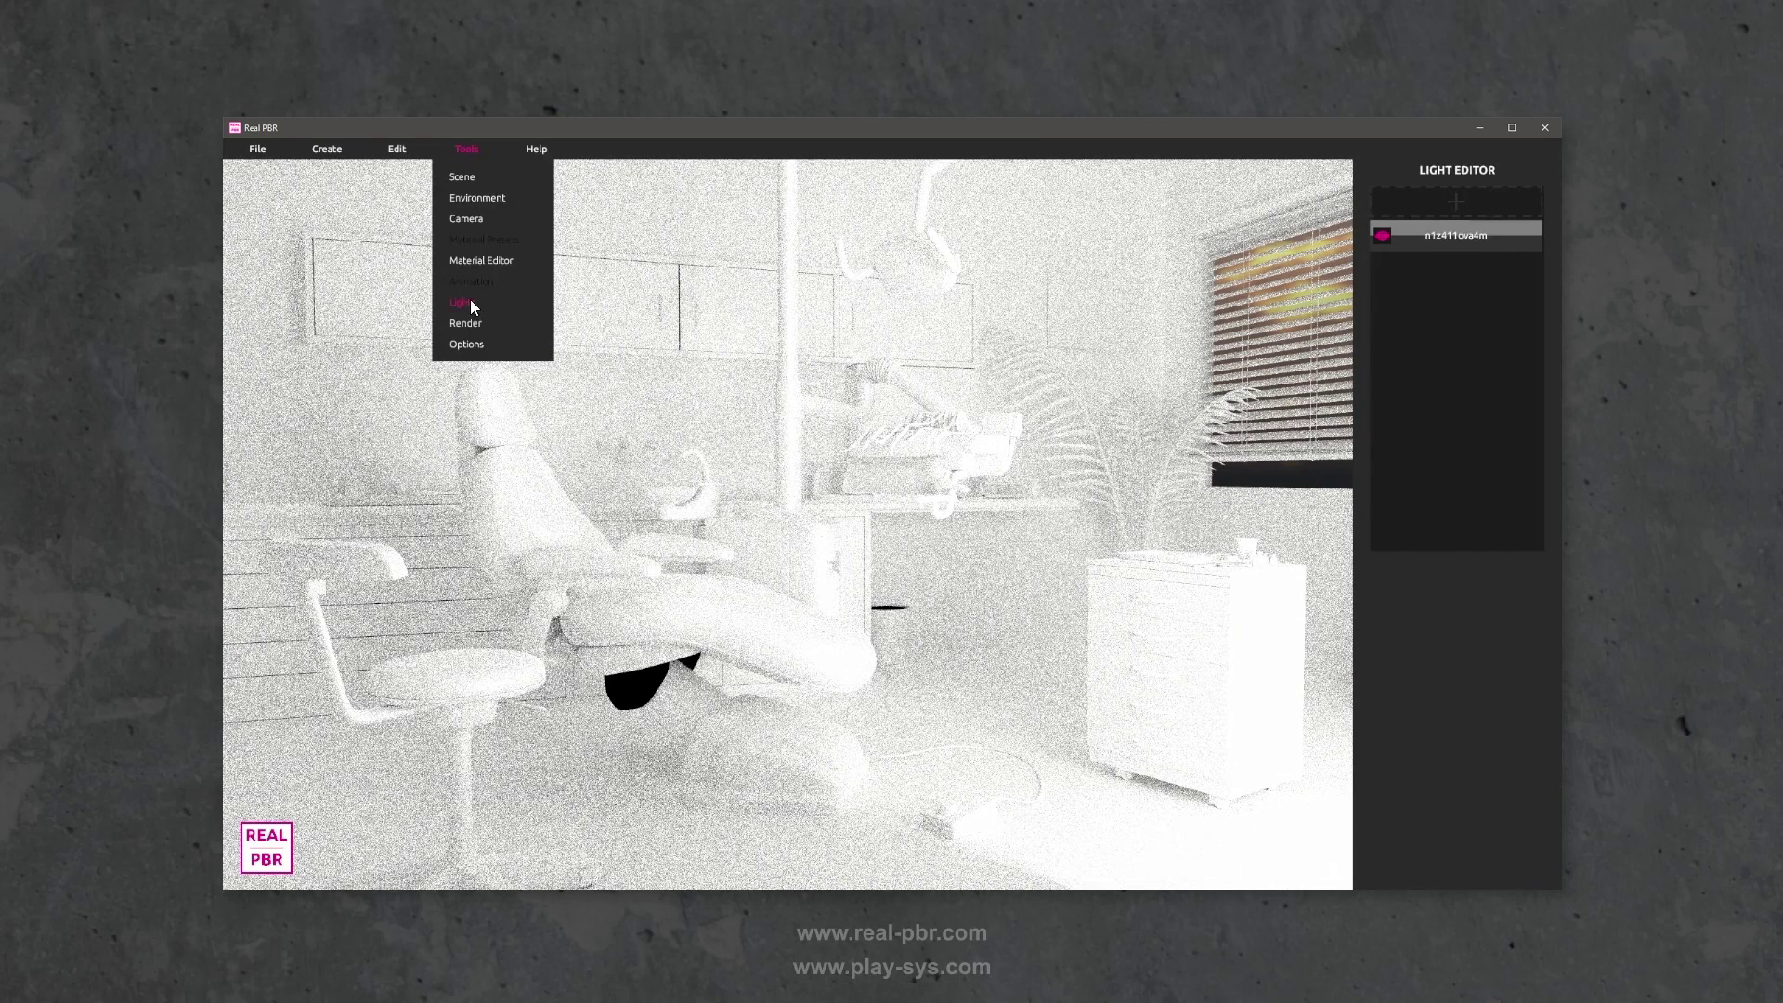
{"action": "left_click", "coordinate": [1479, 237]}
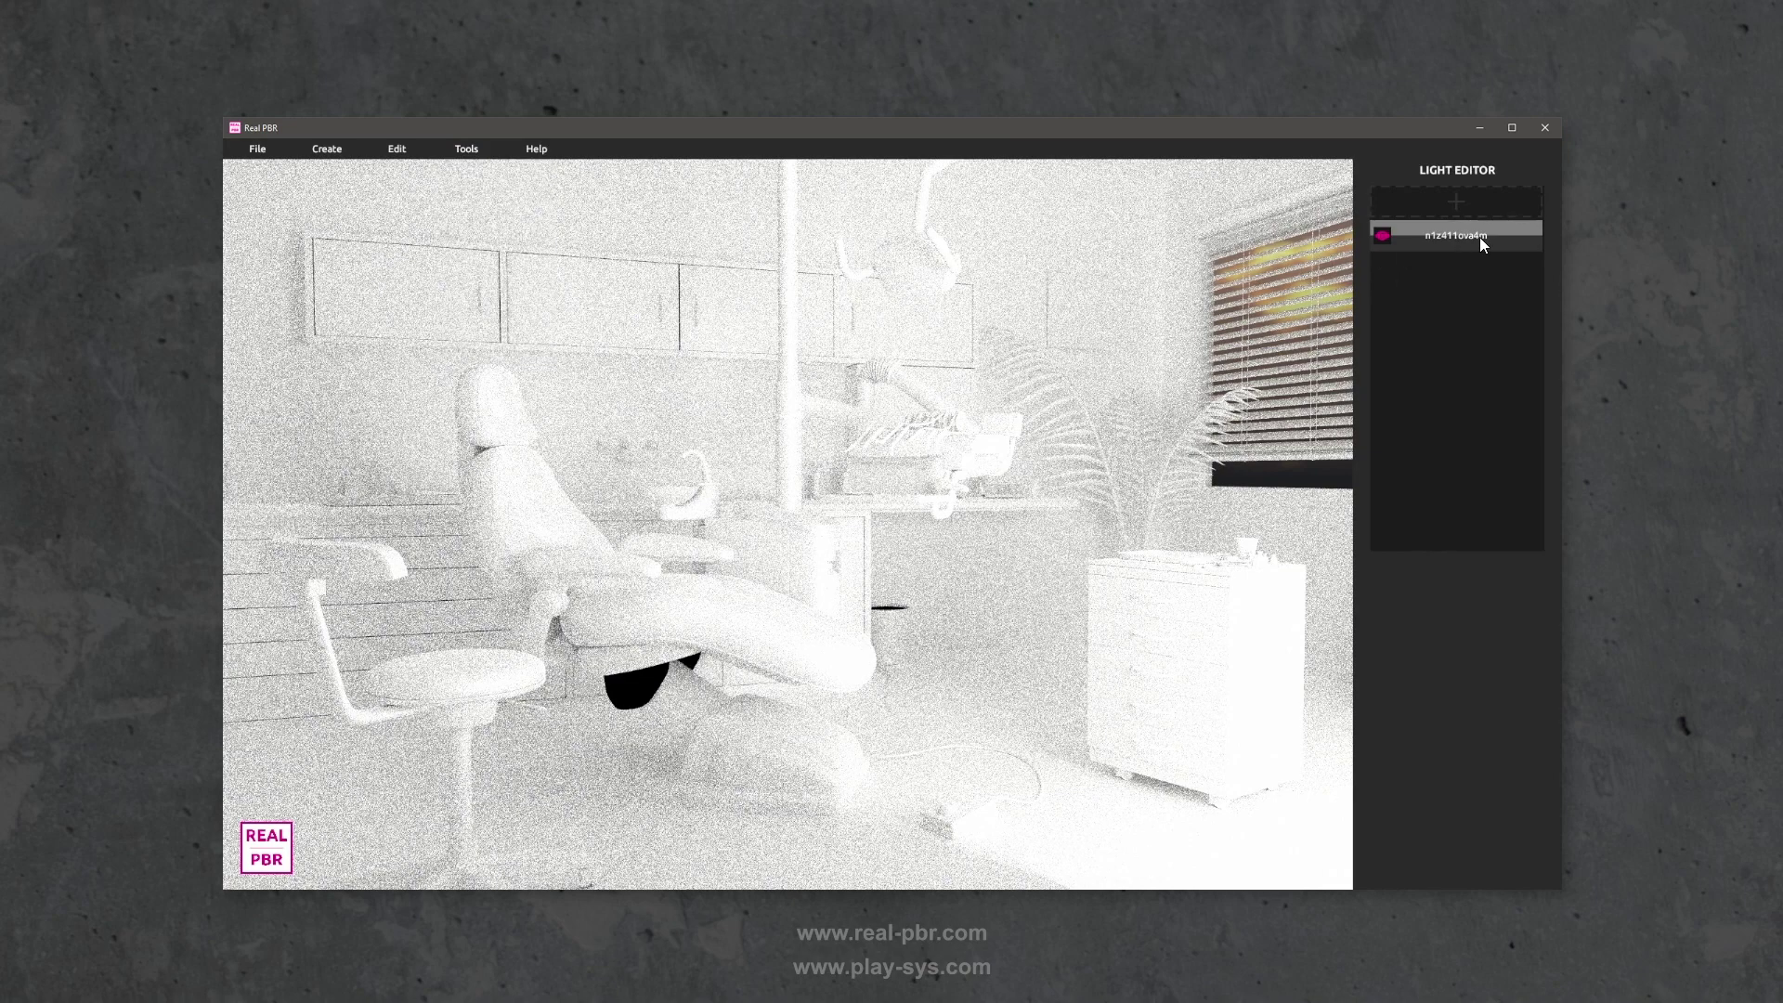
{"action": "left_click", "coordinate": [1479, 237]}
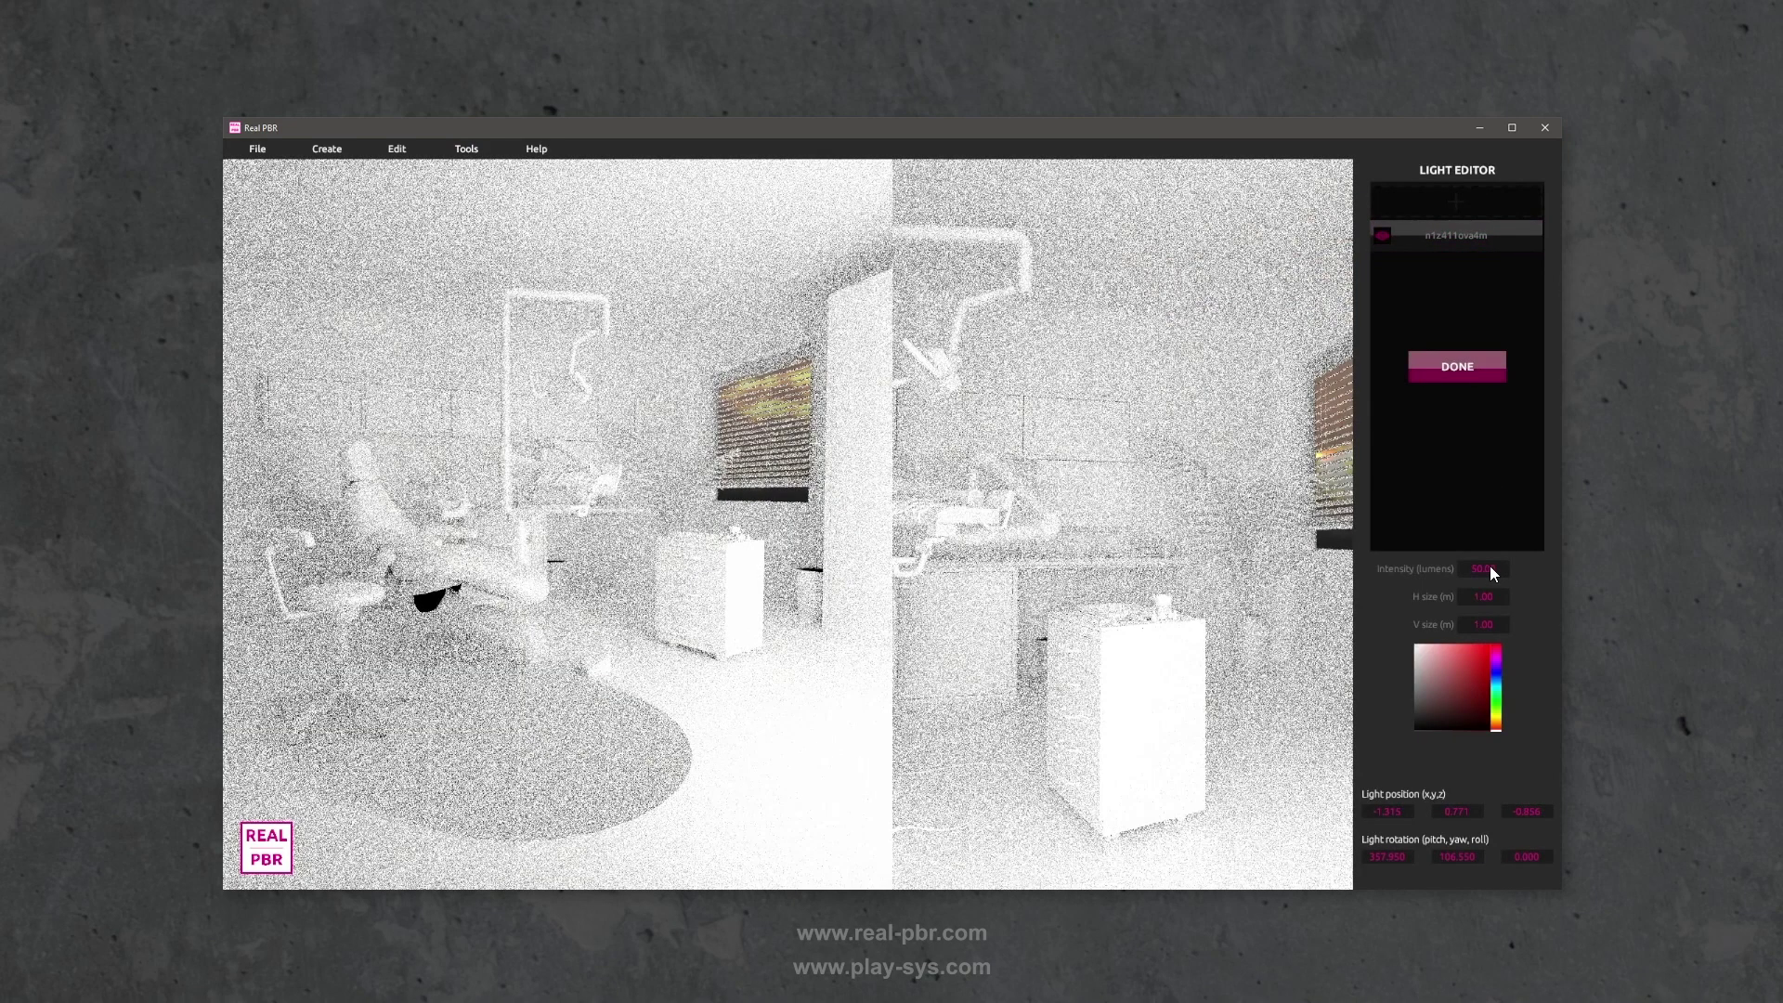
{"action": "left_click", "coordinate": [1489, 567]}
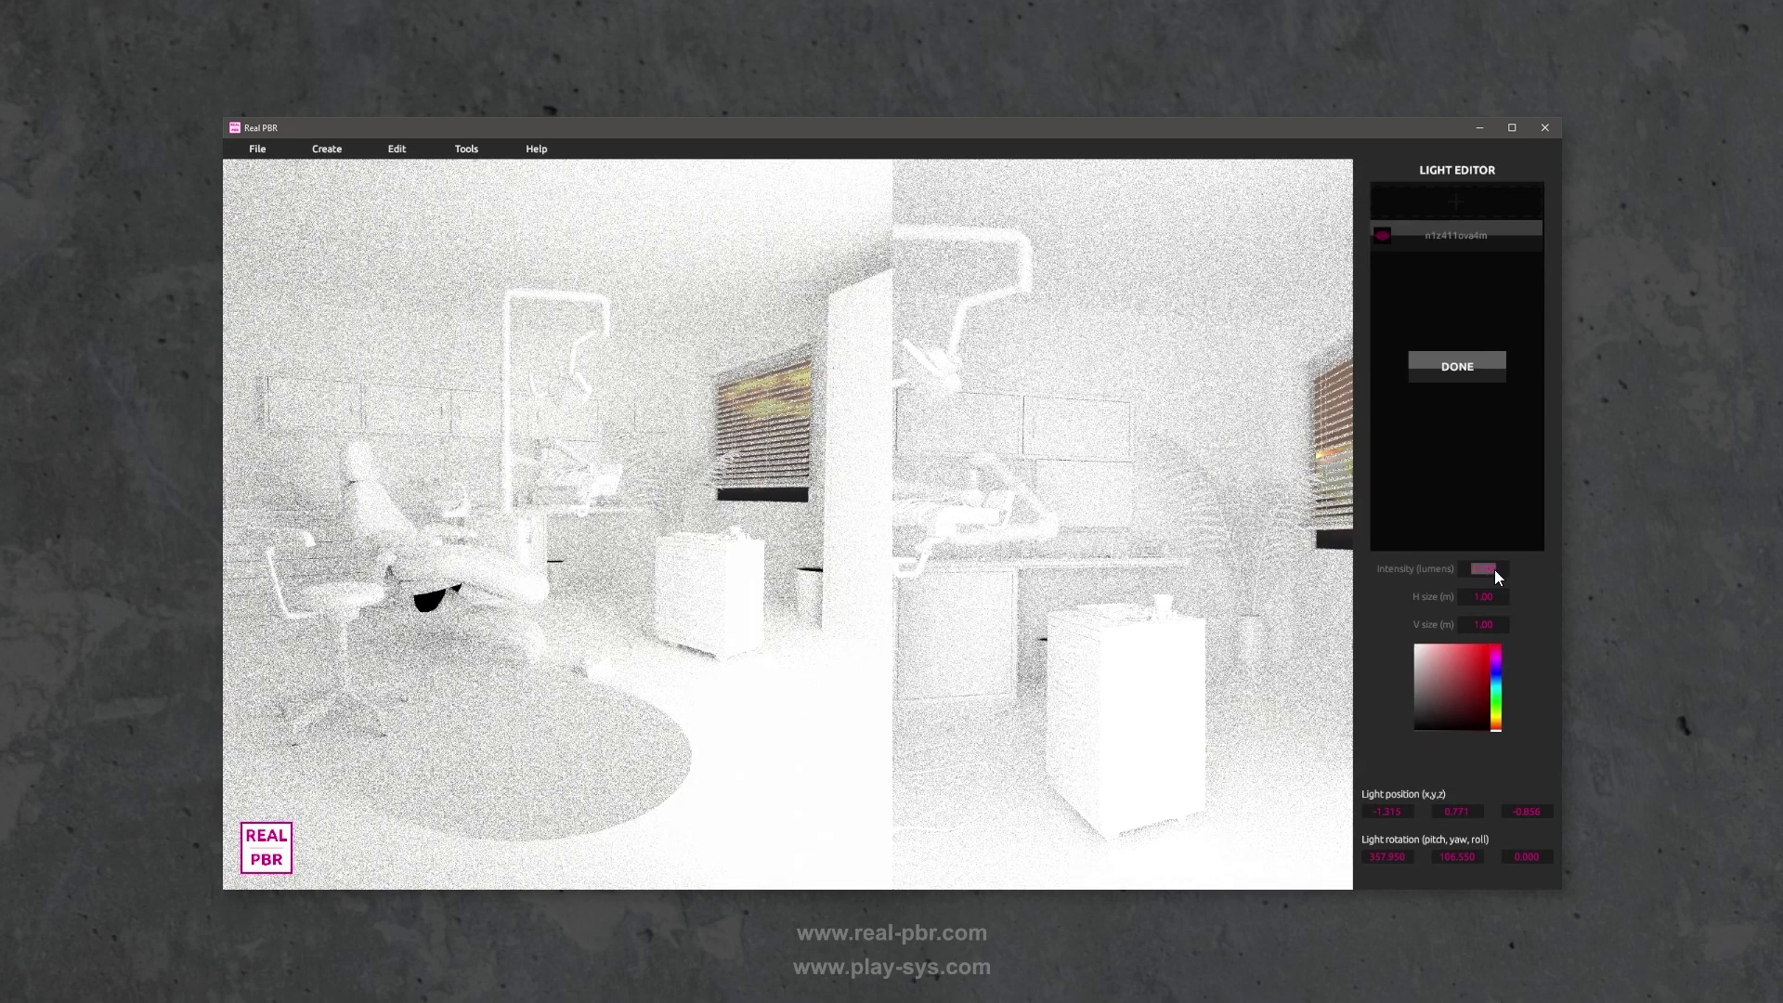
{"action": "type", "text": "15"}
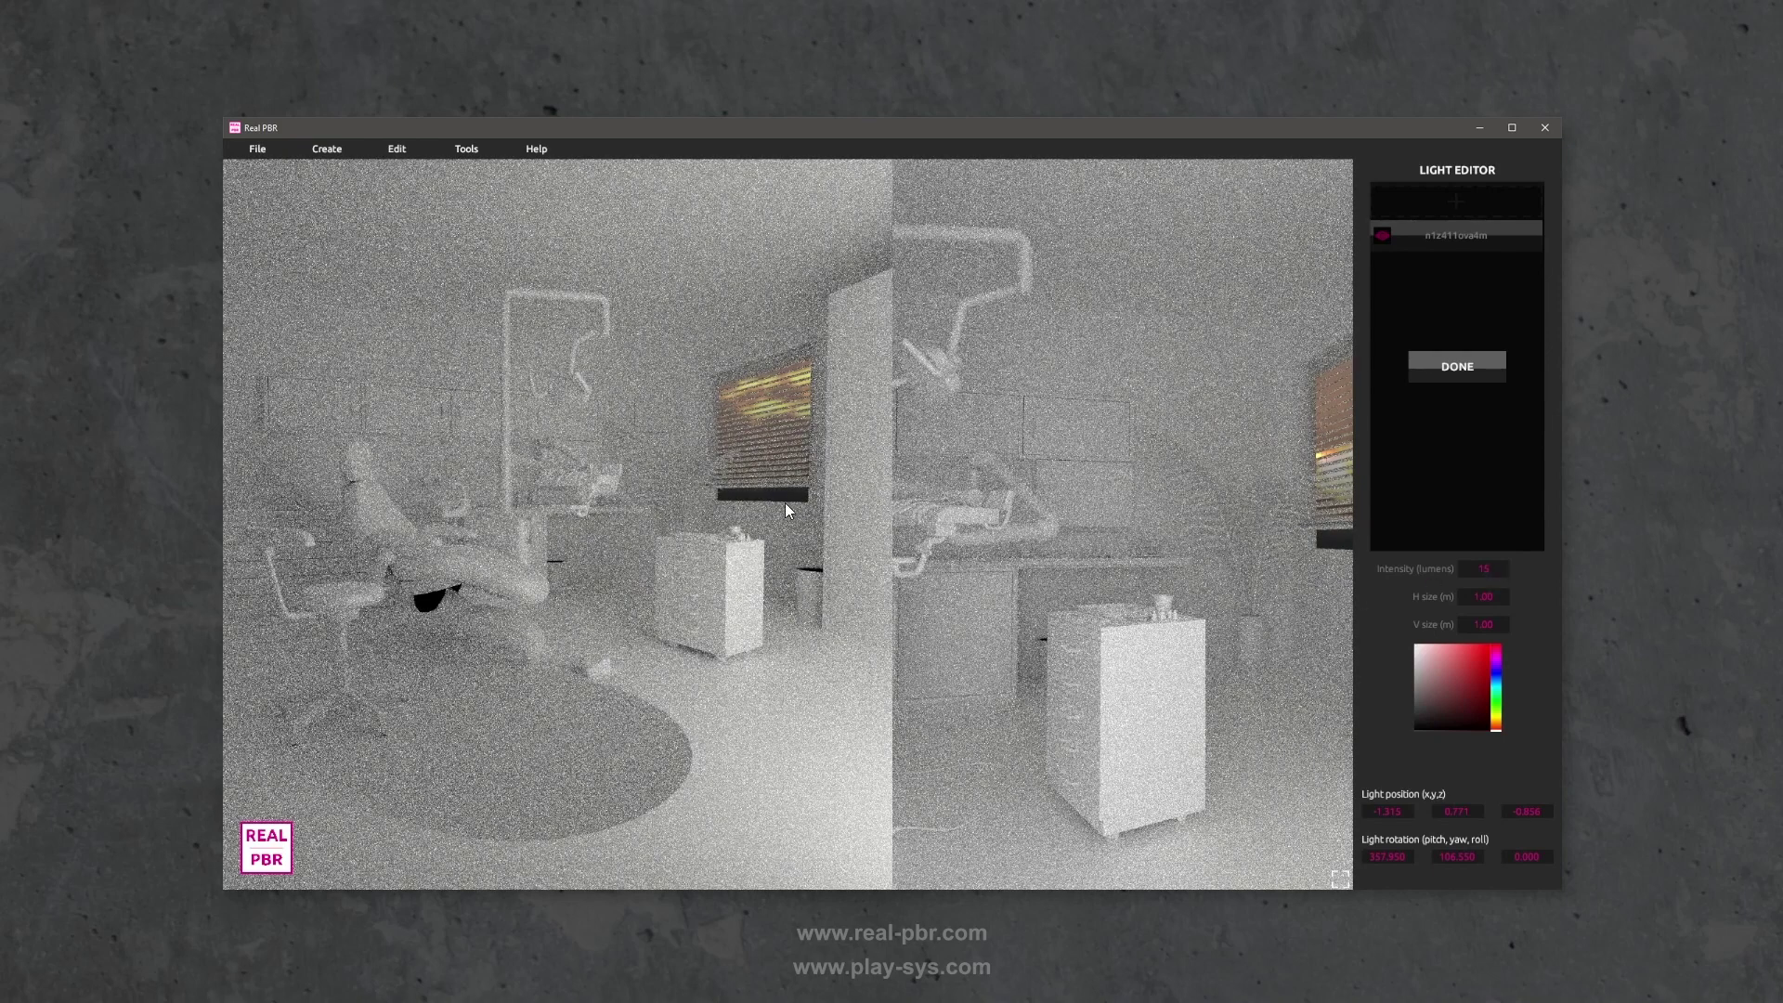
{"action": "left_click", "coordinate": [1464, 365]}
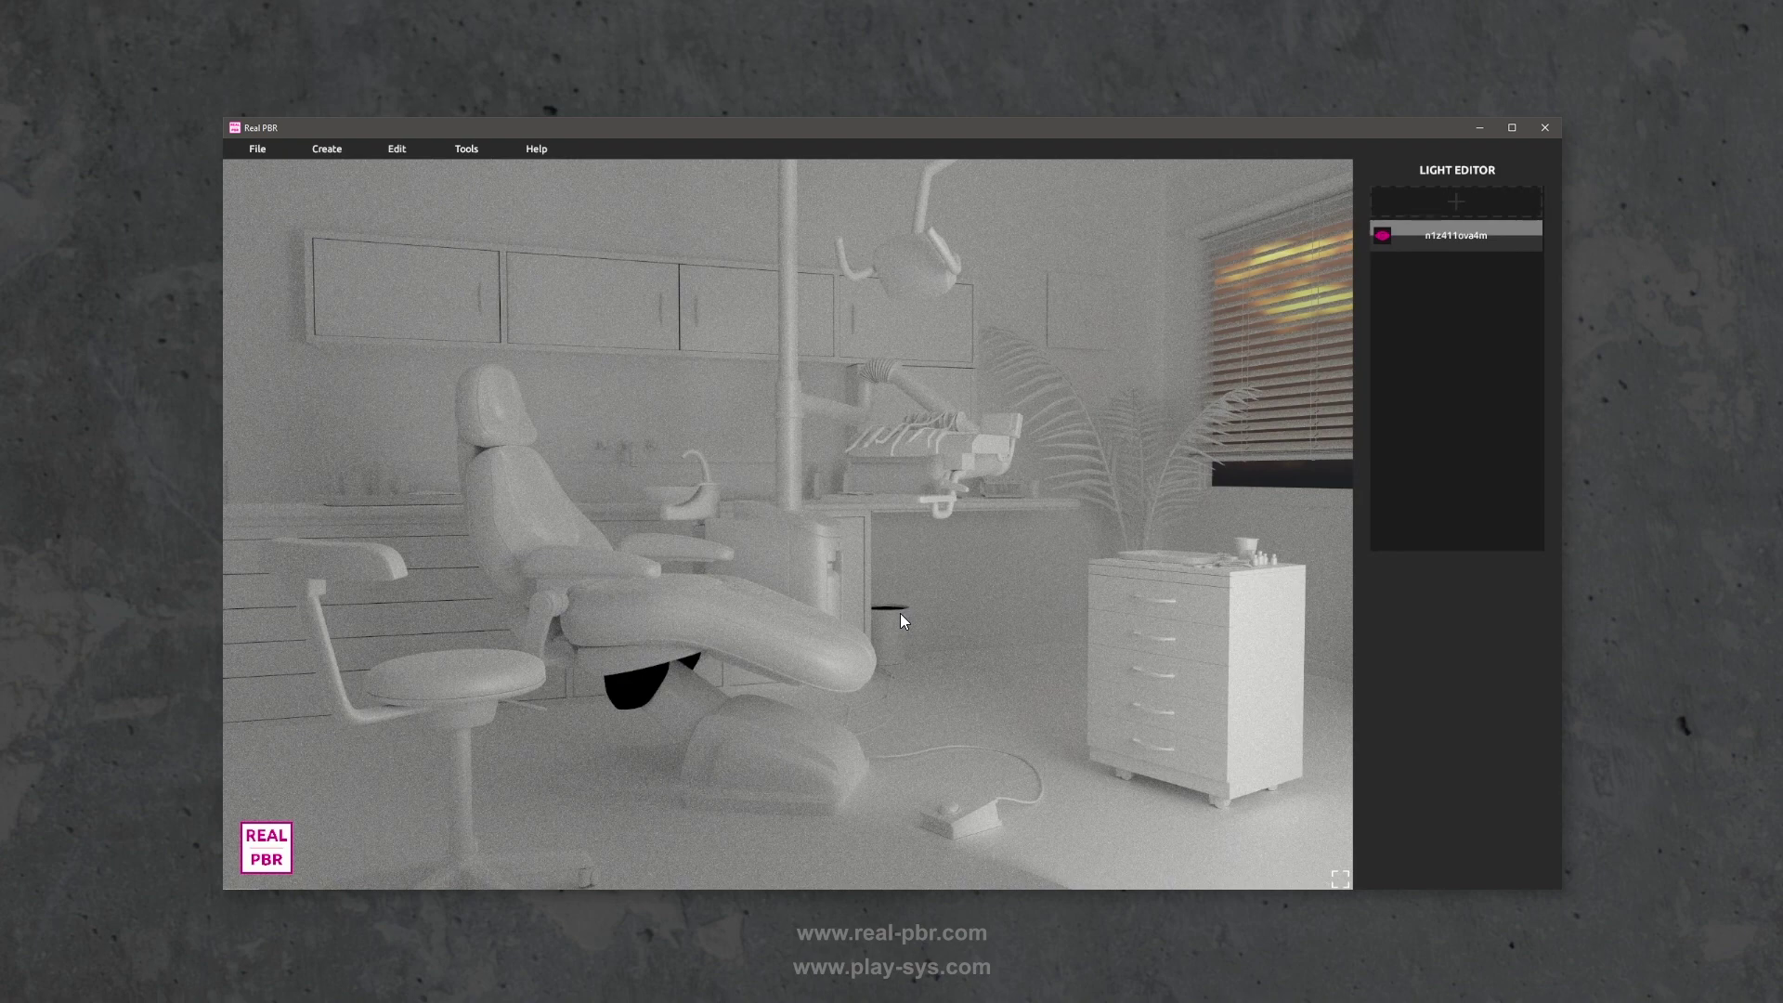
- Turn off Raytrace in the render settings to return to the real-time view
{"action": "left_click", "coordinate": [466, 150]}
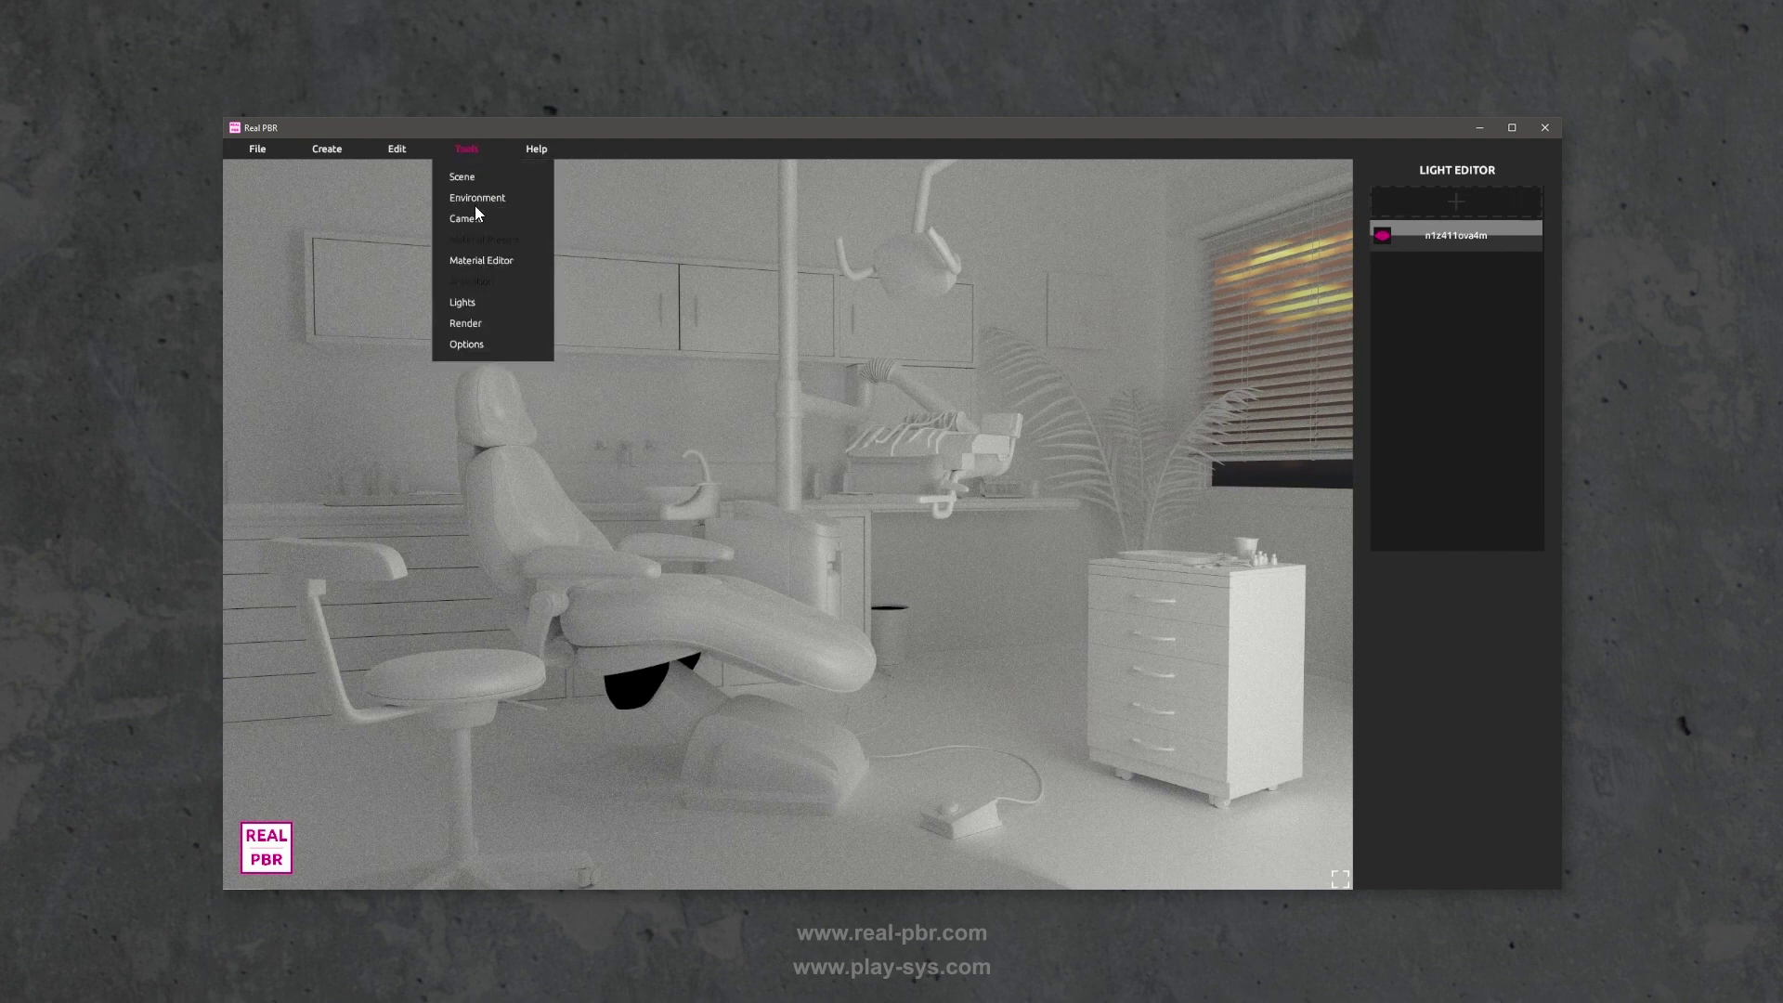
{"action": "left_click", "coordinate": [470, 325]}
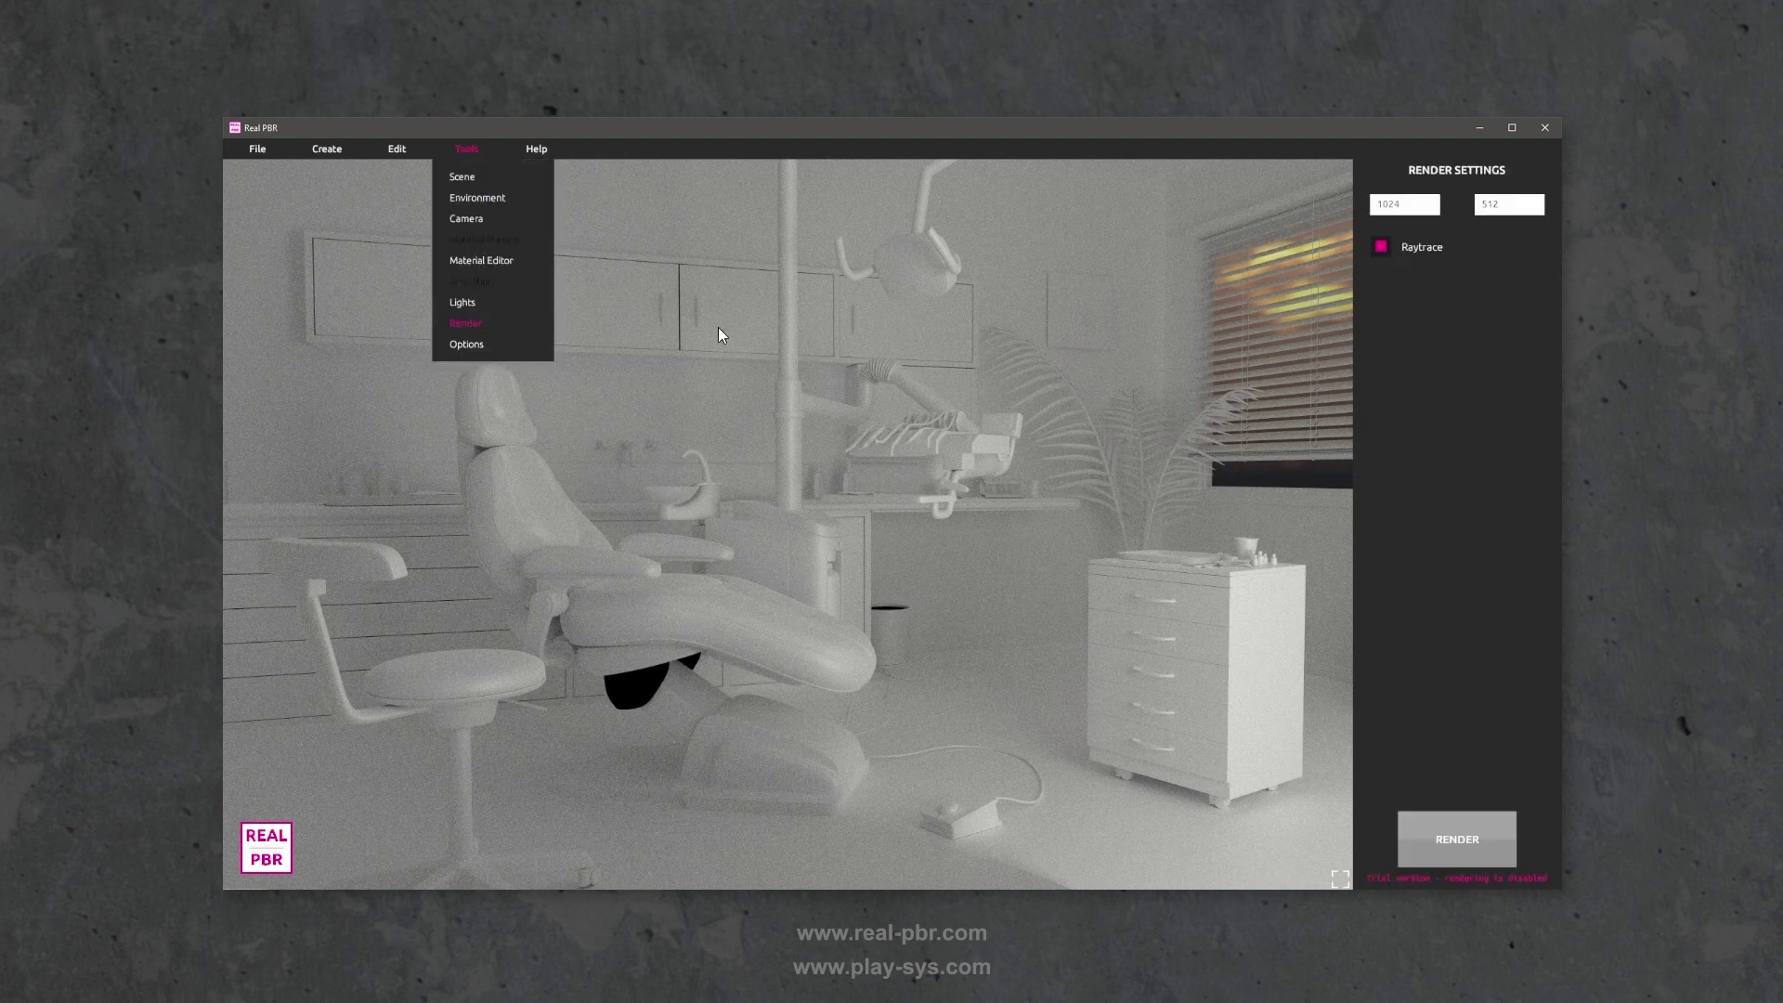
{"action": "left_click", "coordinate": [1382, 249]}
{"action": "left_click", "coordinate": [1382, 249]}
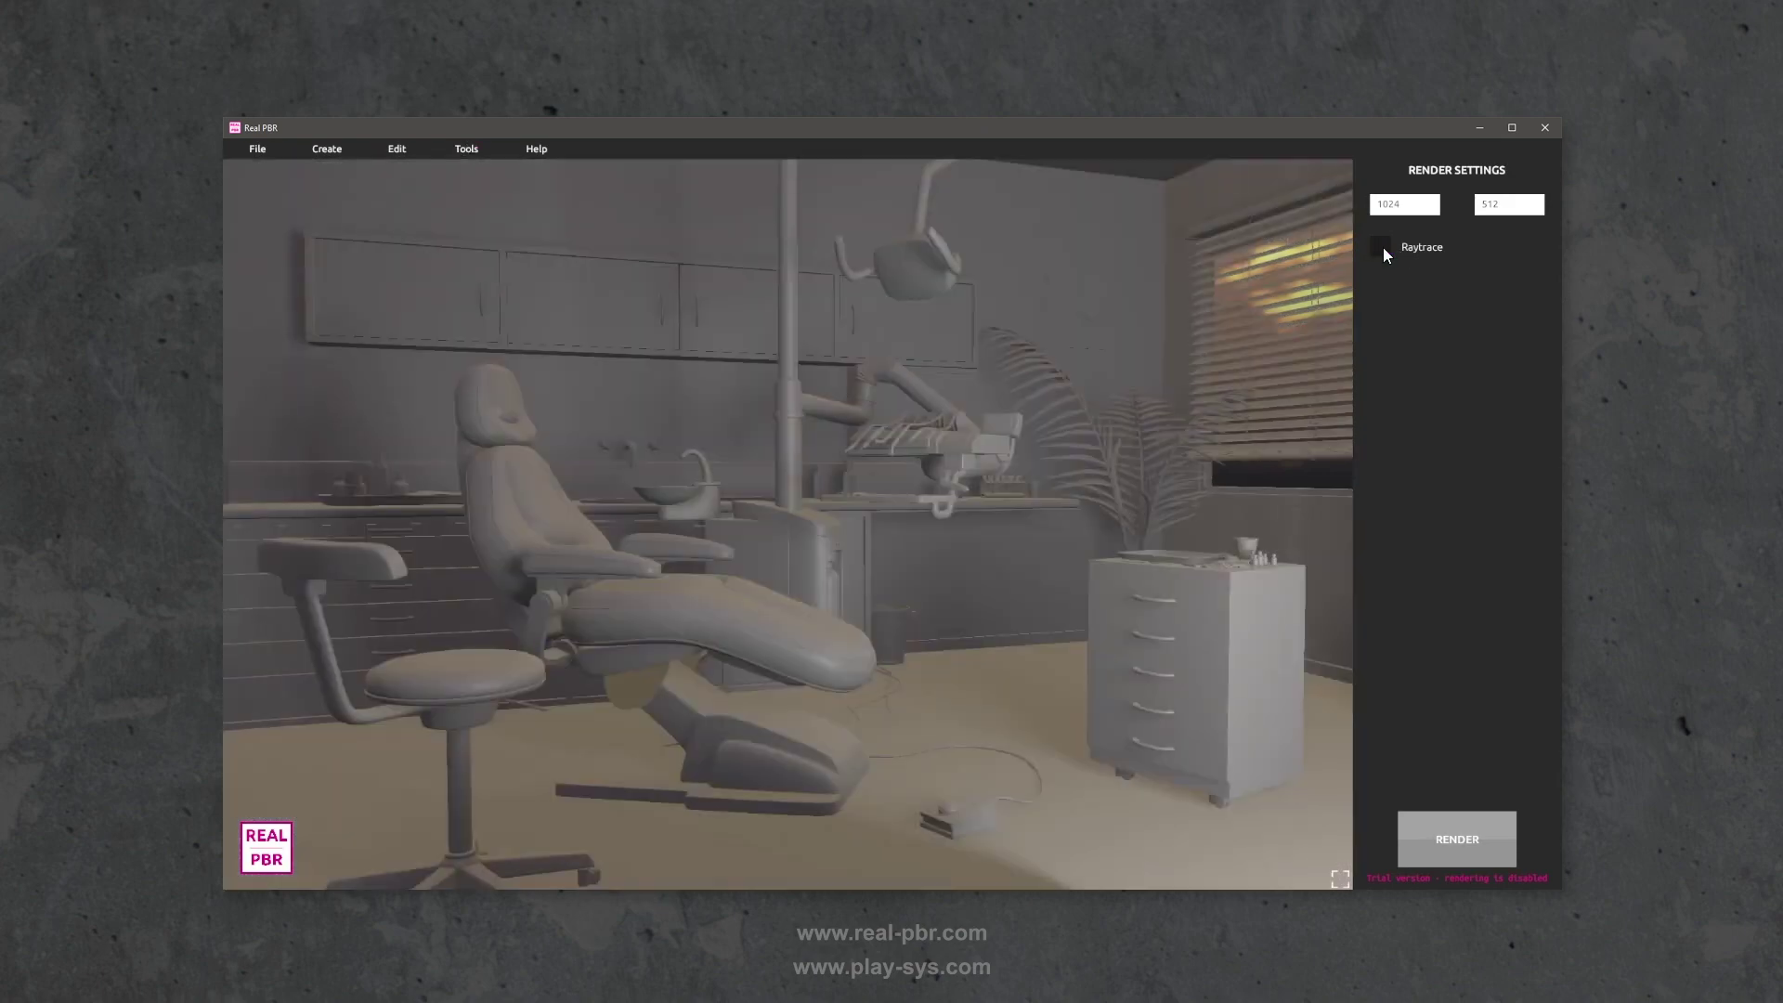
- Add a second light to the scene and set its intensity to 10 lumens
{"action": "left_click", "coordinate": [464, 150]}
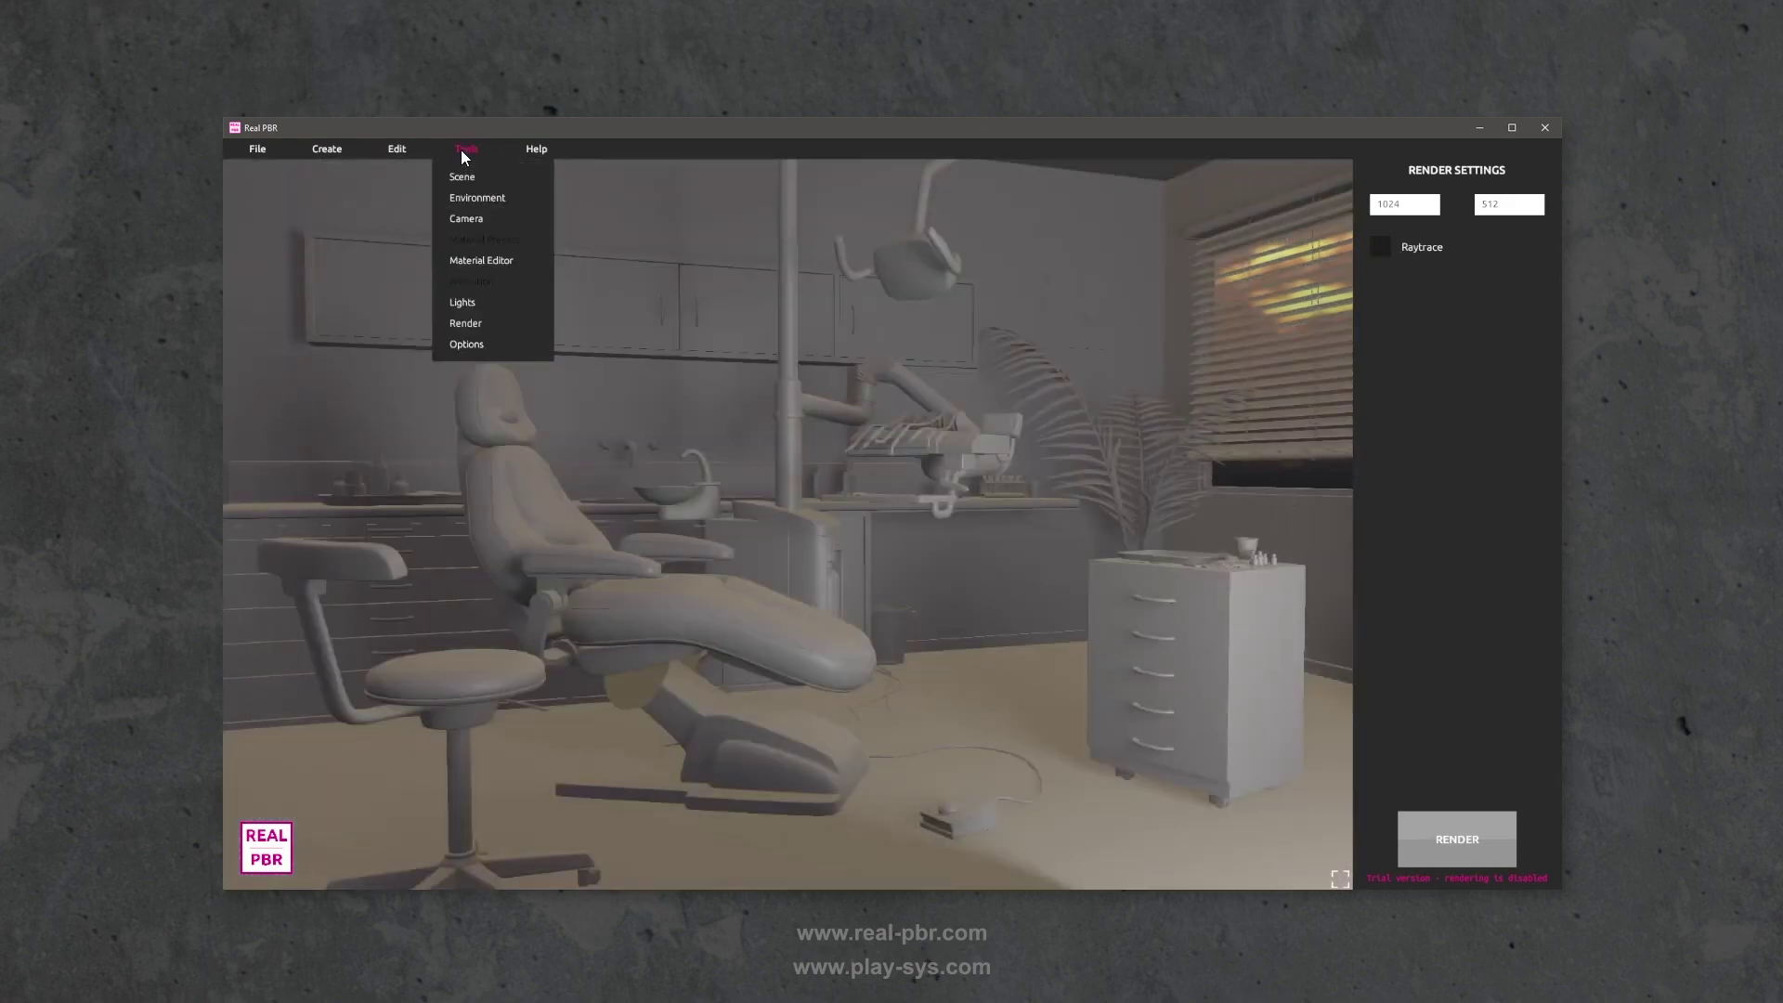
{"action": "left_click", "coordinate": [471, 302]}
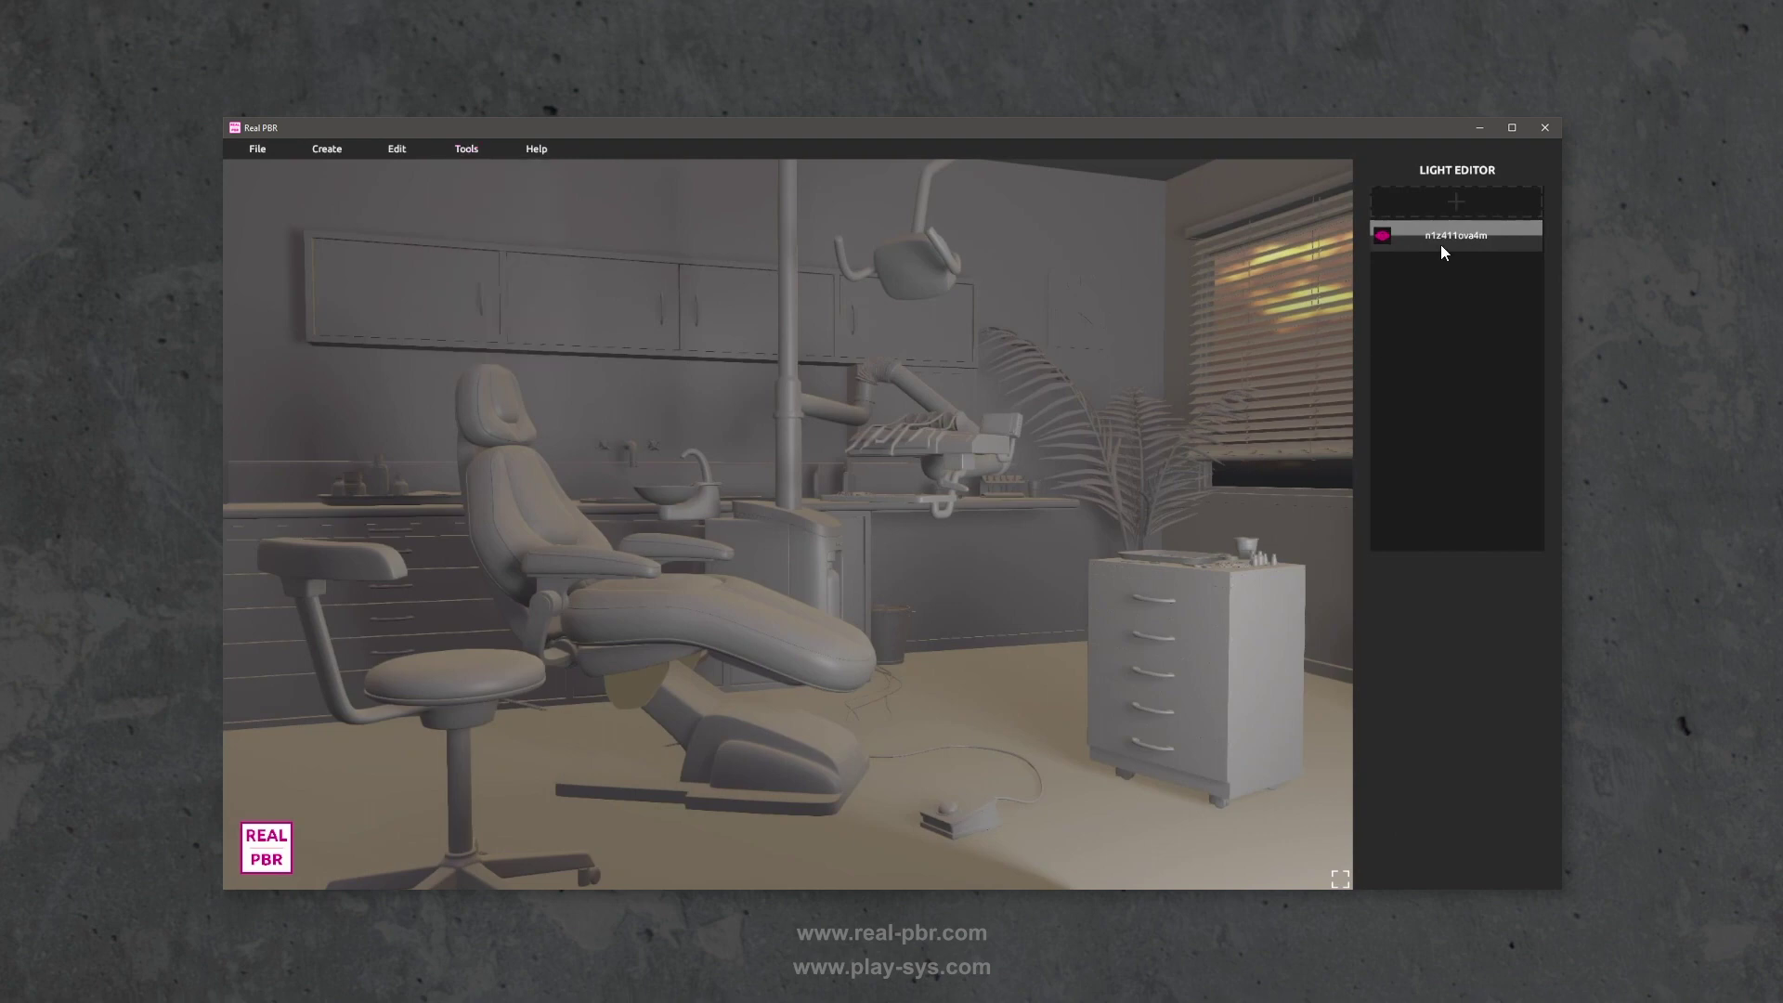
{"action": "left_click", "coordinate": [1471, 204]}
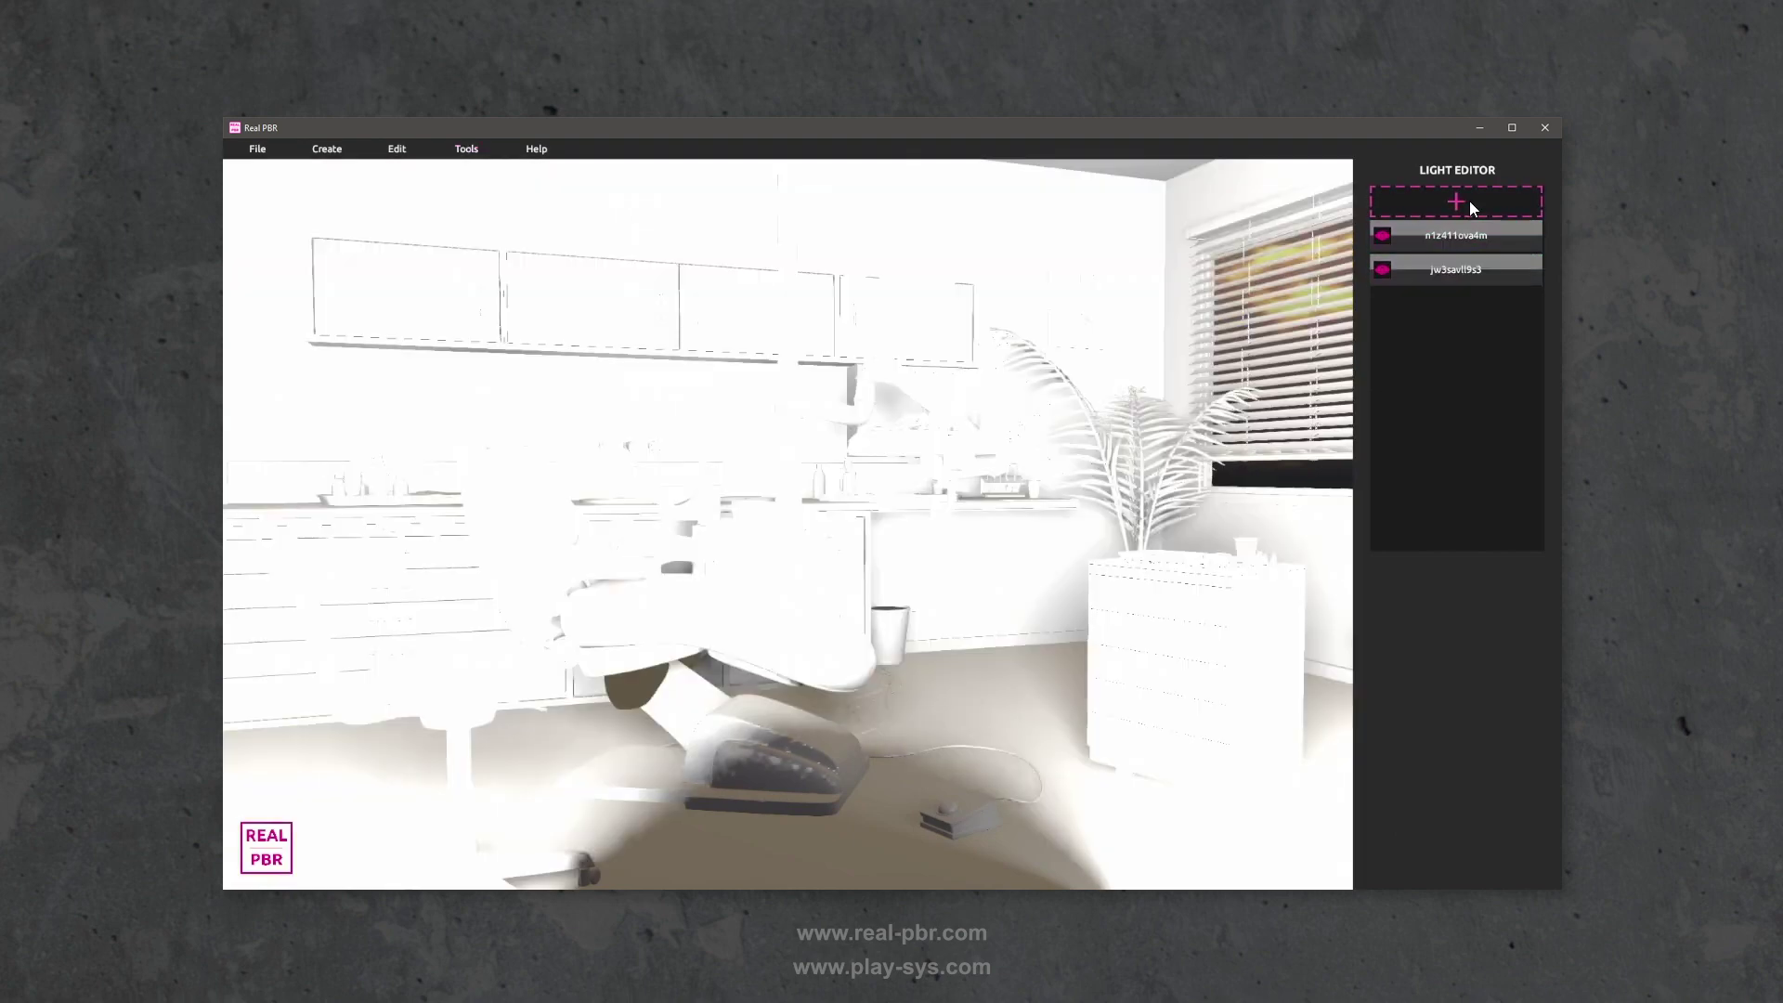
{"action": "left_click", "coordinate": [1467, 275]}
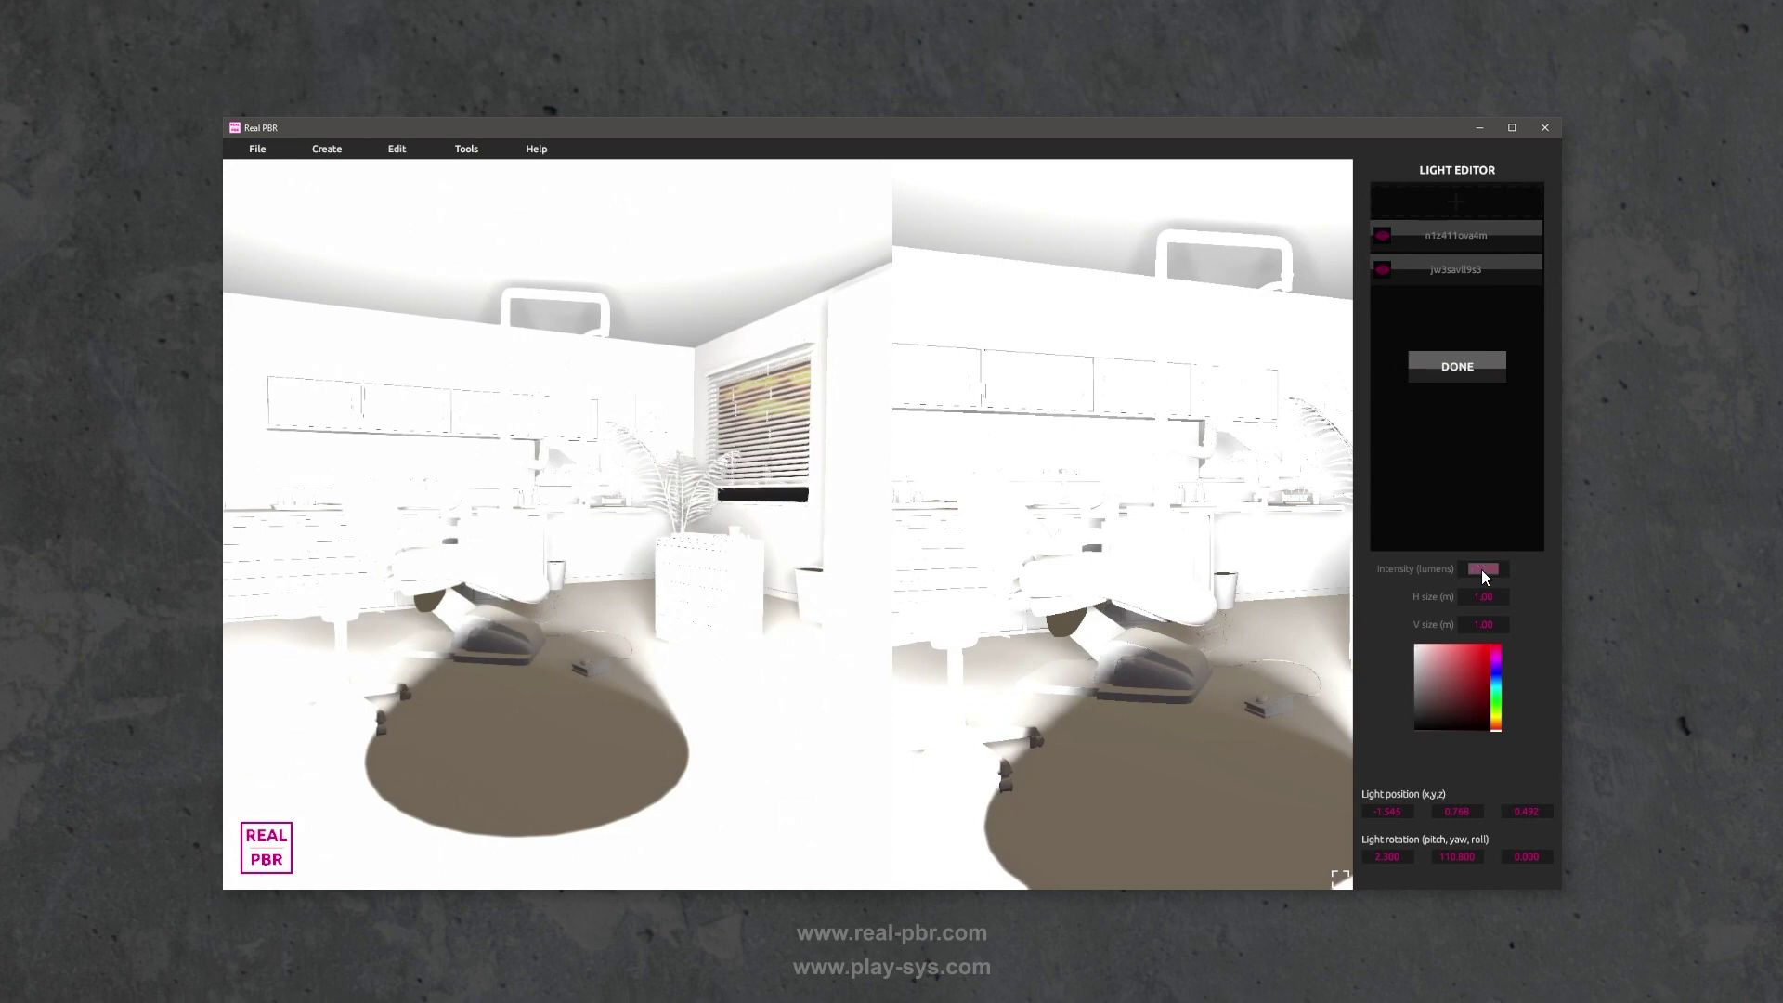
{"action": "type", "text": "10"}
- Move and rotate the second light so it points at the dental chair, and finish editing it
{"action": "left_click_drag", "start_coordinate": [1190, 608], "coordinate": [1116, 620]}
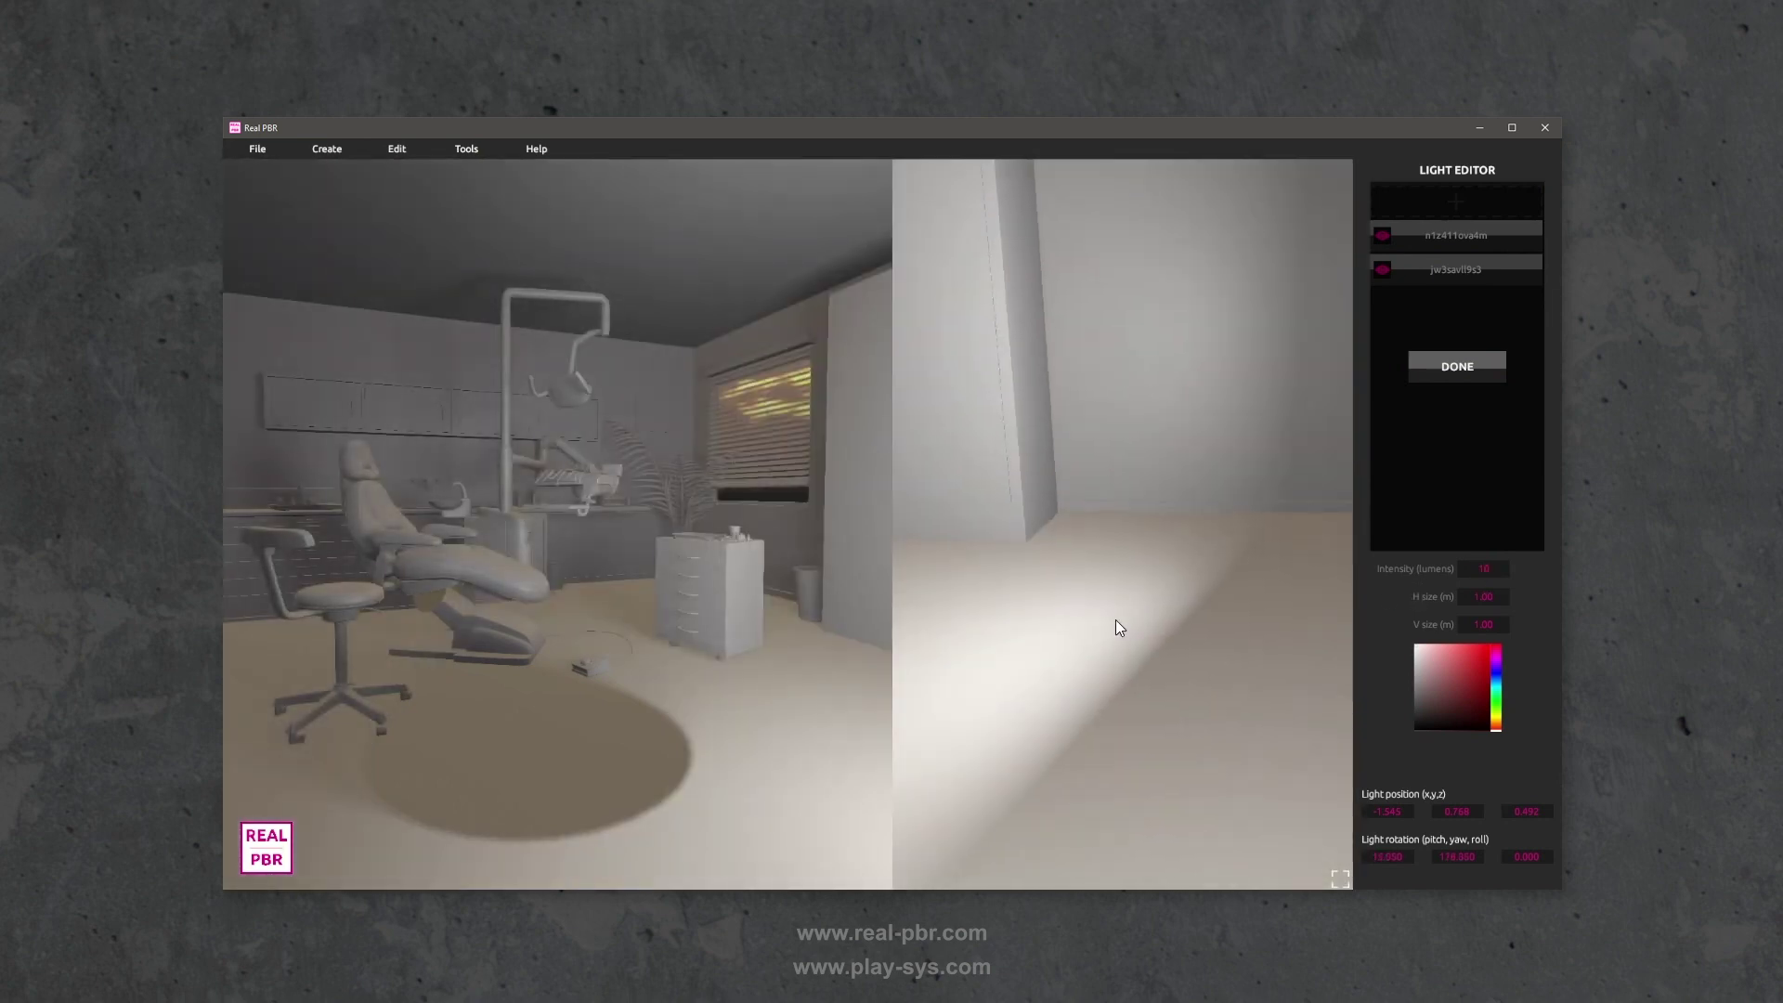
{"action": "left_click_drag", "start_coordinate": [1214, 573], "coordinate": [1164, 587]}
{"action": "left_click", "coordinate": [1171, 551]}
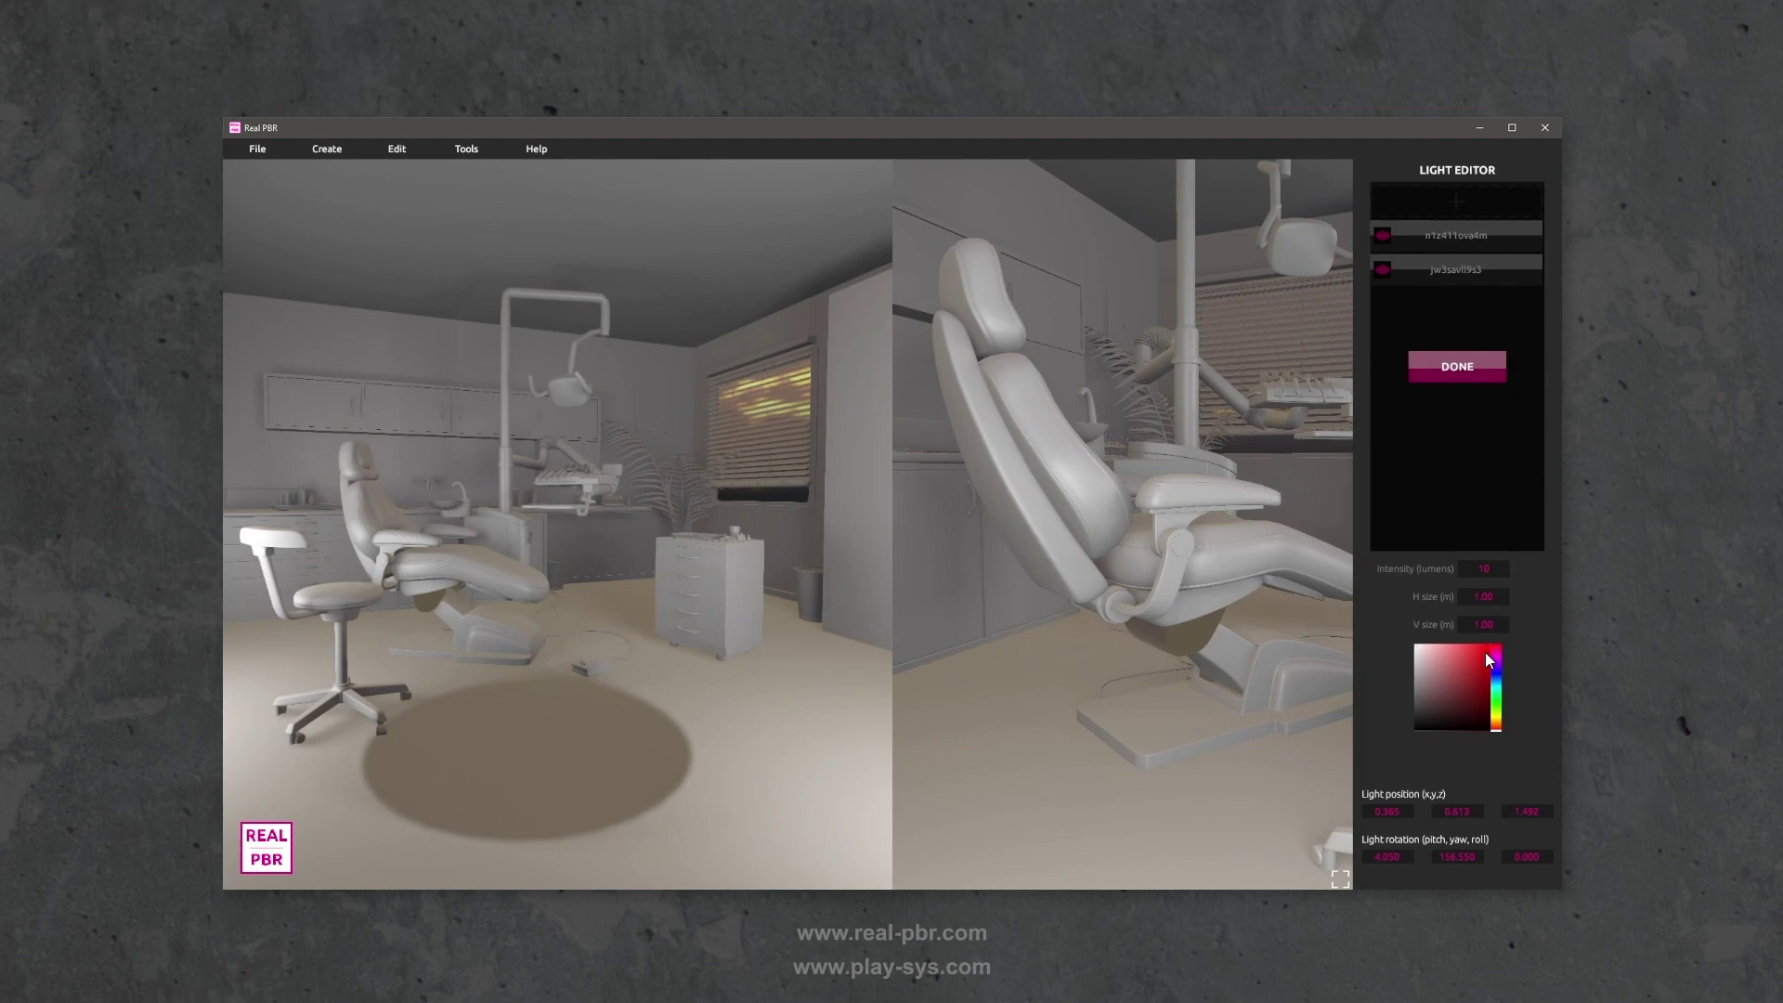
{"action": "left_click", "coordinate": [1480, 367]}
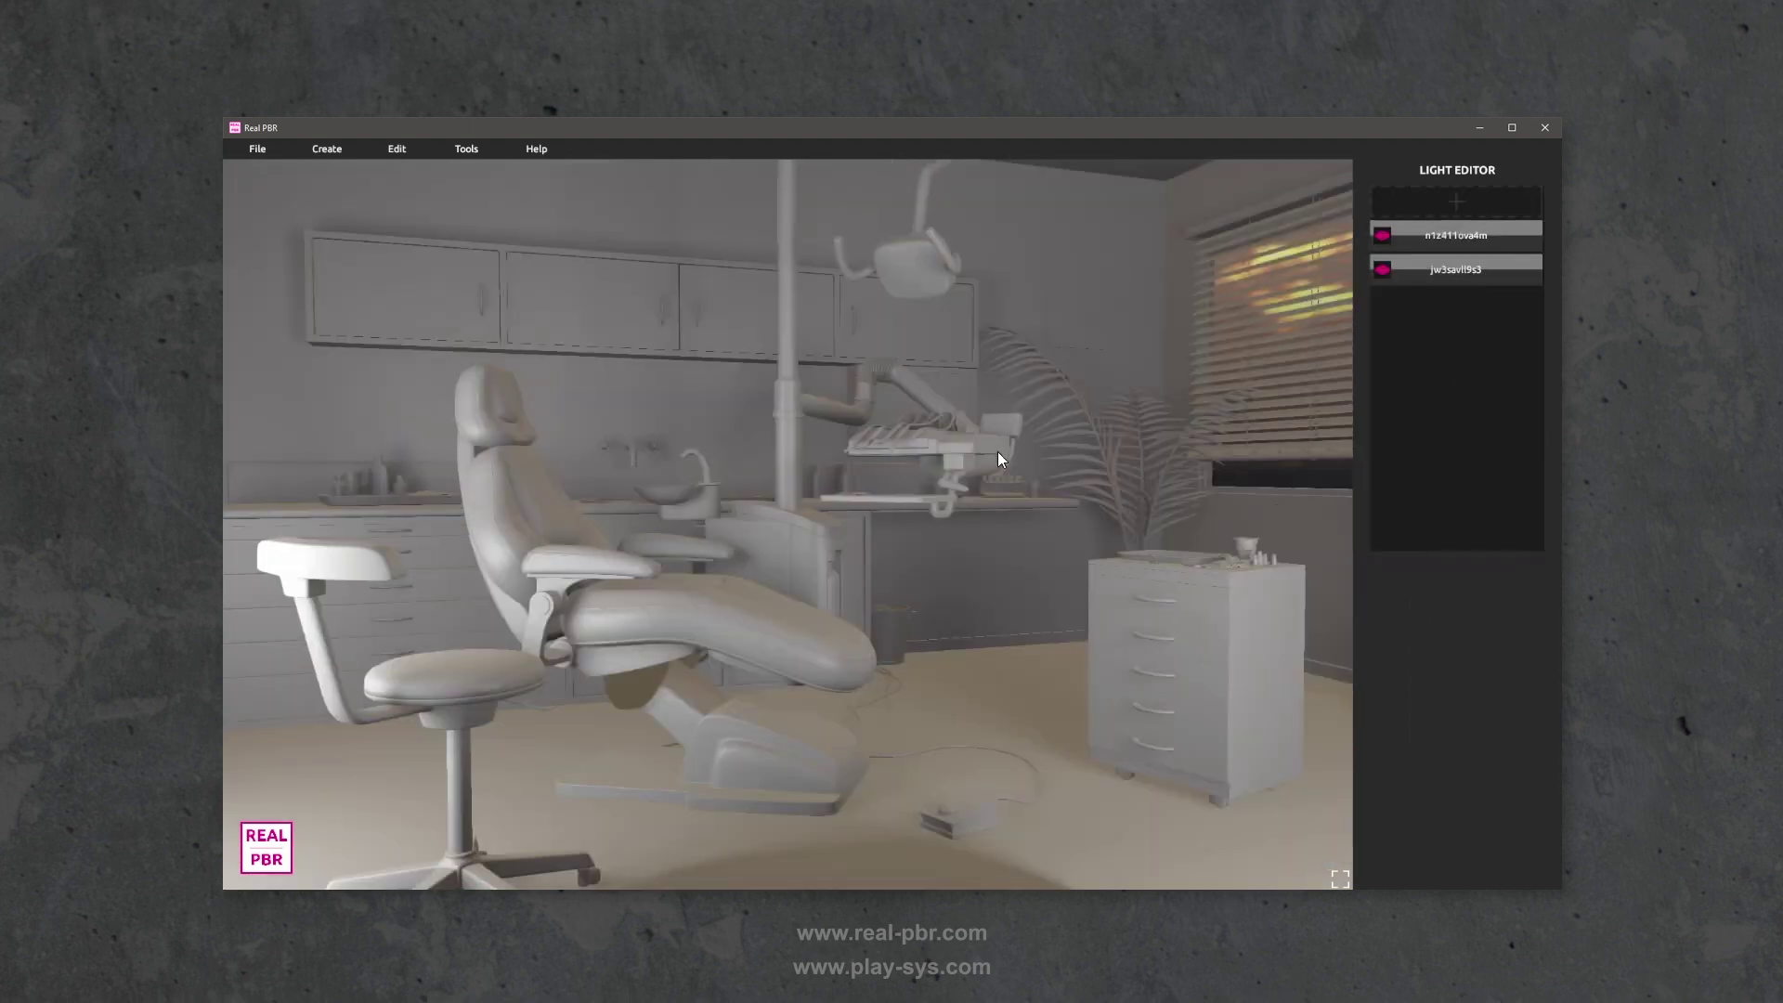
- Set the intensity of the first light, aimed at the drawer cabinet, to 20 lumens and finish editing it
{"action": "left_click", "coordinate": [1452, 244]}
{"action": "left_click", "coordinate": [1488, 568]}
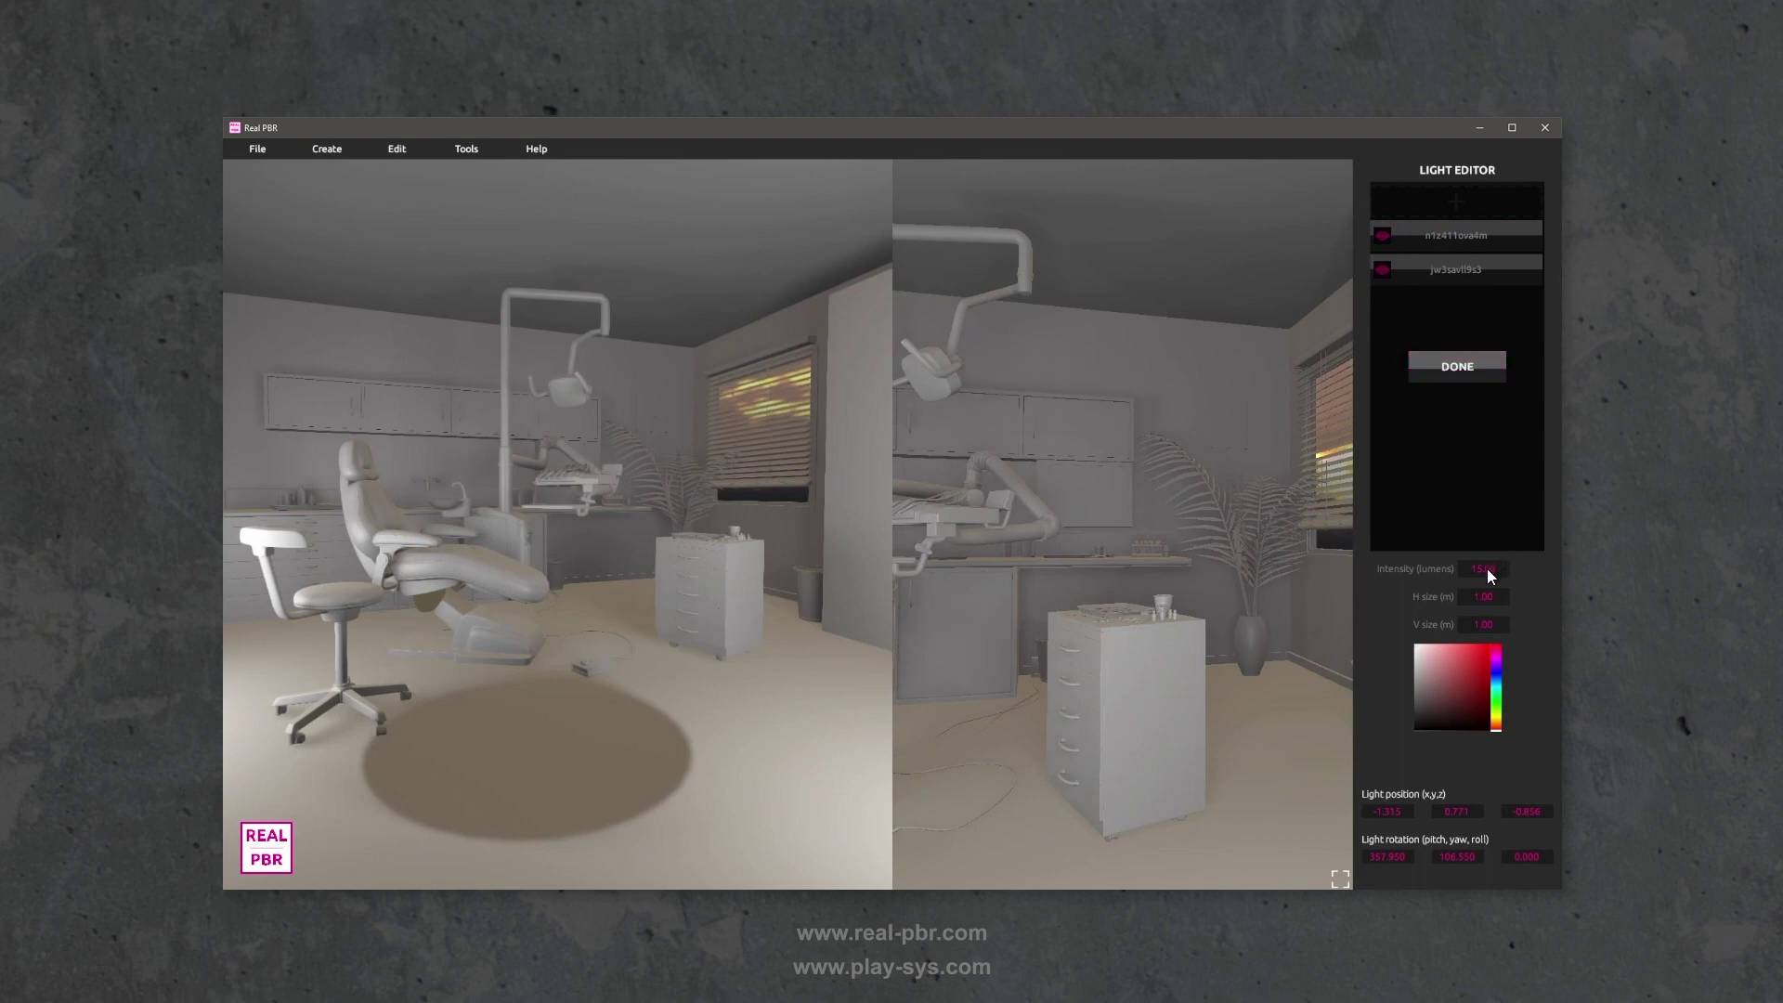
{"action": "type", "text": "20"}
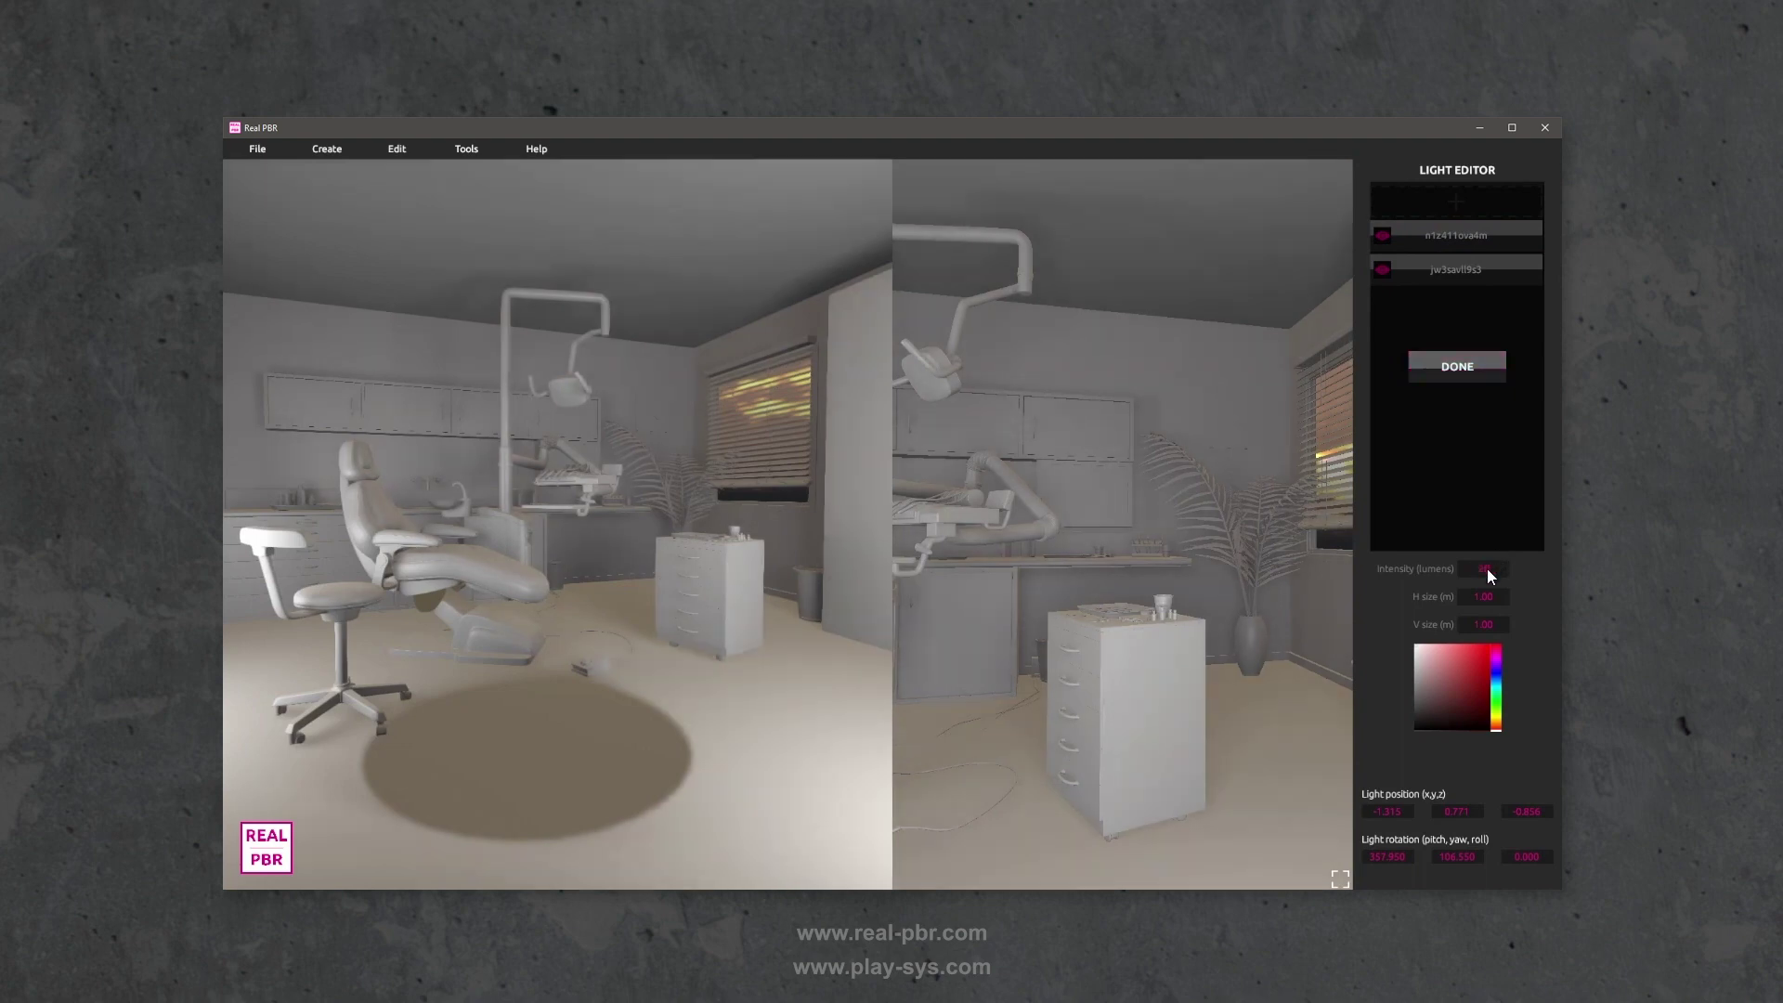
{"action": "left_click", "coordinate": [1460, 371]}
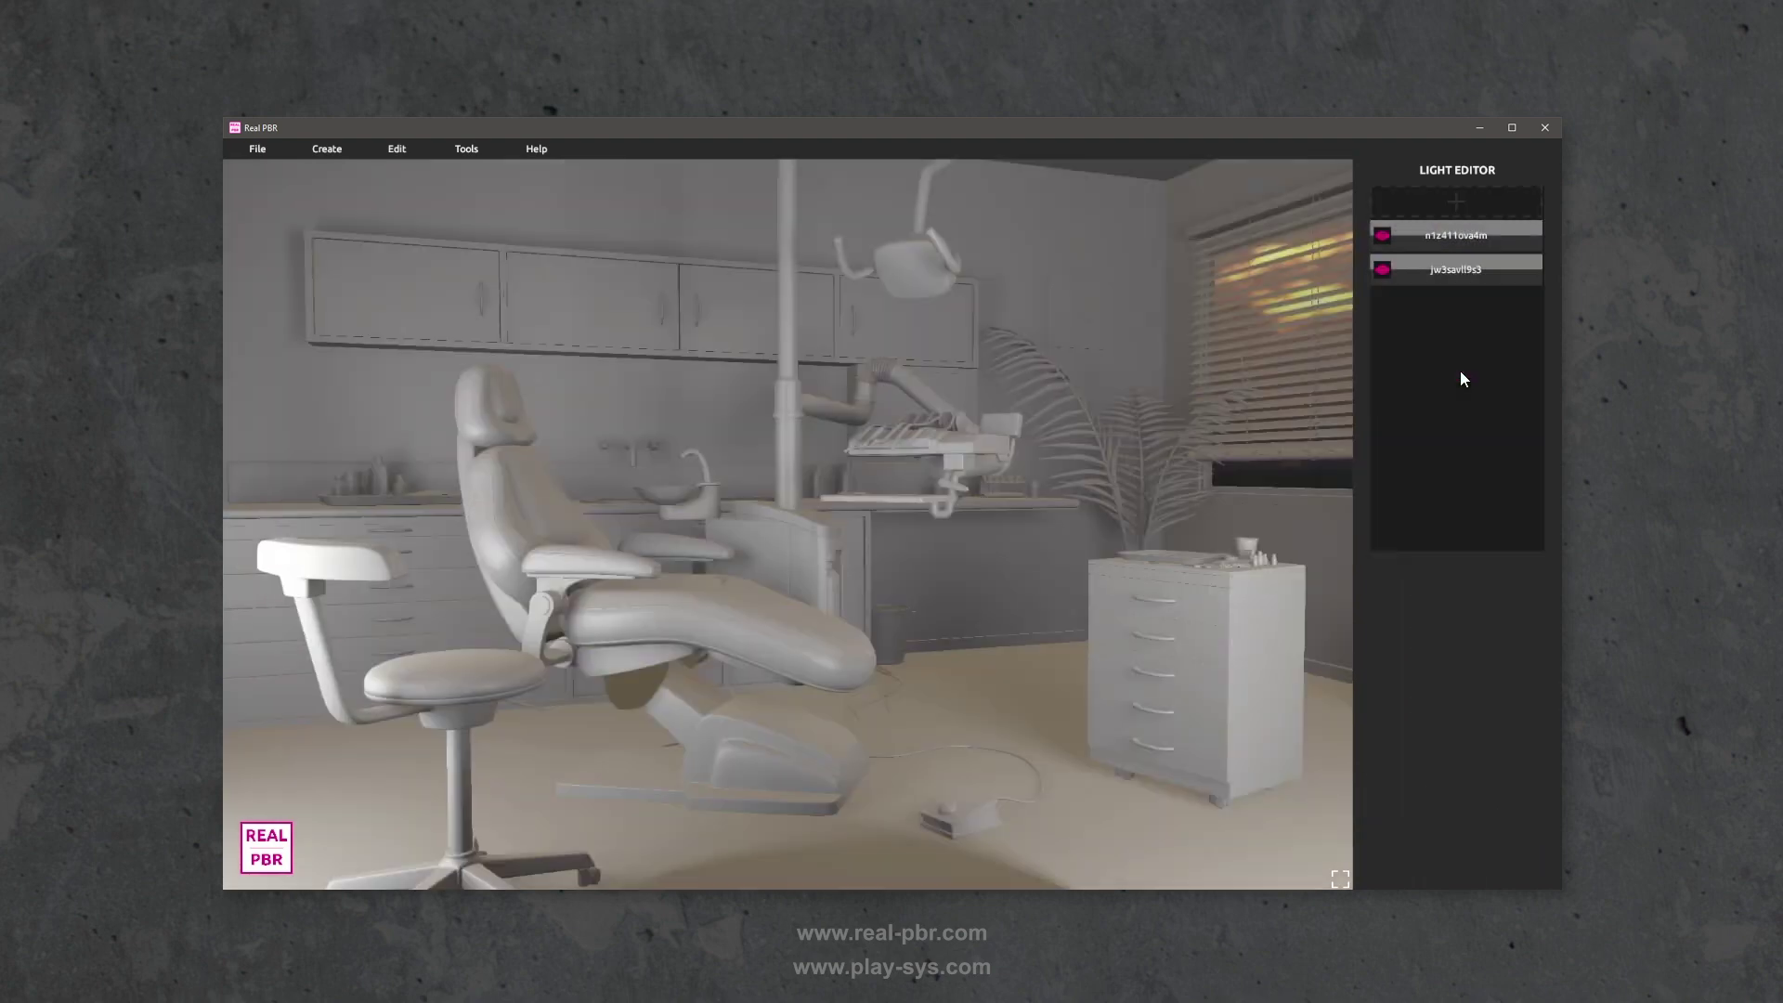
- Set the intensity of the second light, aimed at the dental chair, to 5 lumens and finish editing it
{"action": "left_click", "coordinate": [1472, 269]}
{"action": "left_click", "coordinate": [1488, 568]}
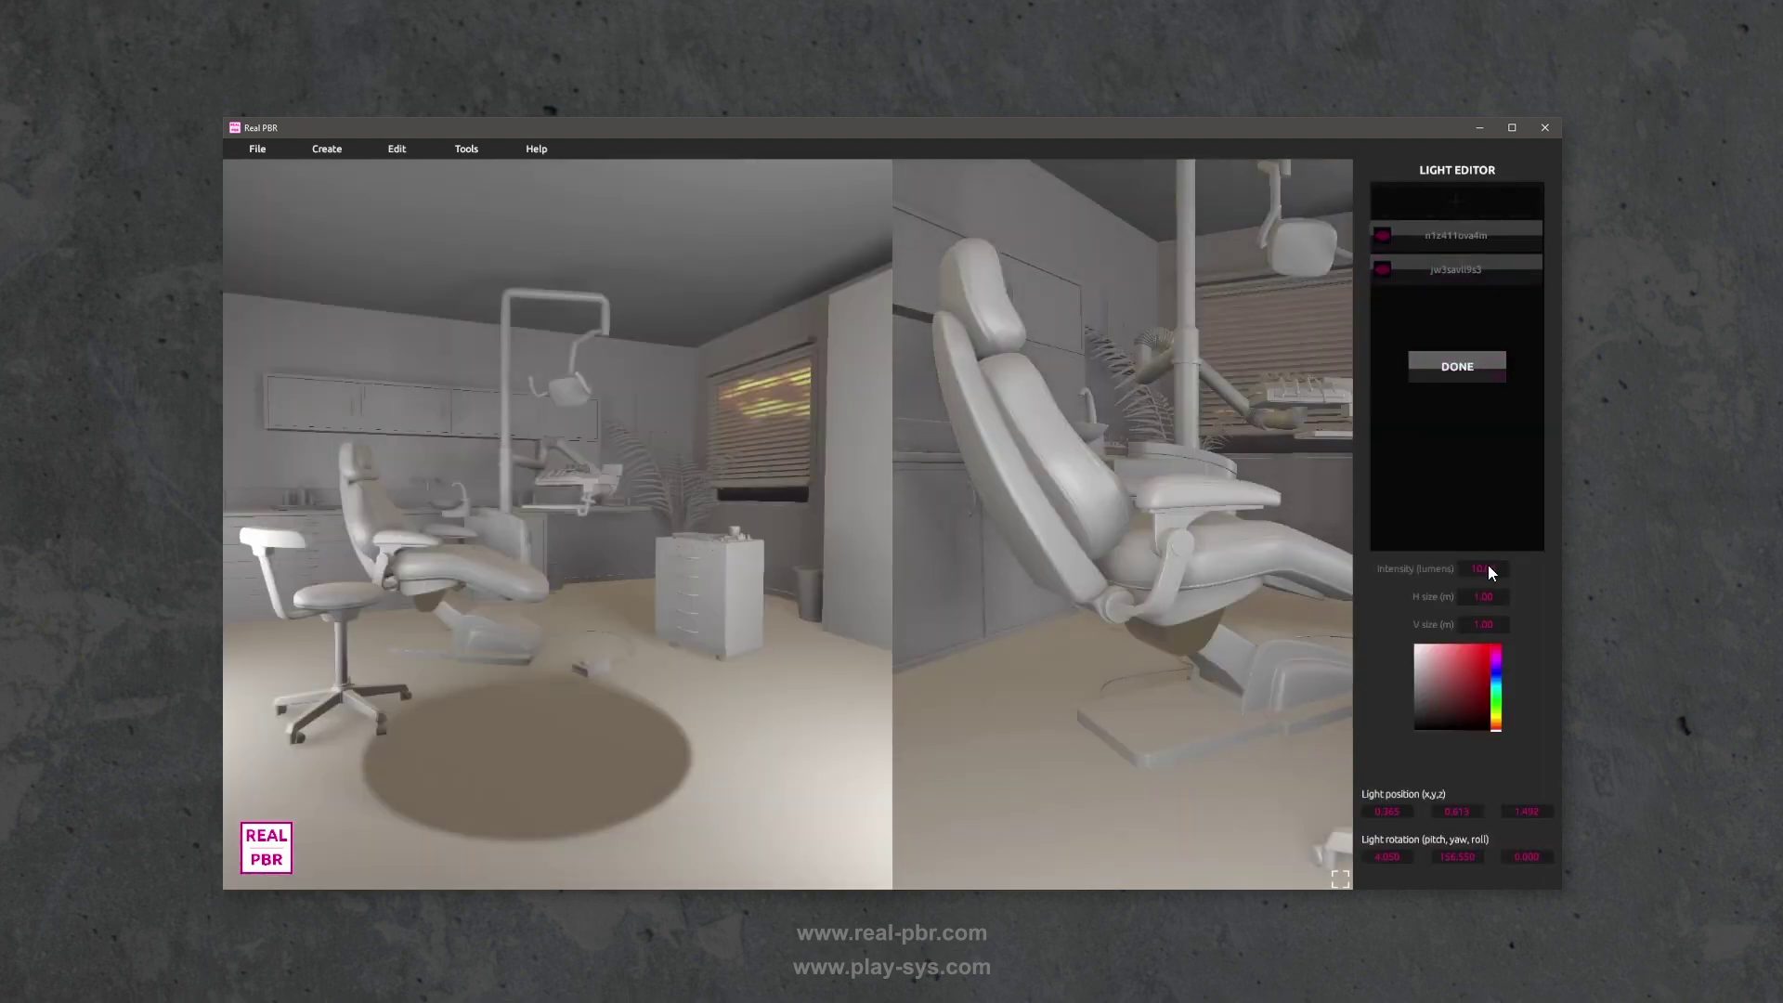
{"action": "type", "text": "5"}
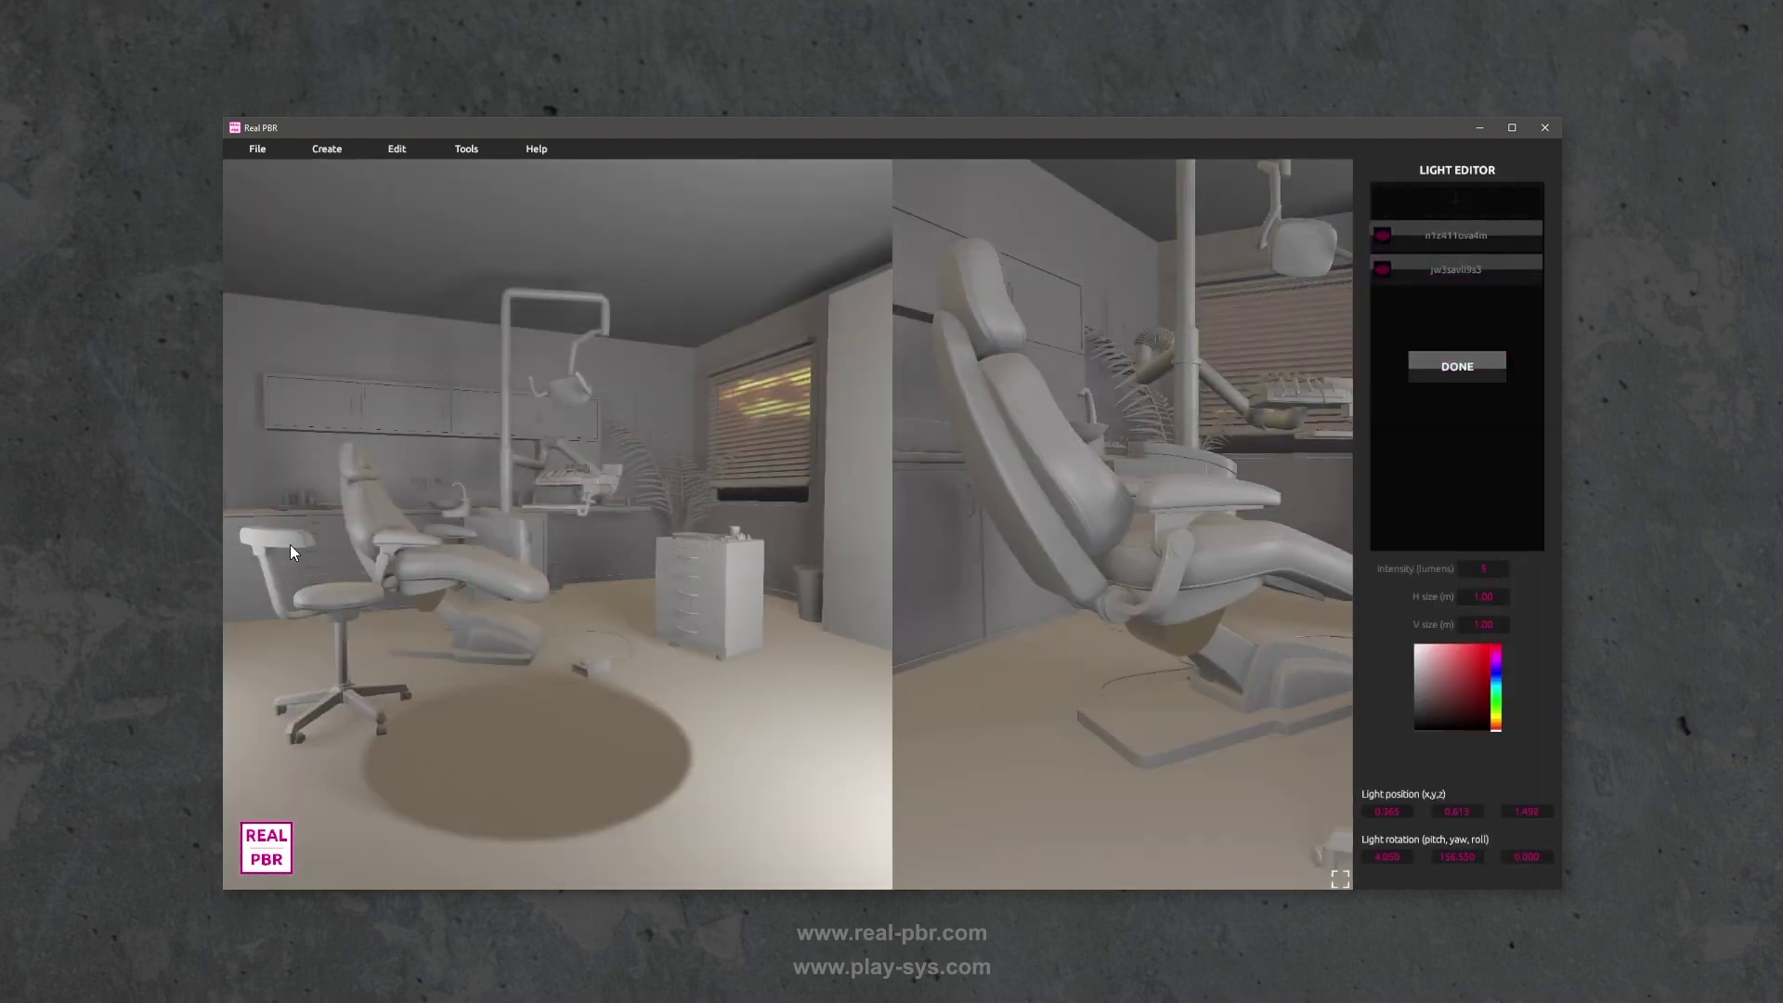
{"action": "left_click", "coordinate": [1451, 371]}
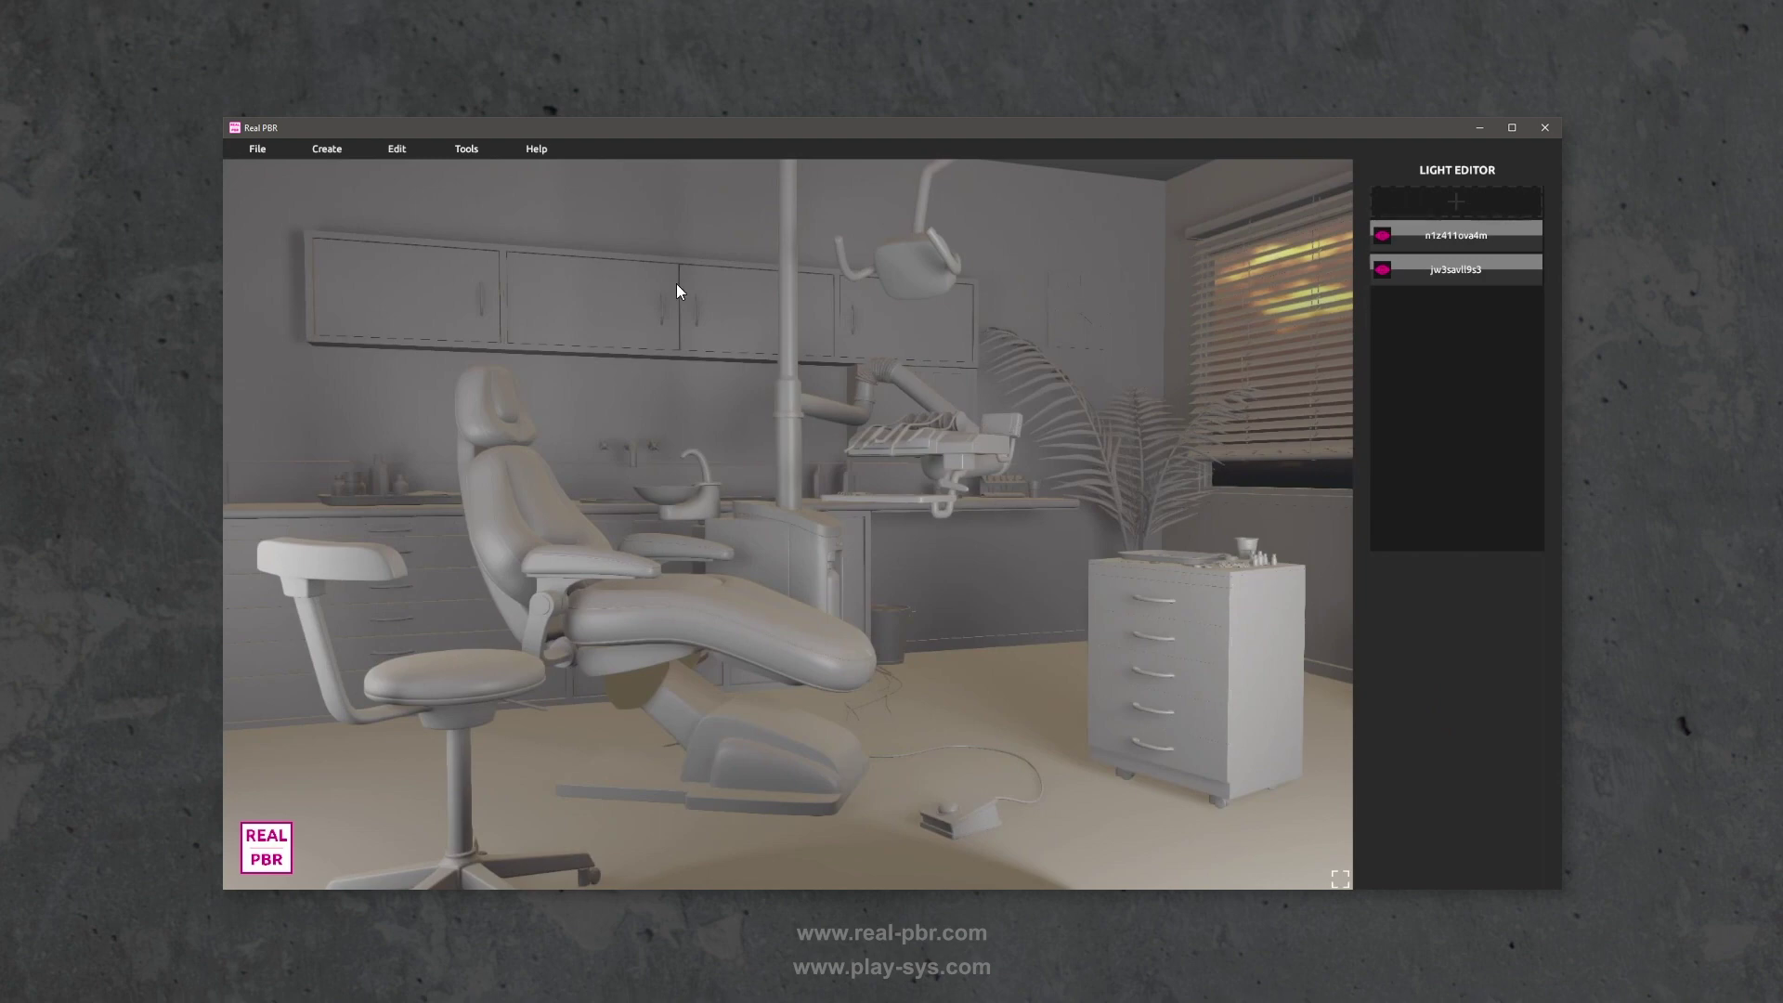
- Move the camera back from the dental chair and narrow its field of view to about 32 degrees
{"action": "left_click", "coordinate": [469, 150]}
{"action": "left_click", "coordinate": [471, 220]}
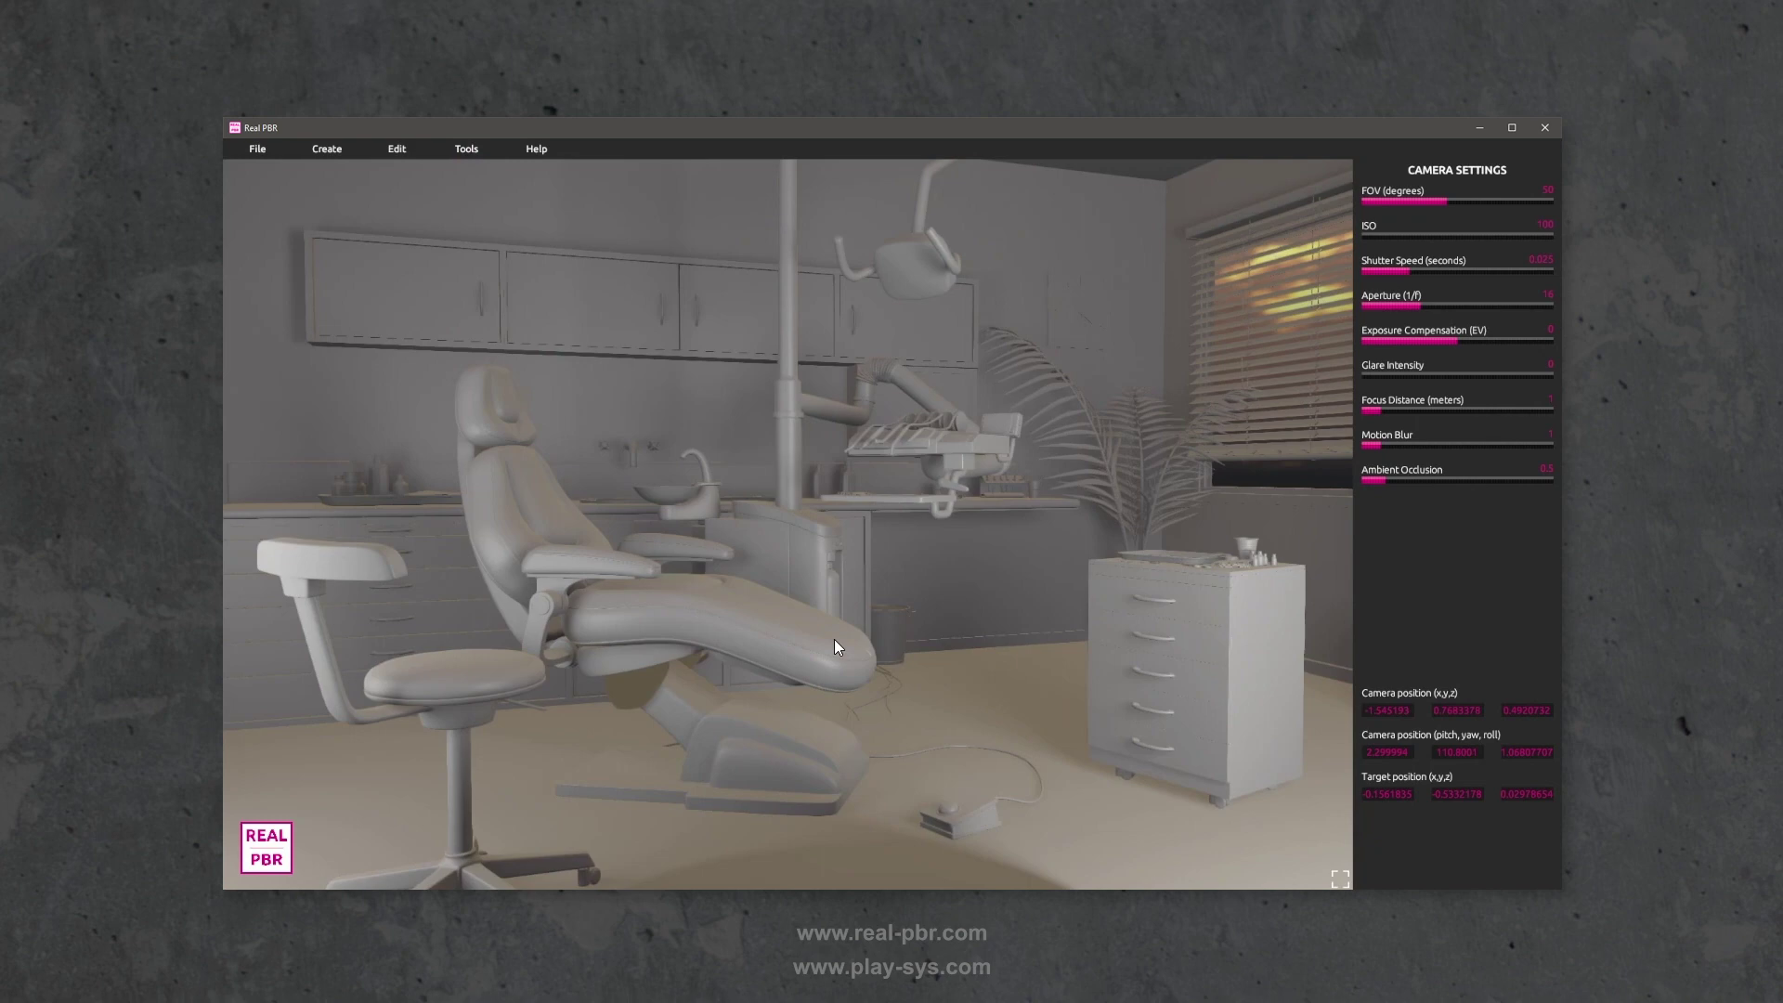
{"action": "scroll", "coordinate": [834, 639], "scroll_direction": "down", "scroll_amount": 5}
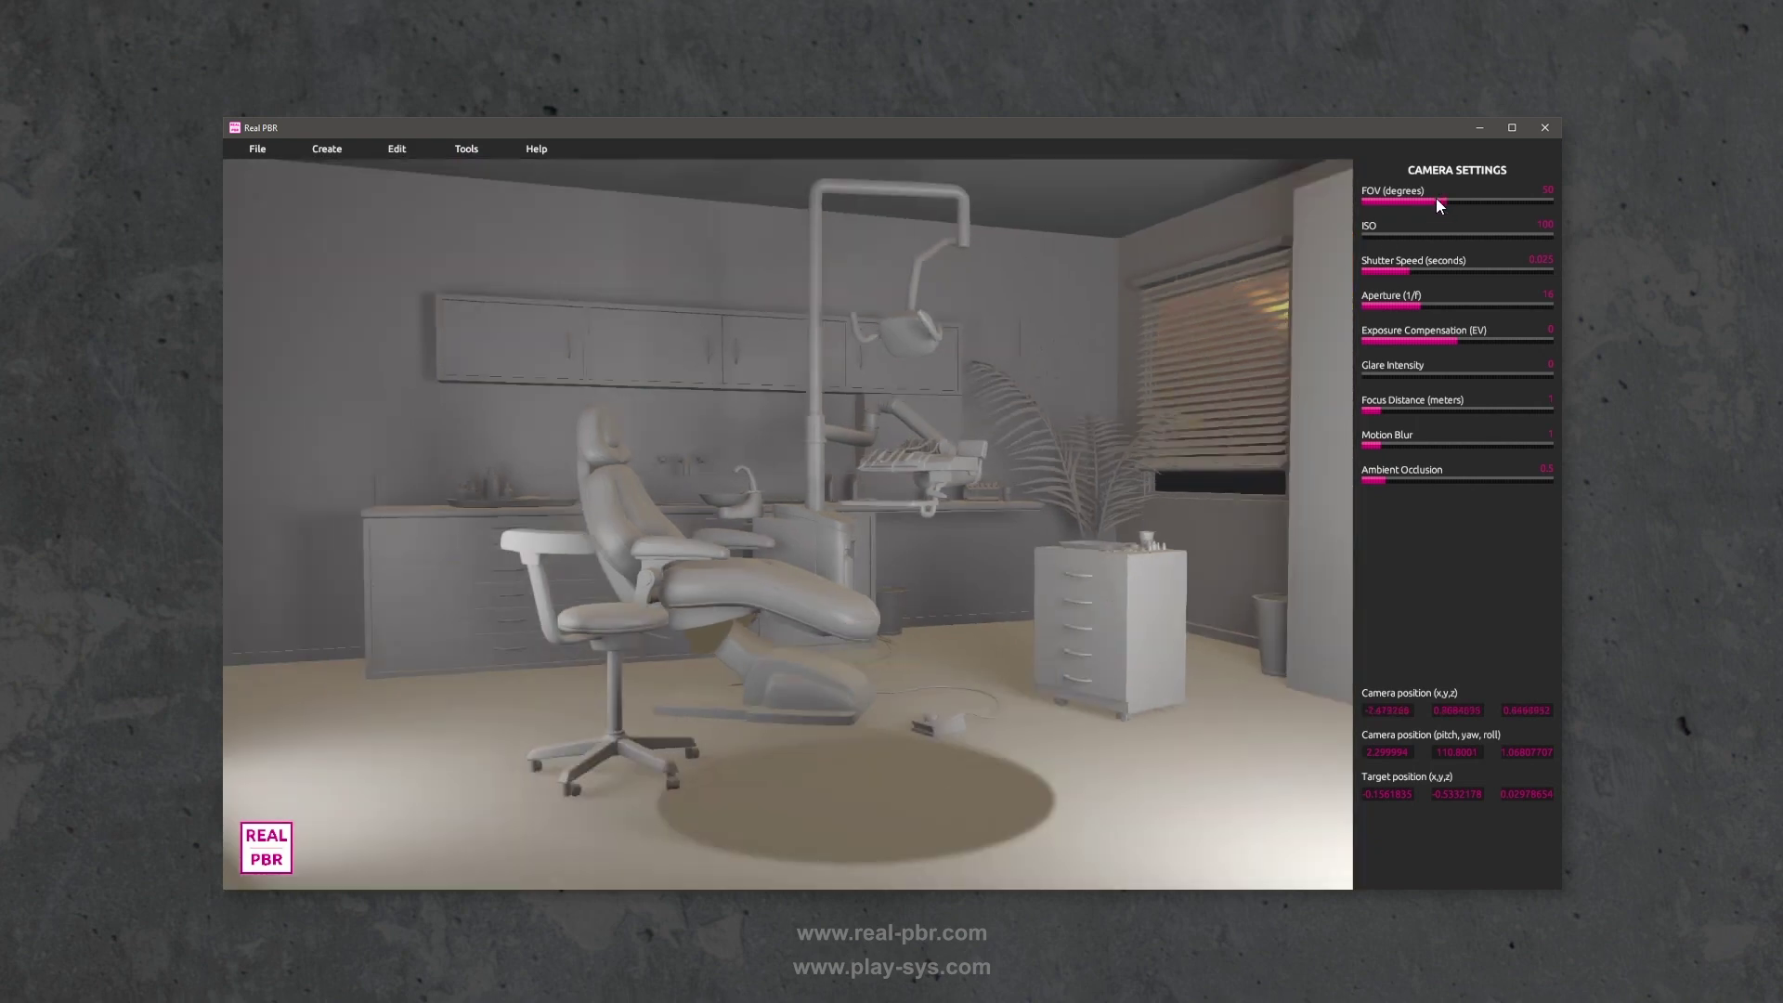
{"action": "left_click_drag", "start_coordinate": [1436, 198], "coordinate": [1407, 199]}
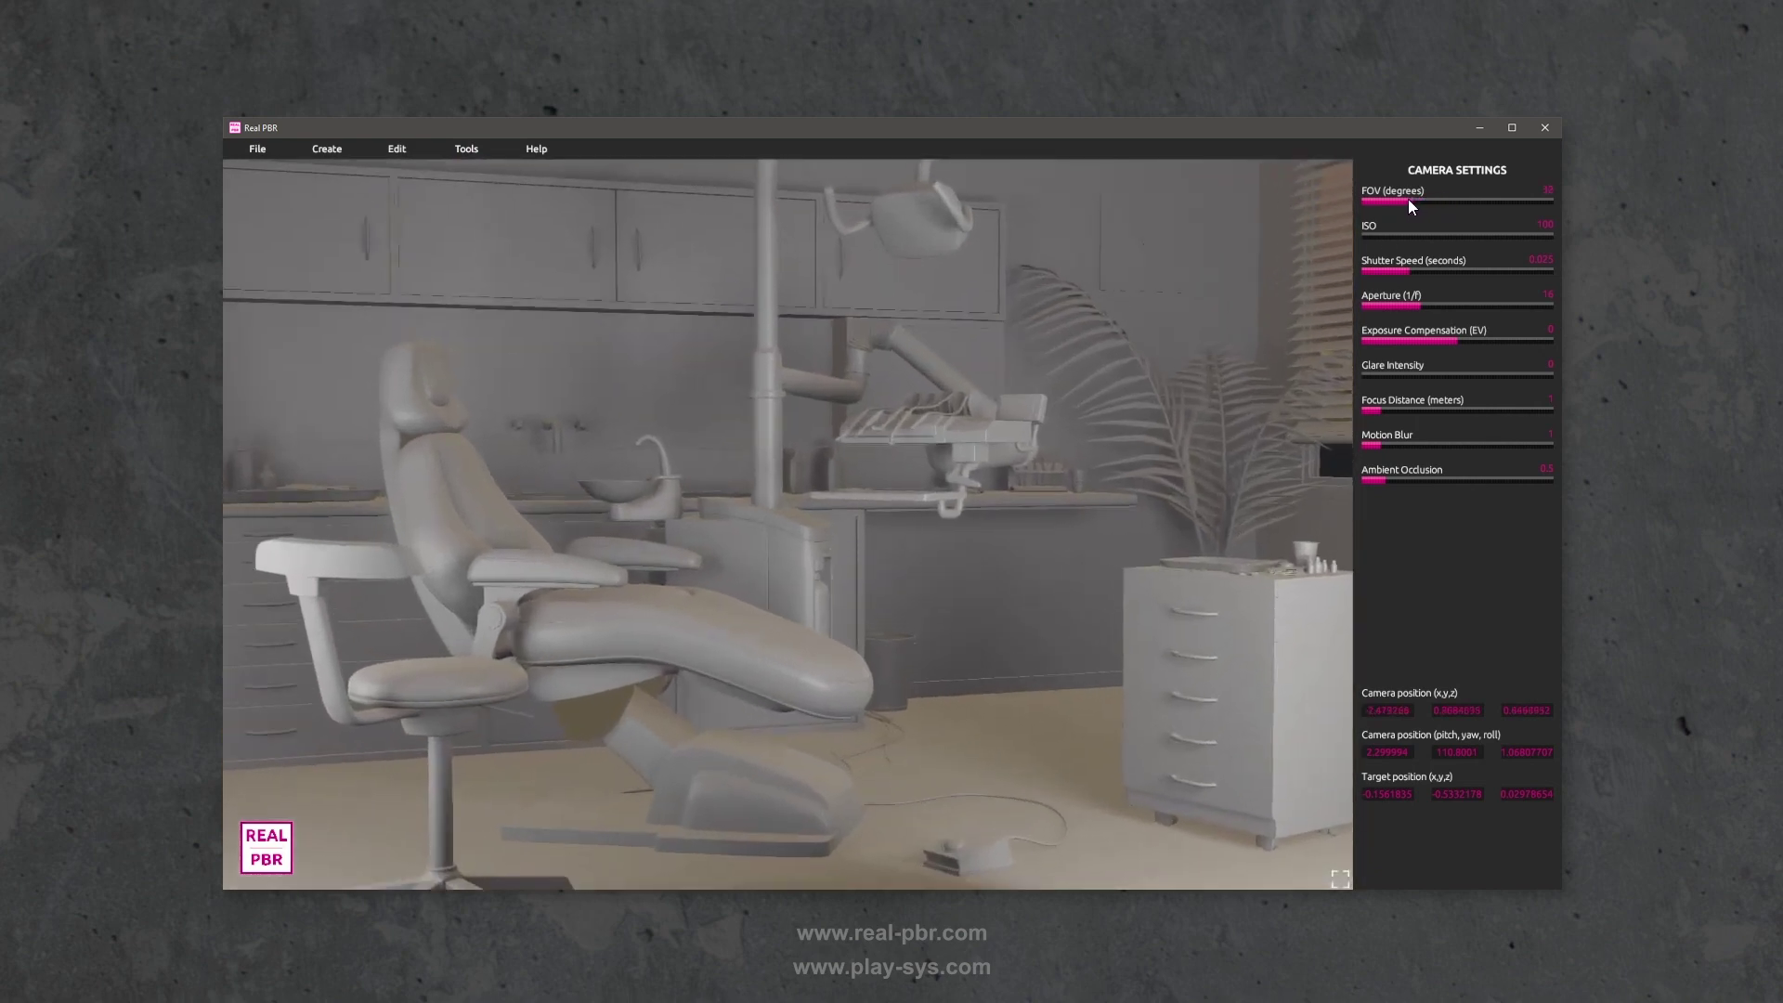
- Fine-tune the camera's distance, position and angle to frame the dental chair, stool and drawer cabinet
{"action": "scroll", "coordinate": [922, 555], "scroll_direction": "down", "scroll_amount": 4}
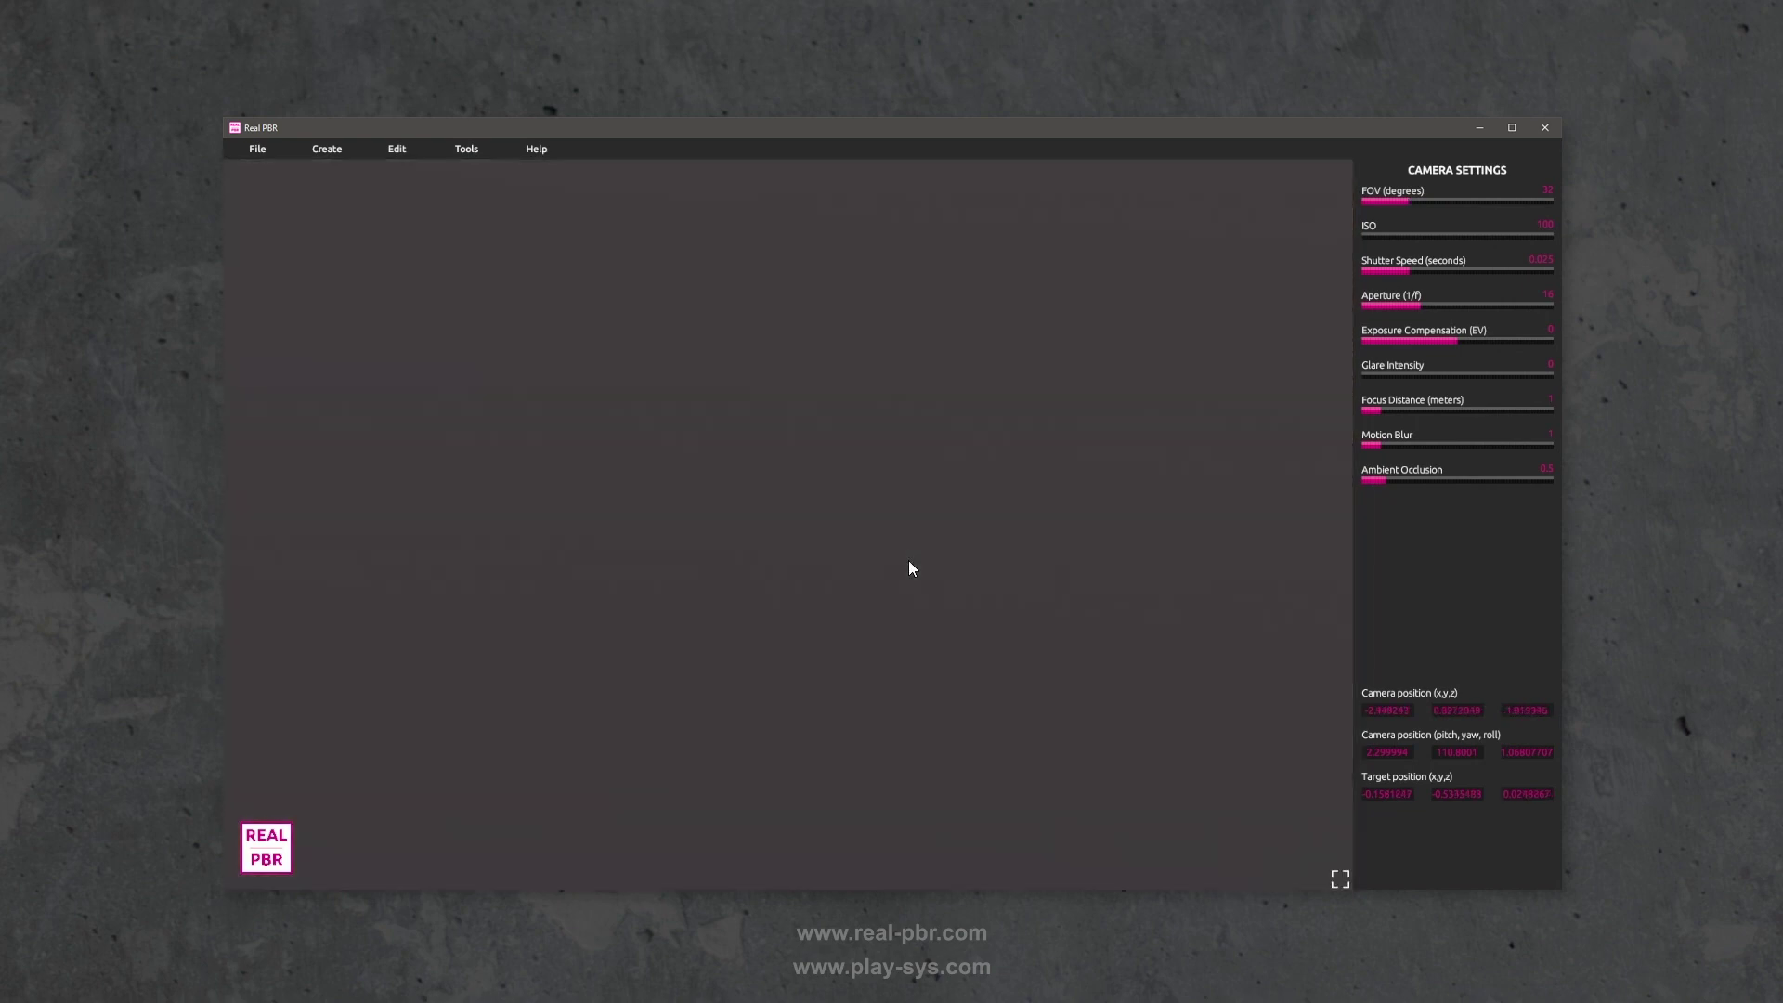
{"action": "scroll", "coordinate": [908, 560], "scroll_direction": "up", "scroll_amount": 1}
{"action": "middle_click_drag", "start_coordinate": [909, 562], "coordinate": [911, 554]}
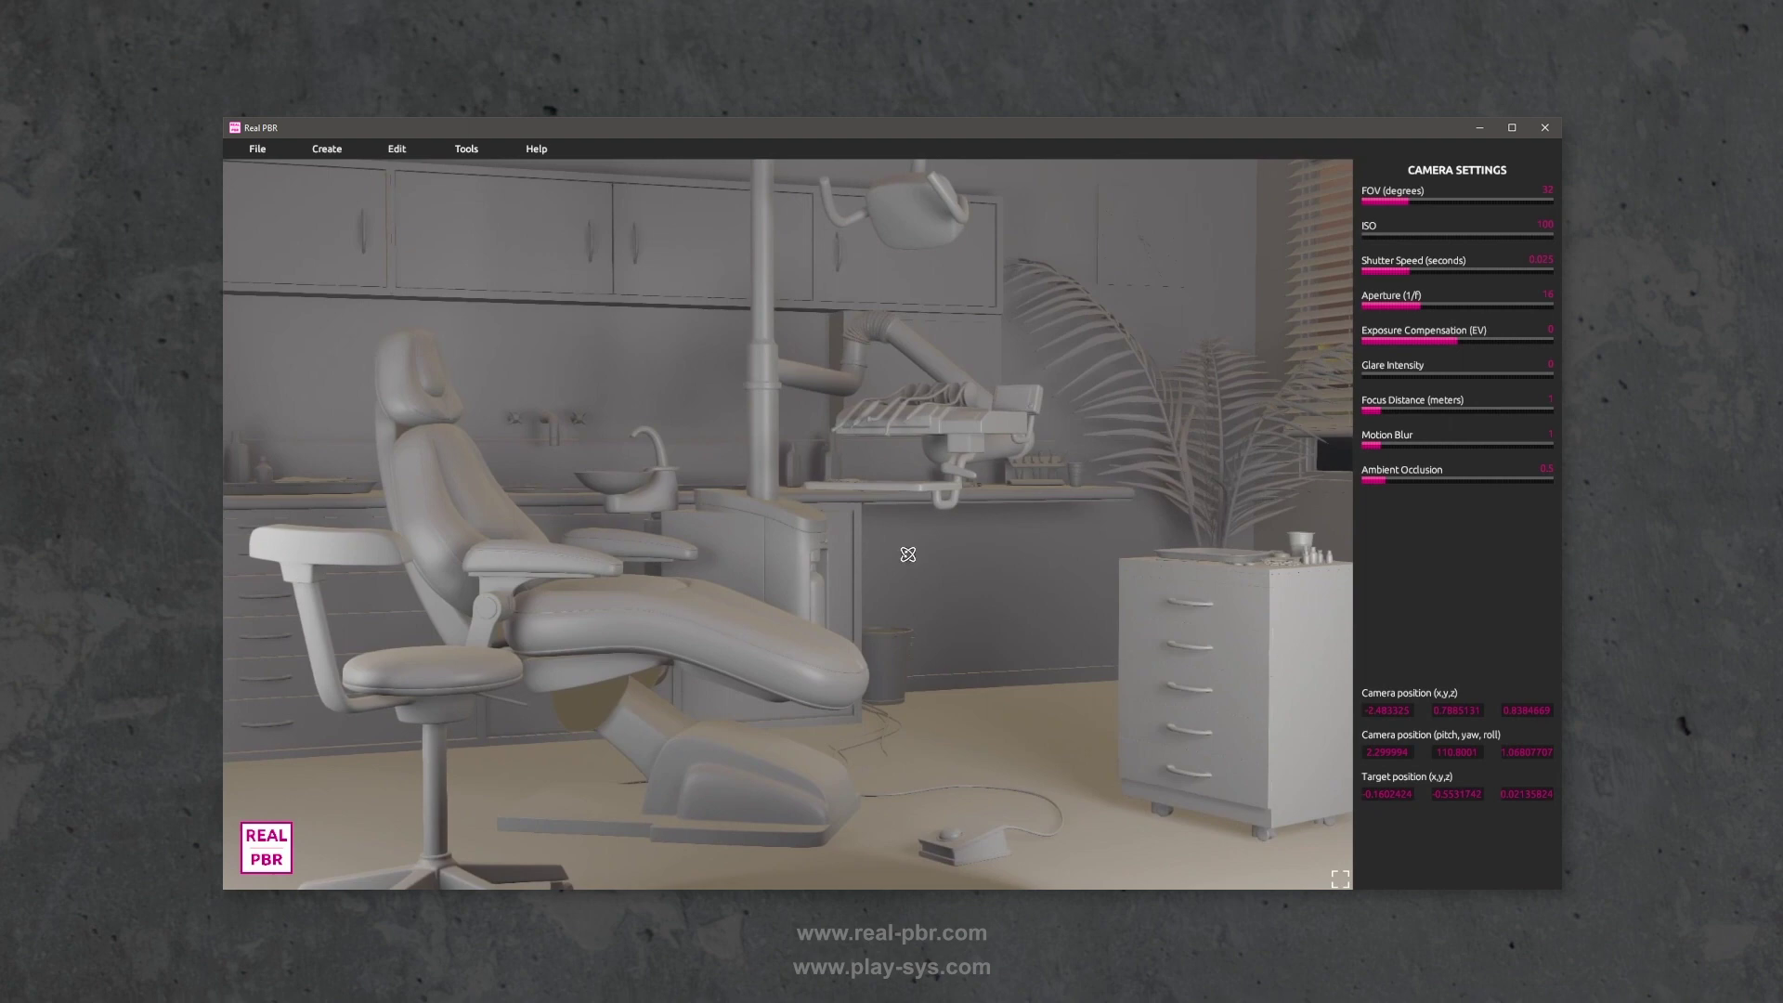
{"action": "left_click_drag", "start_coordinate": [908, 554], "coordinate": [905, 554]}
{"action": "middle_click_drag", "start_coordinate": [909, 554], "coordinate": [914, 554]}
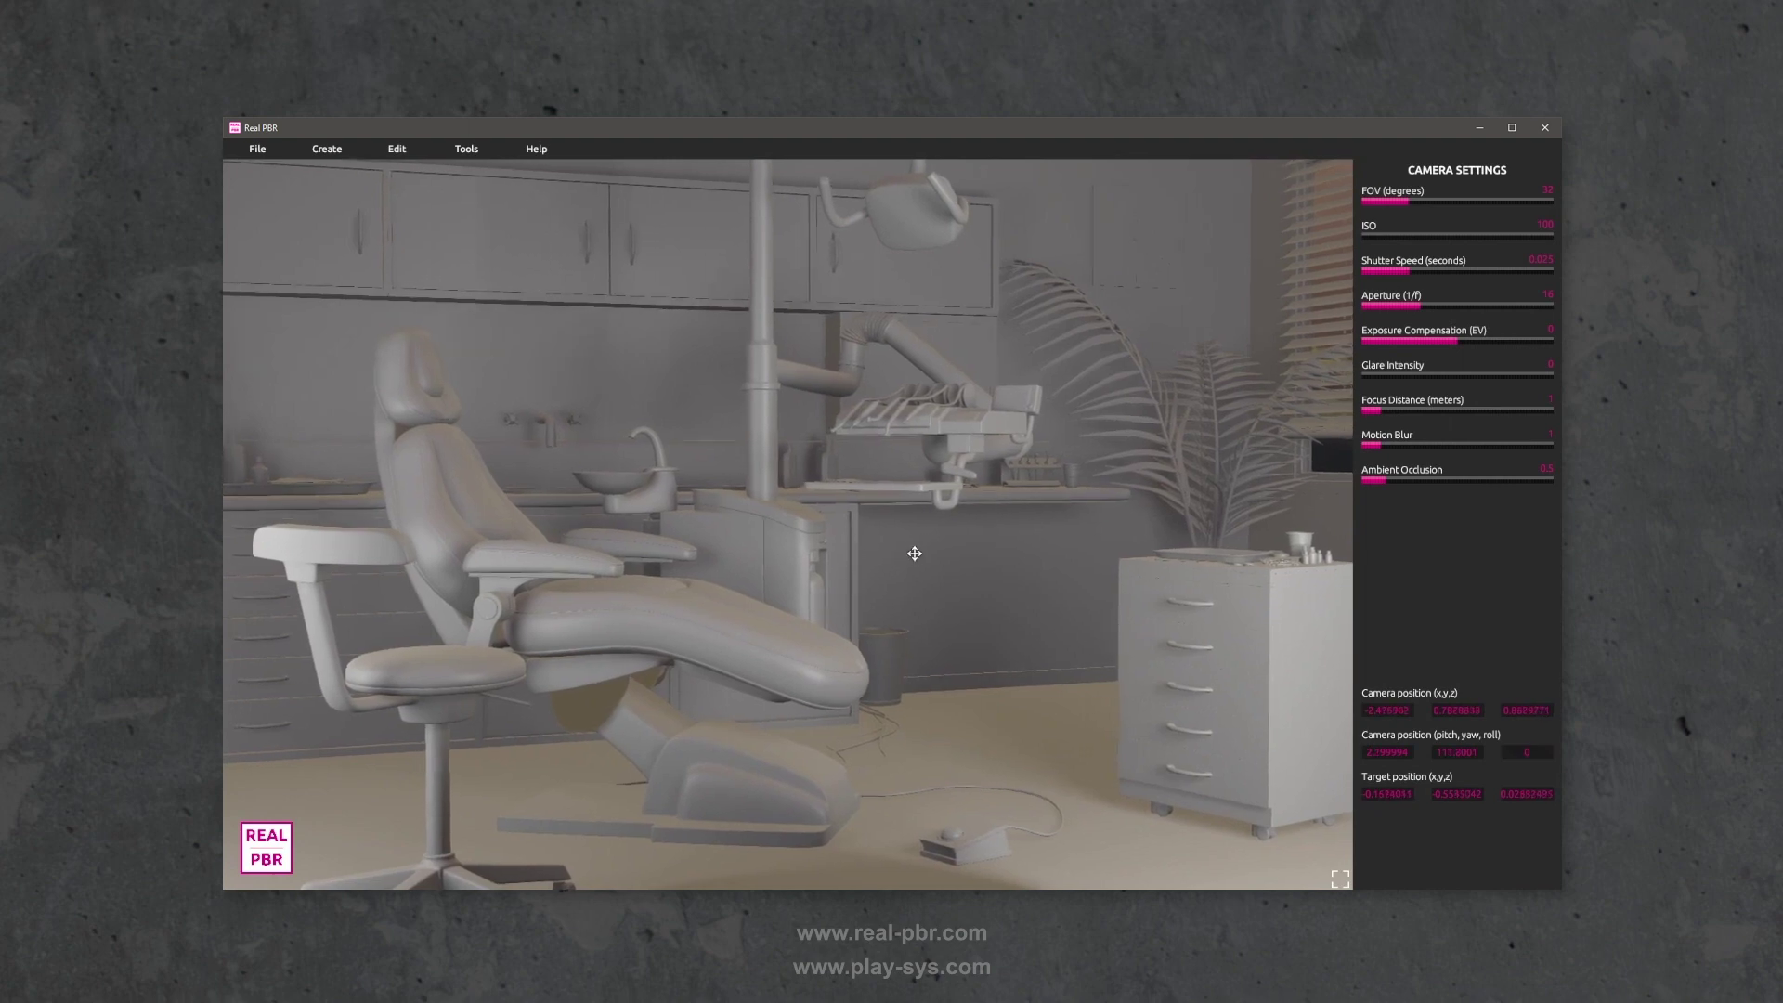
- Turn on the Raytrace preview in the render settings and expand the viewport to the full window width
{"action": "left_click", "coordinate": [466, 150]}
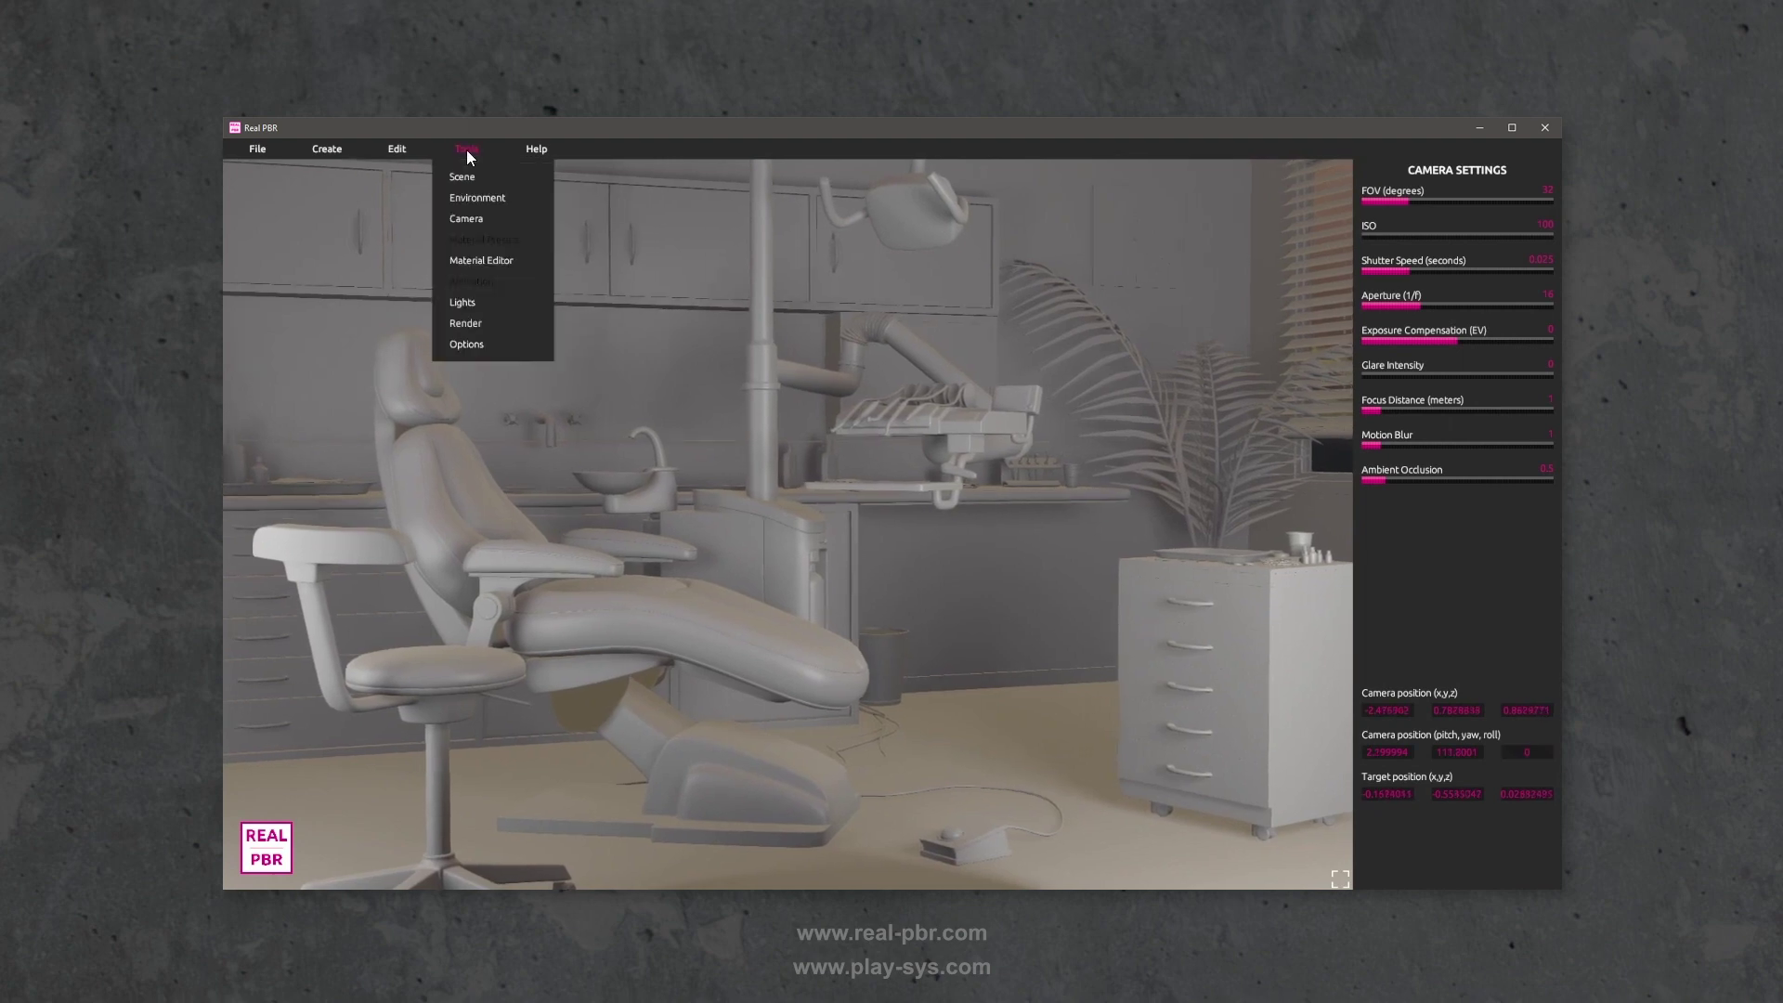
{"action": "left_click", "coordinate": [469, 323]}
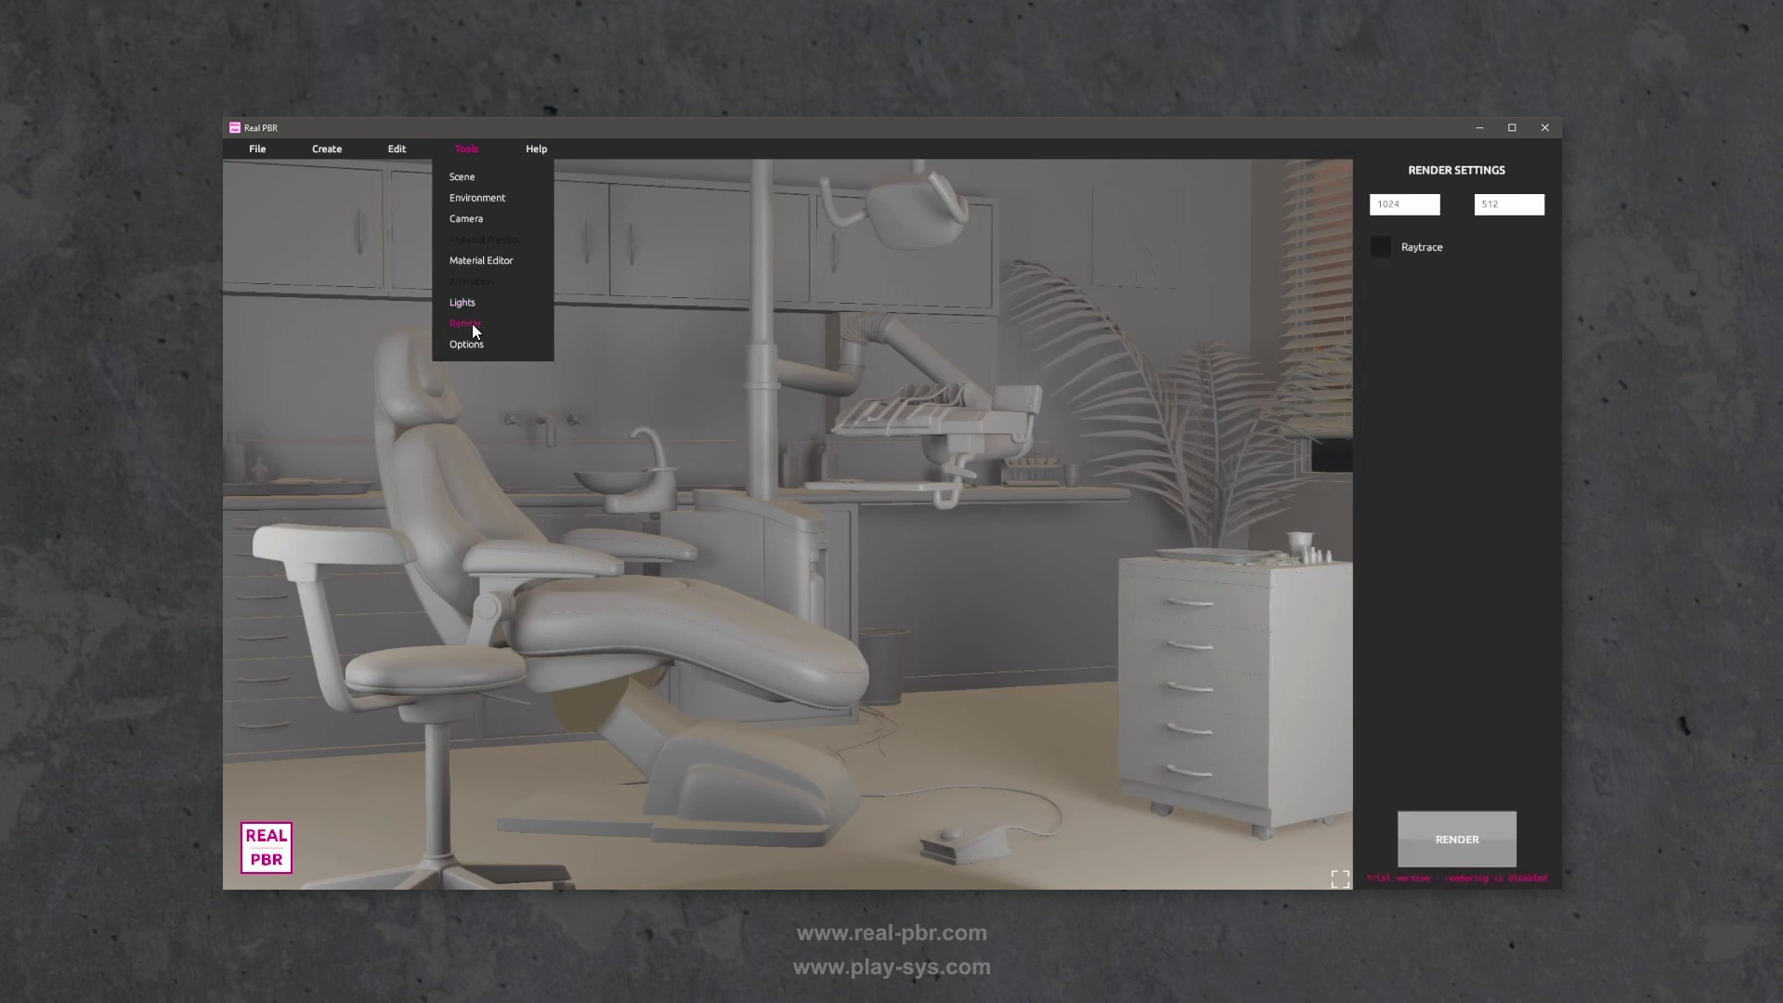
{"action": "left_click", "coordinate": [1382, 247]}
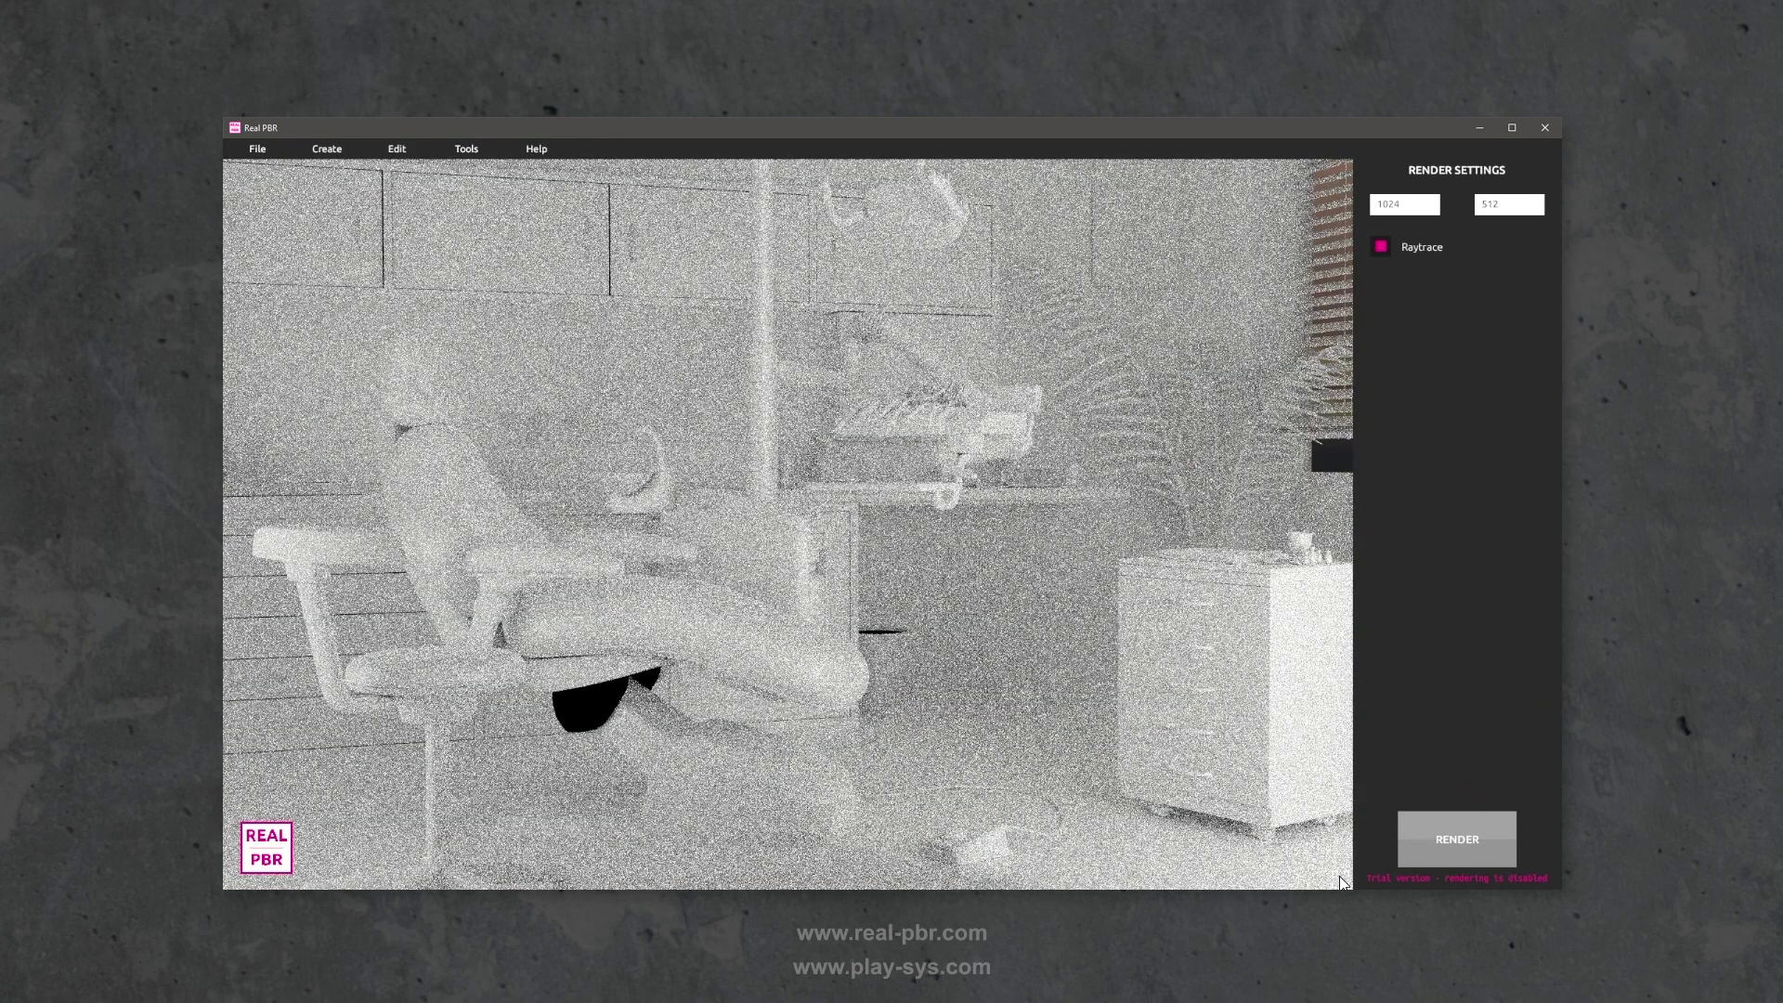
{"action": "left_click", "coordinate": [1340, 878]}
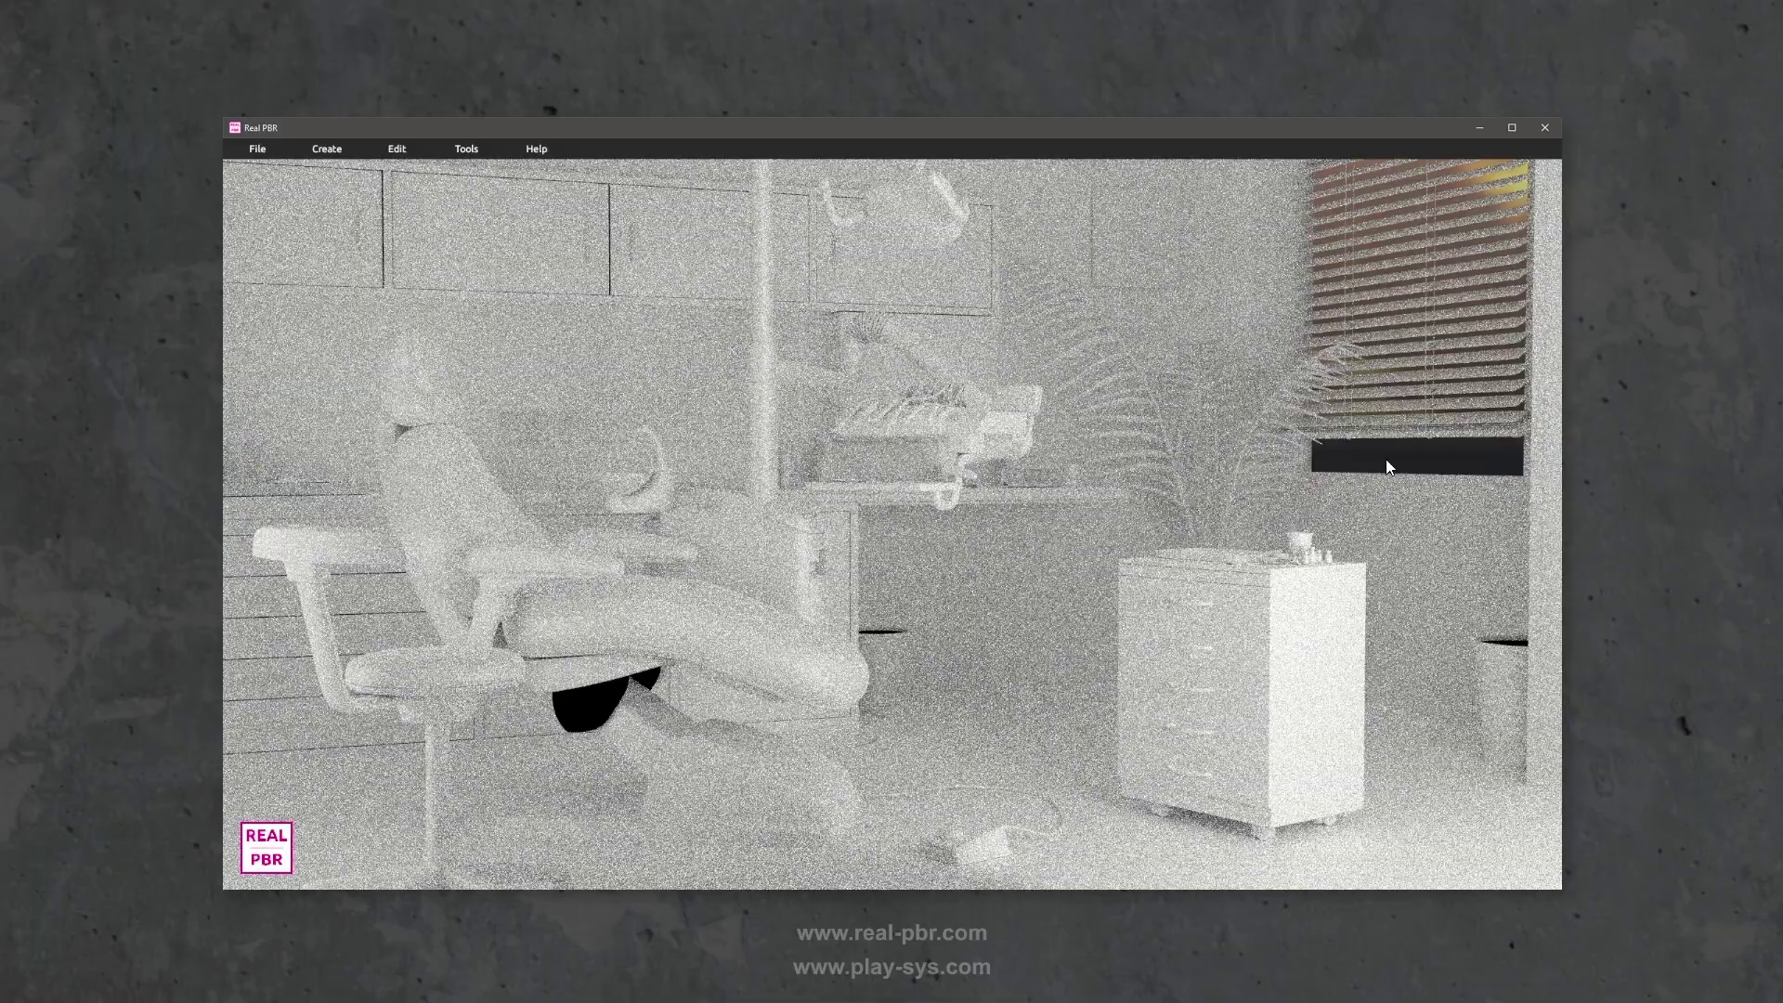